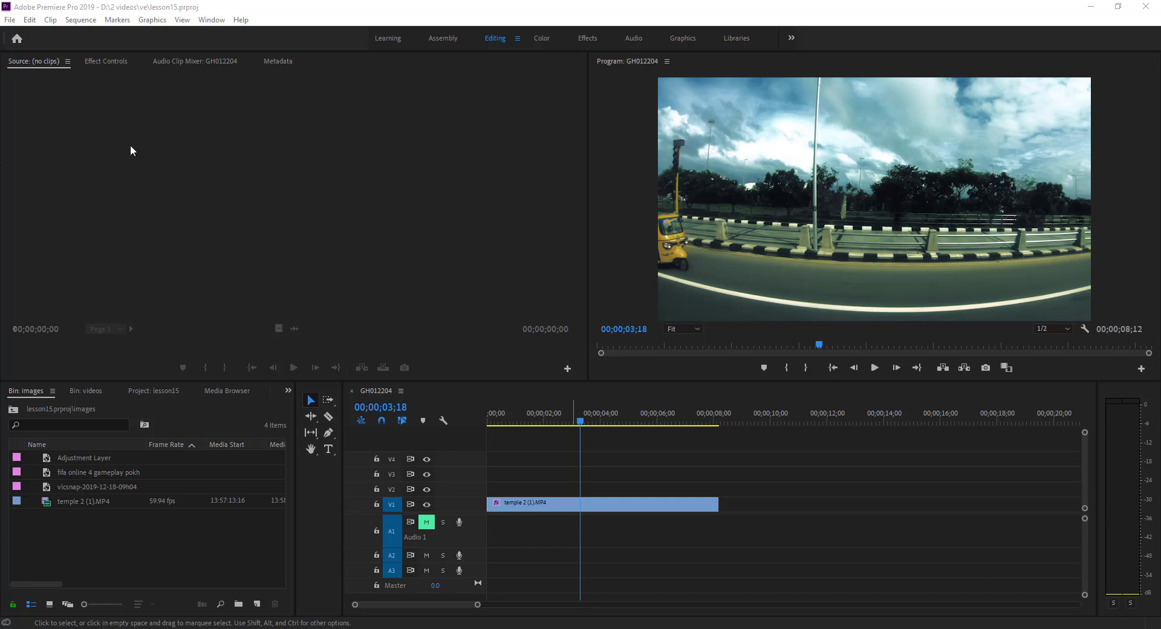
# Step: Create a new legacy title named Title 01 at 1920 x 1080, 59.94 fps Drop-Frame, with square pixels
pyautogui.click(10, 20)
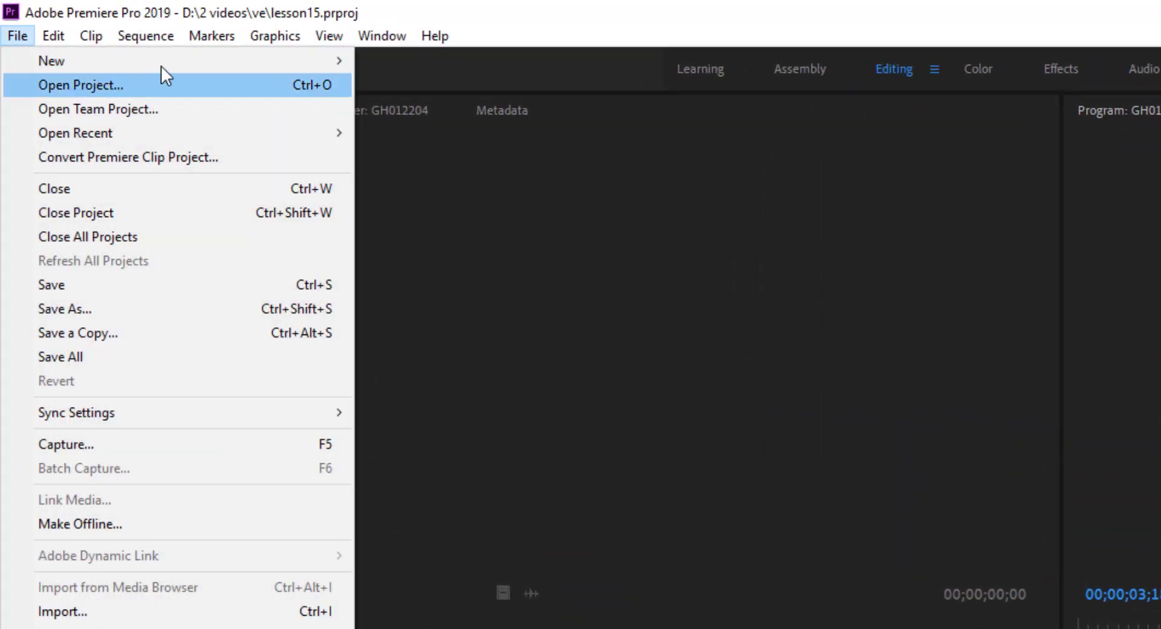
pyautogui.moveTo(169, 61)
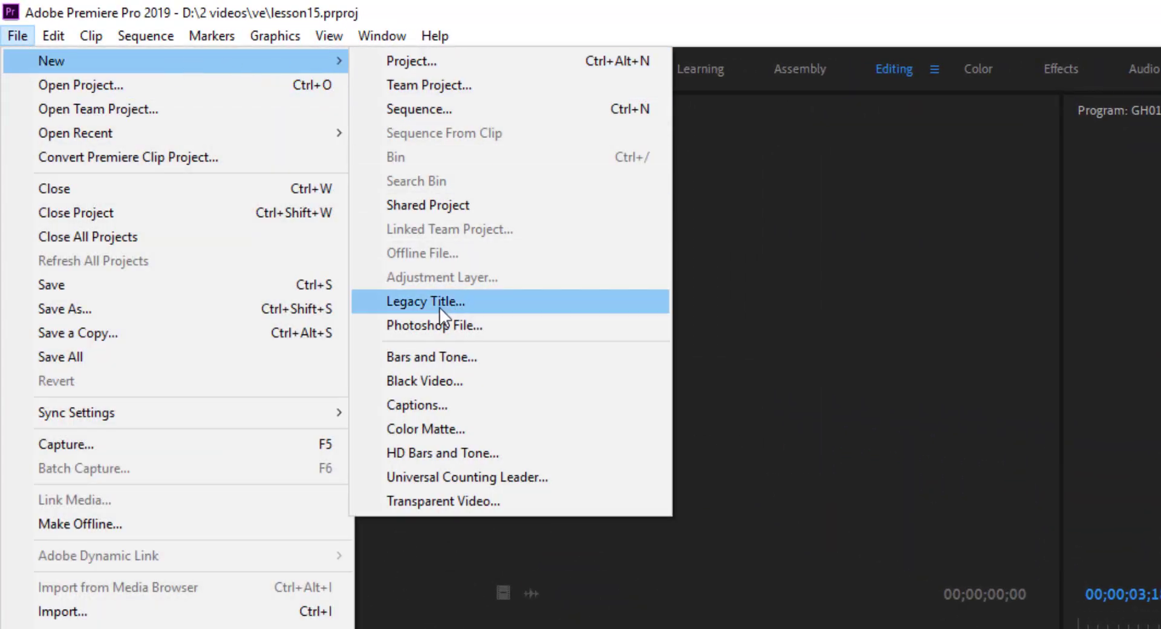
pyautogui.click(415, 303)
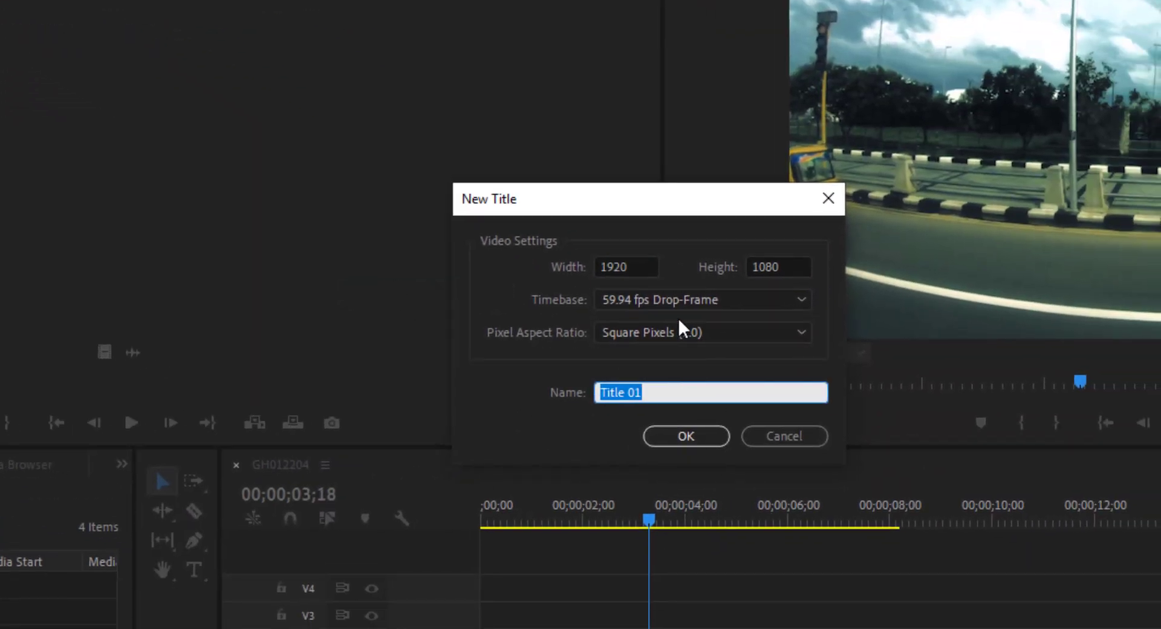
pyautogui.click(682, 394)
pyautogui.click(557, 391)
pyautogui.click(671, 394)
pyautogui.click(526, 394)
pyautogui.click(679, 437)
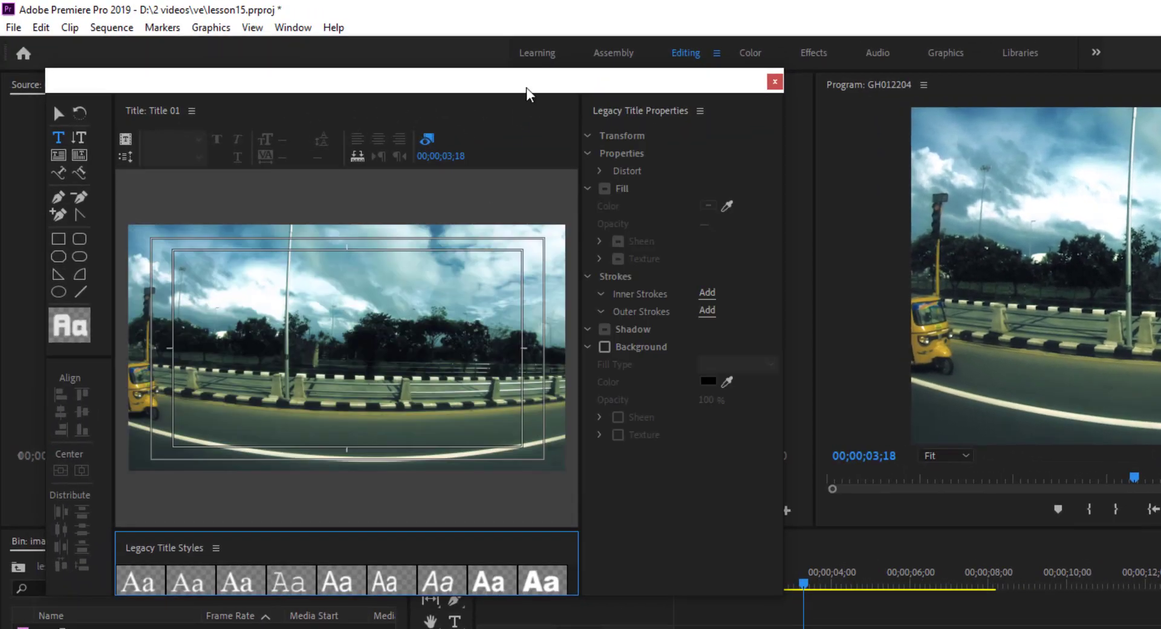
# Step: Widen the title designer window and reposition it so the title canvas and its properties fit on screen
pyautogui.moveTo(531, 91); pyautogui.dragTo(786, 130)
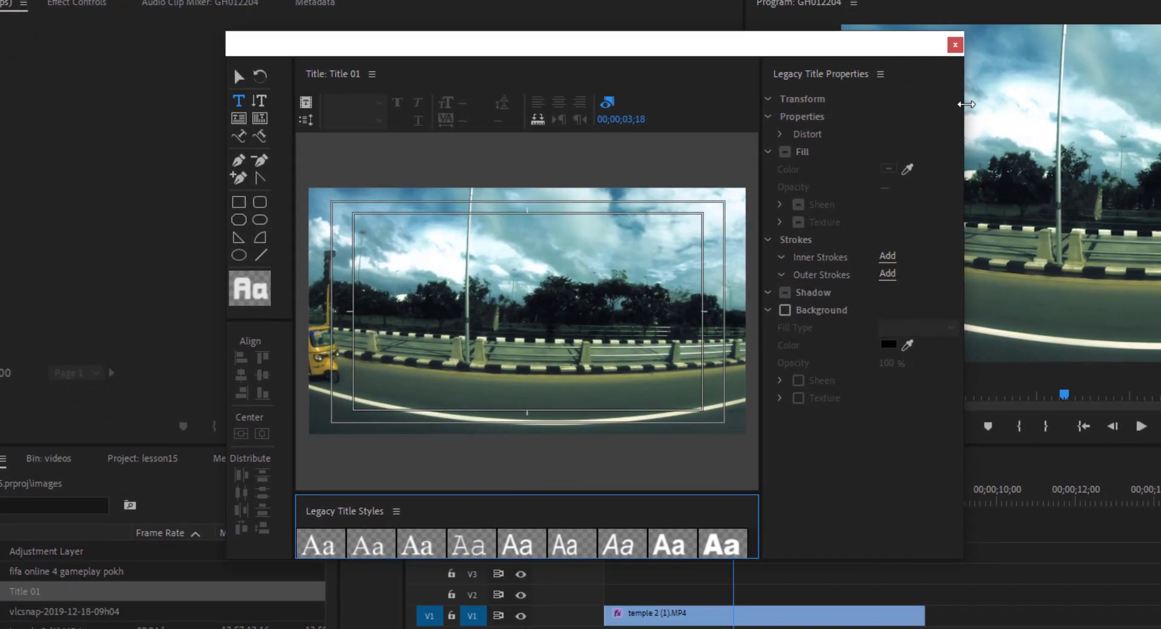
pyautogui.moveTo(966, 104); pyautogui.dragTo(1160, 104)
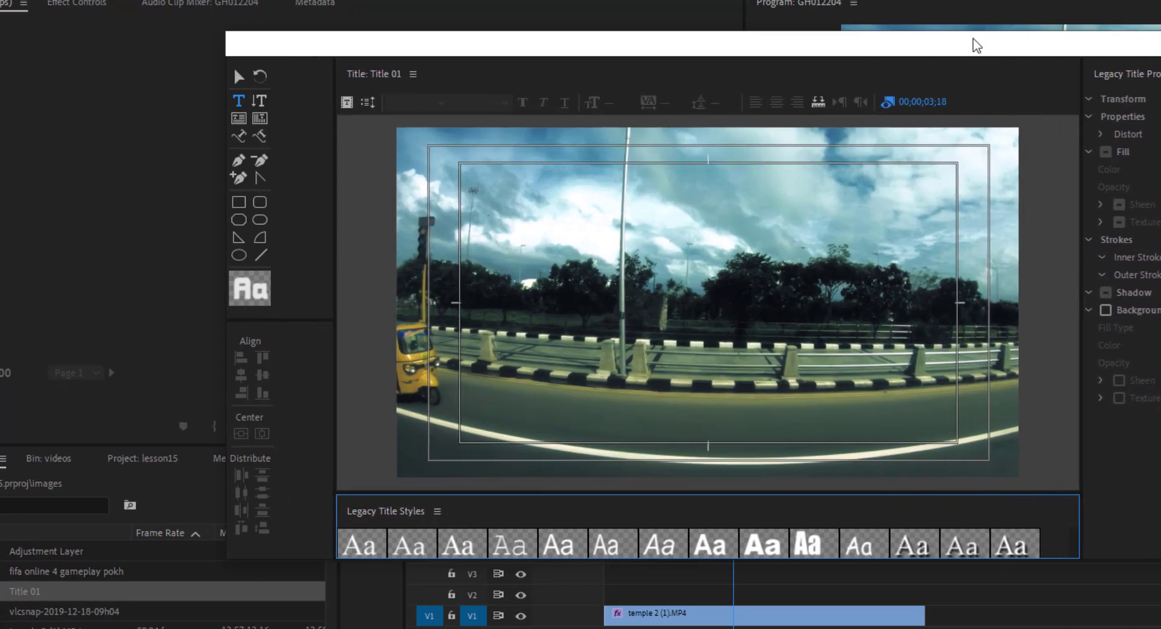
pyautogui.moveTo(977, 45); pyautogui.dragTo(829, 23)
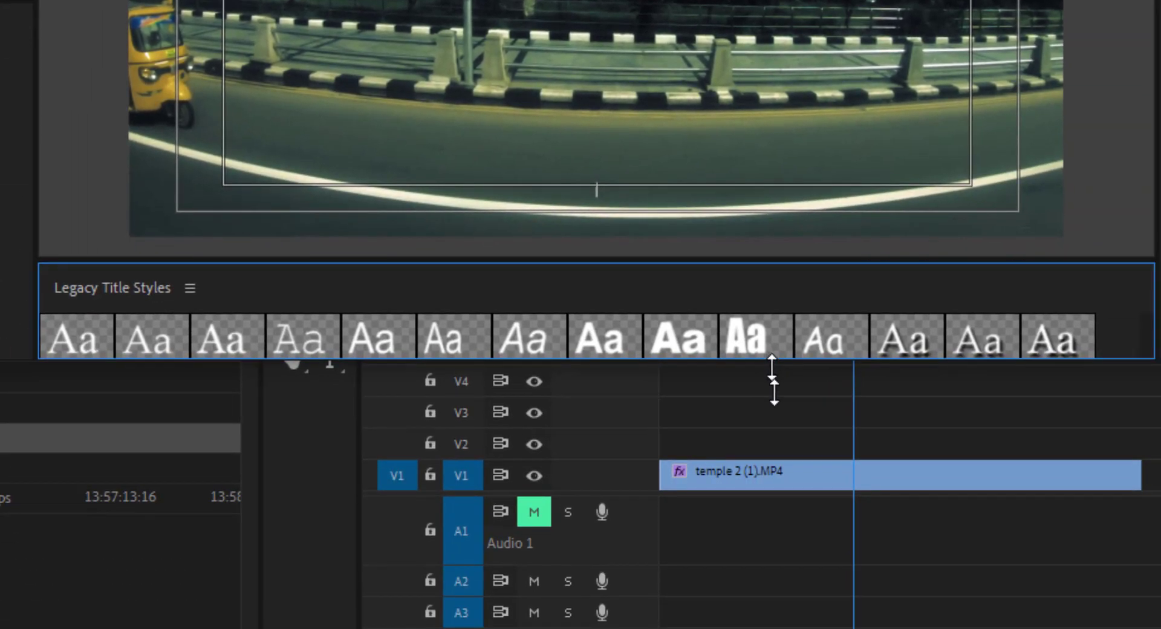
# Step: Extend the title window downward, enlarge the Legacy Title Styles area, and look through the style presets
pyautogui.moveTo(772, 368); pyautogui.dragTo(778, 551)
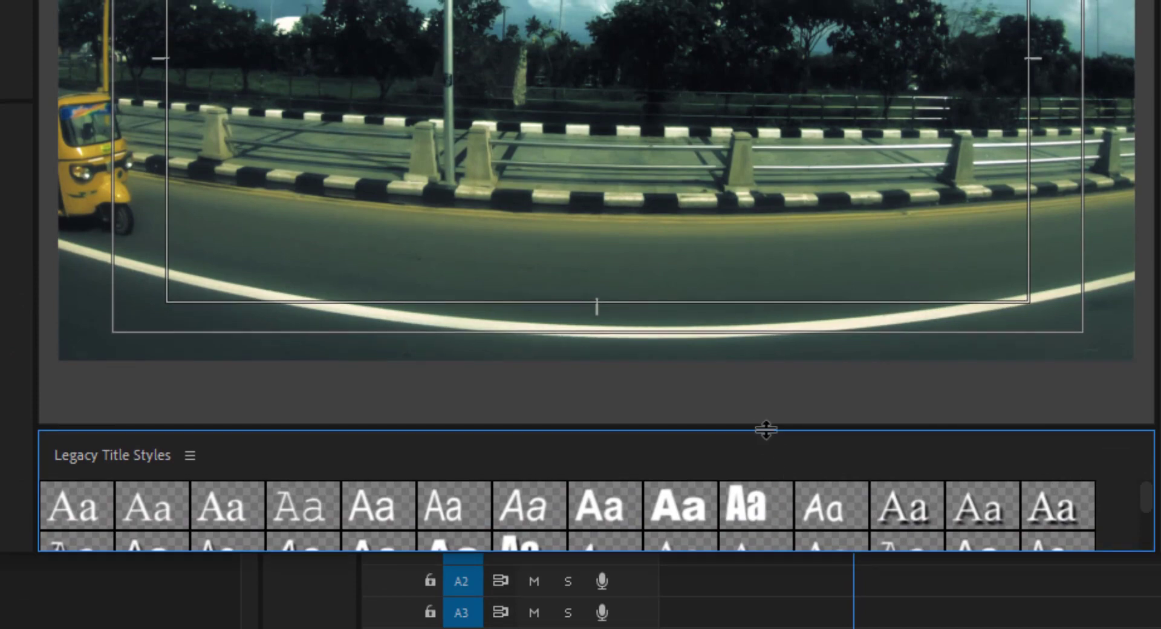
pyautogui.moveTo(765, 427); pyautogui.dragTo(778, 316)
pyautogui.scroll(-3, 675, 418)
pyautogui.scroll(-1, 675, 419)
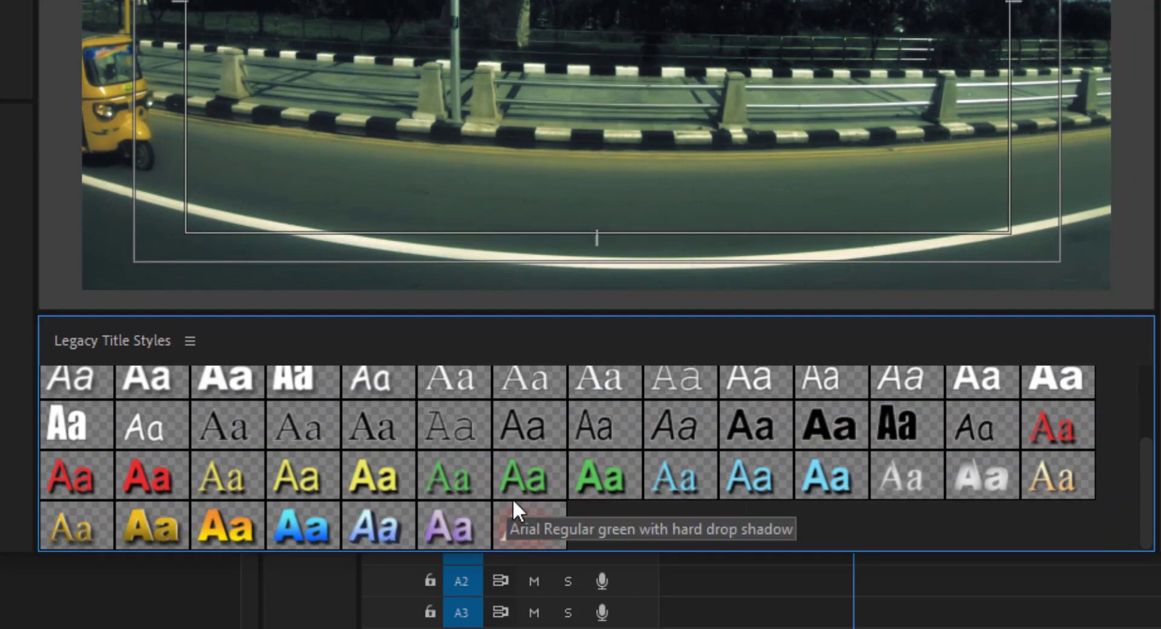
pyautogui.scroll(3, 514, 498)
pyautogui.scroll(1, 539, 473)
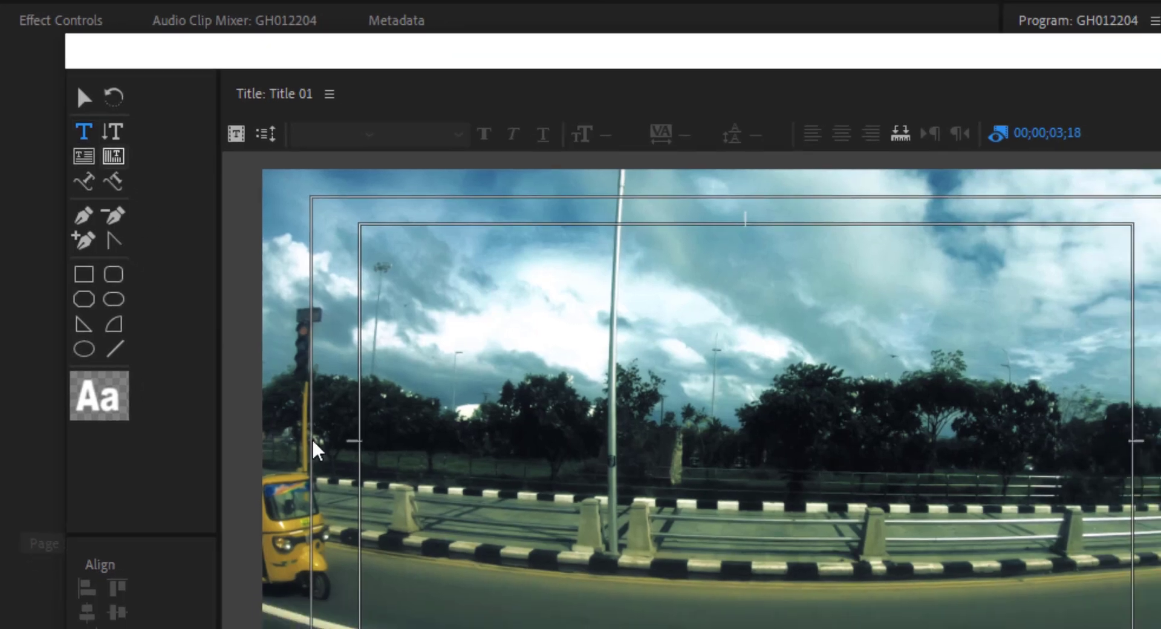
# Step: Add the horizontal text "Lesson 15" to the title canvas
pyautogui.click(548, 580)
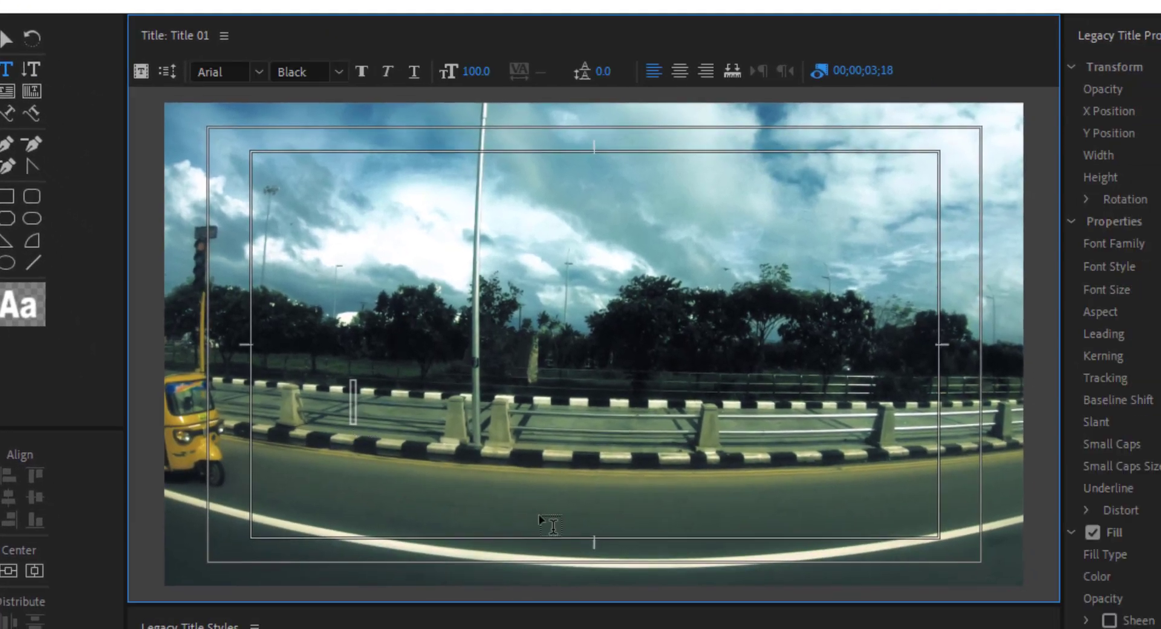
pyautogui.write('Lesson')
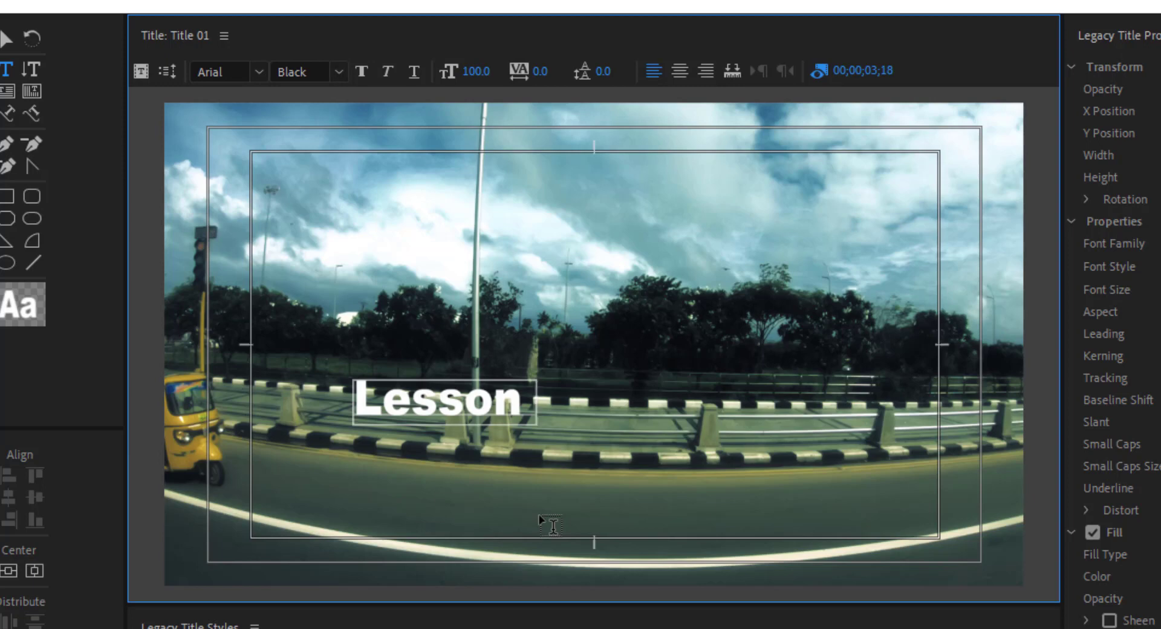
pyautogui.write(' 16')
pyautogui.press('BackSpace')
pyautogui.write('5')
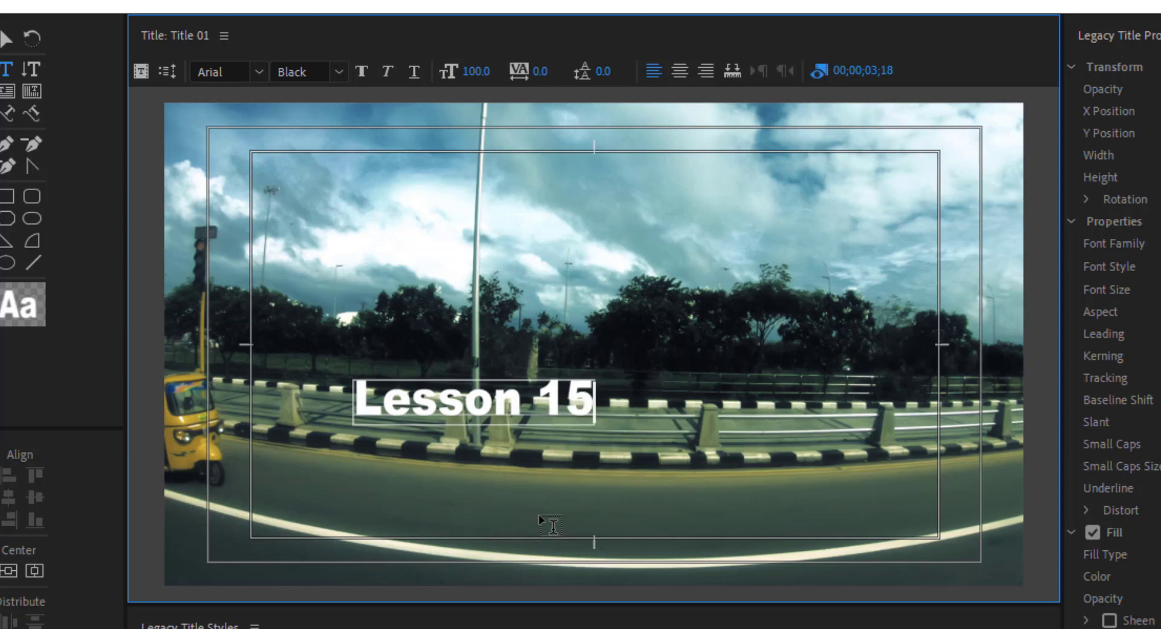
pyautogui.press('Escape')
# Step: Move the "Lesson 15" text to the lower centre of the frame, just inside the title-safe area
pyautogui.moveTo(515, 404); pyautogui.dragTo(639, 518)
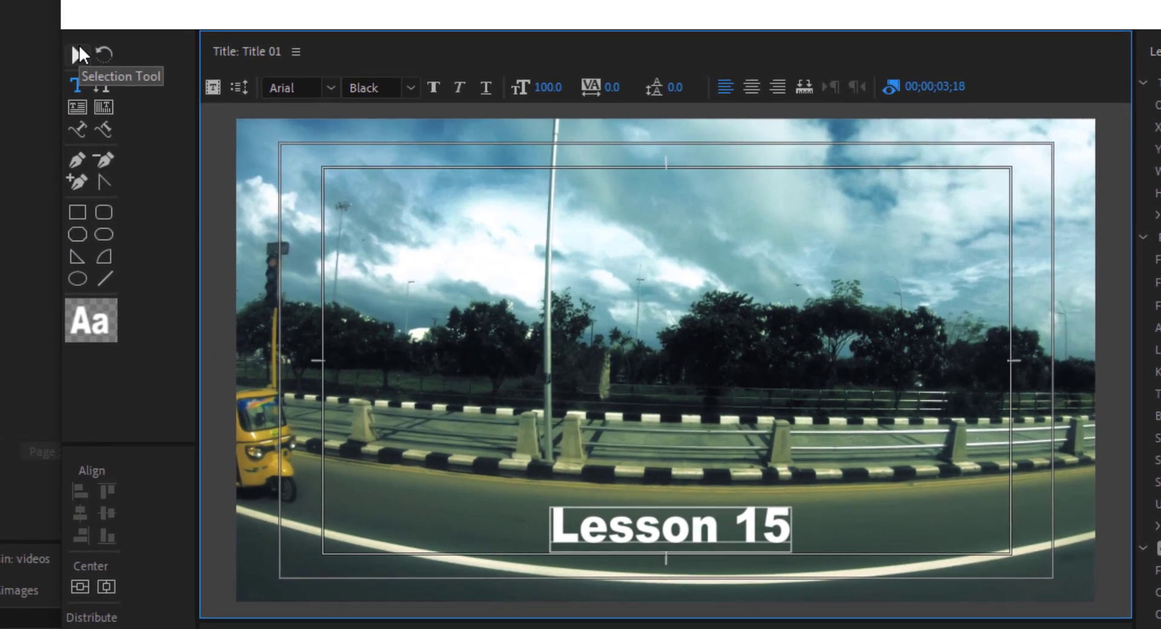
pyautogui.click(11, 40)
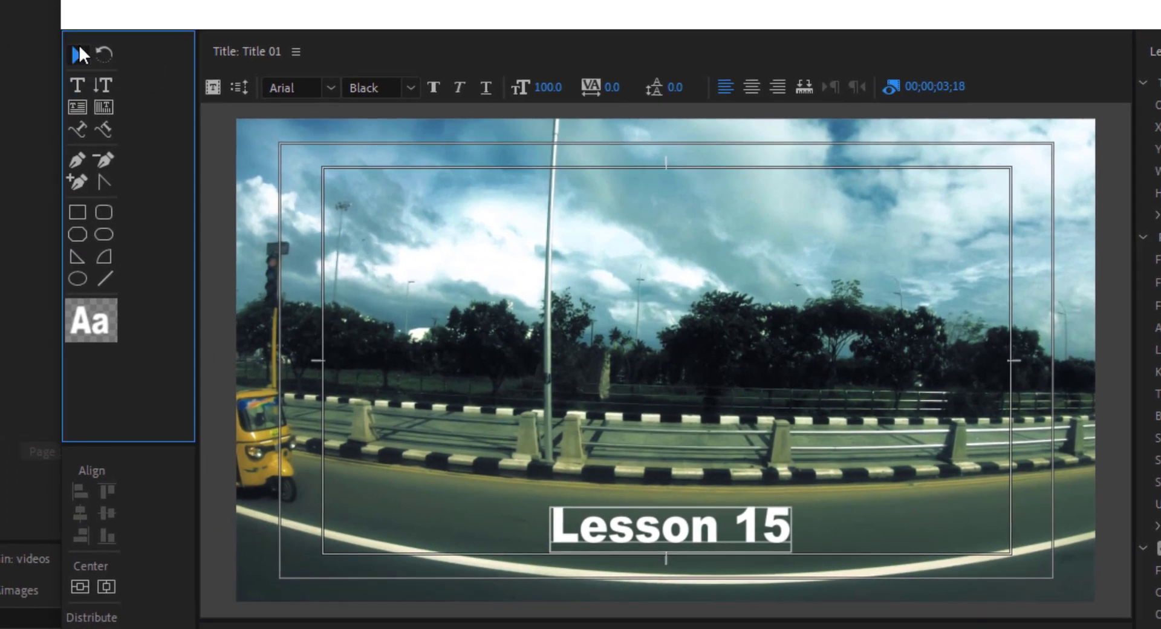
pyautogui.moveTo(631, 532); pyautogui.dragTo(559, 513)
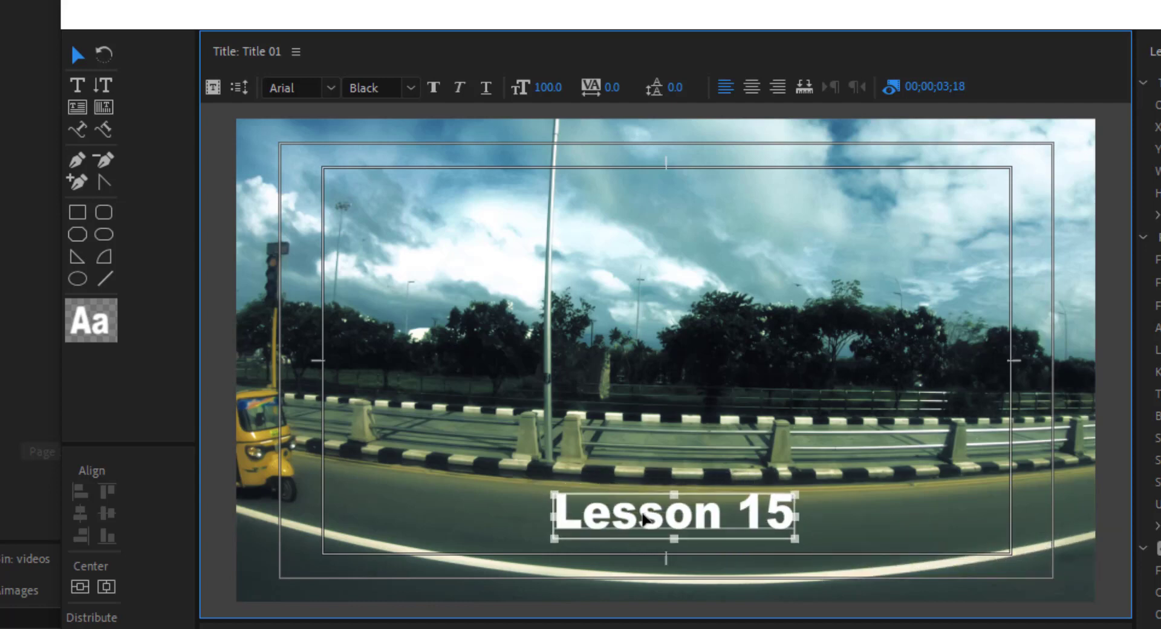
# Step: Open "Lesson 15" for editing with the Type tool, nudge it slightly down and right, and highlight all its characters
pyautogui.click(77, 87)
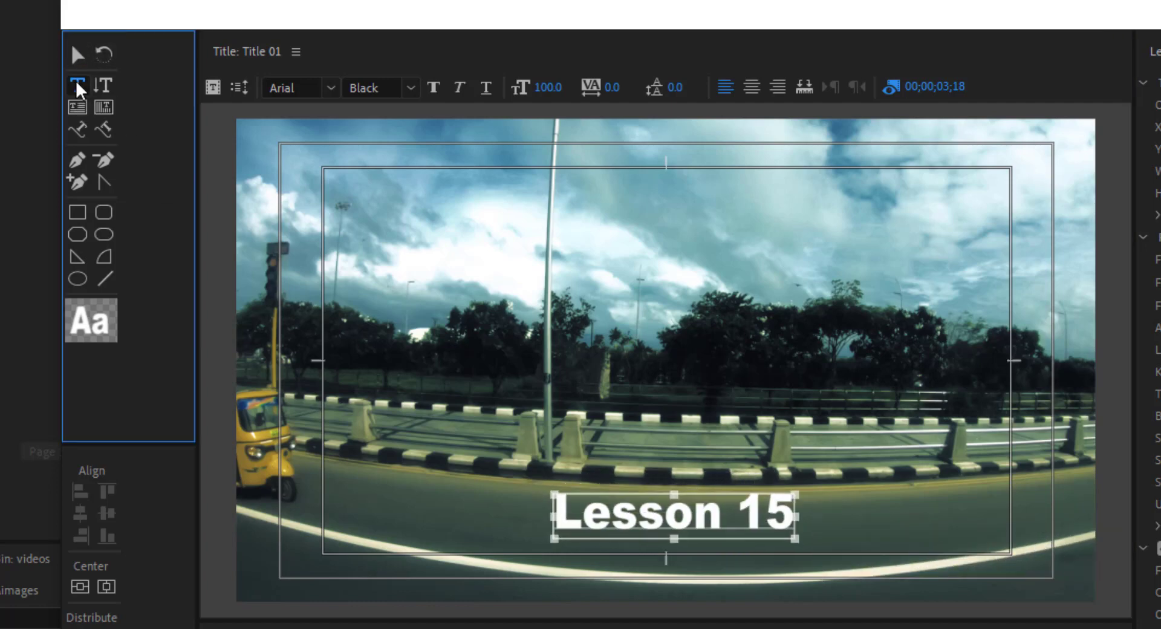
pyautogui.click(629, 519)
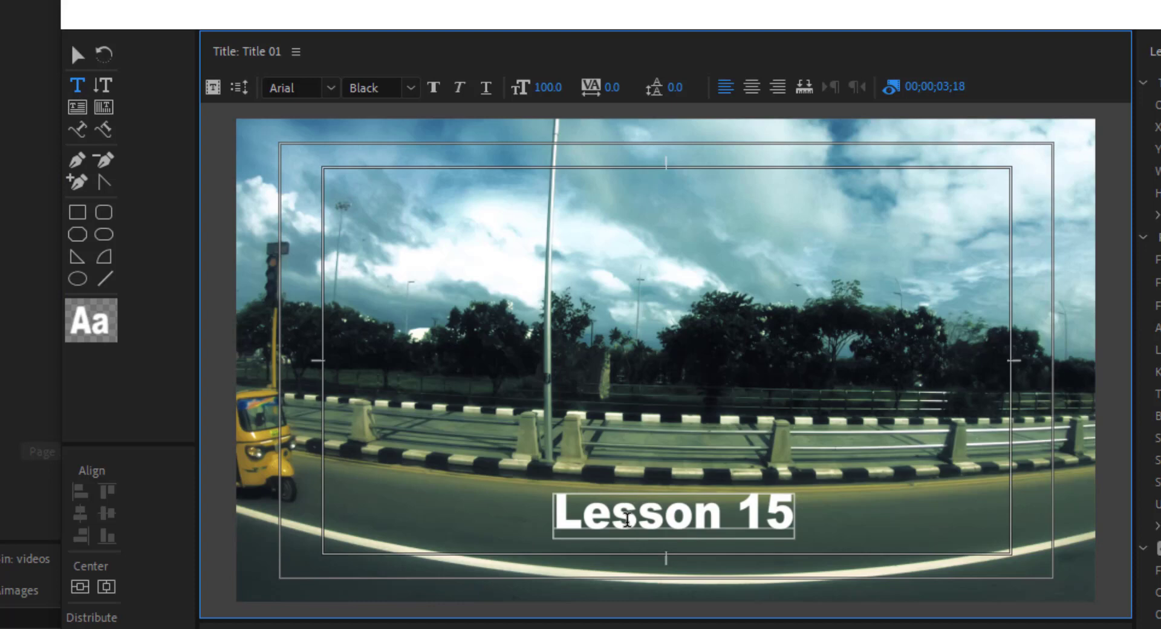
pyautogui.click(628, 519)
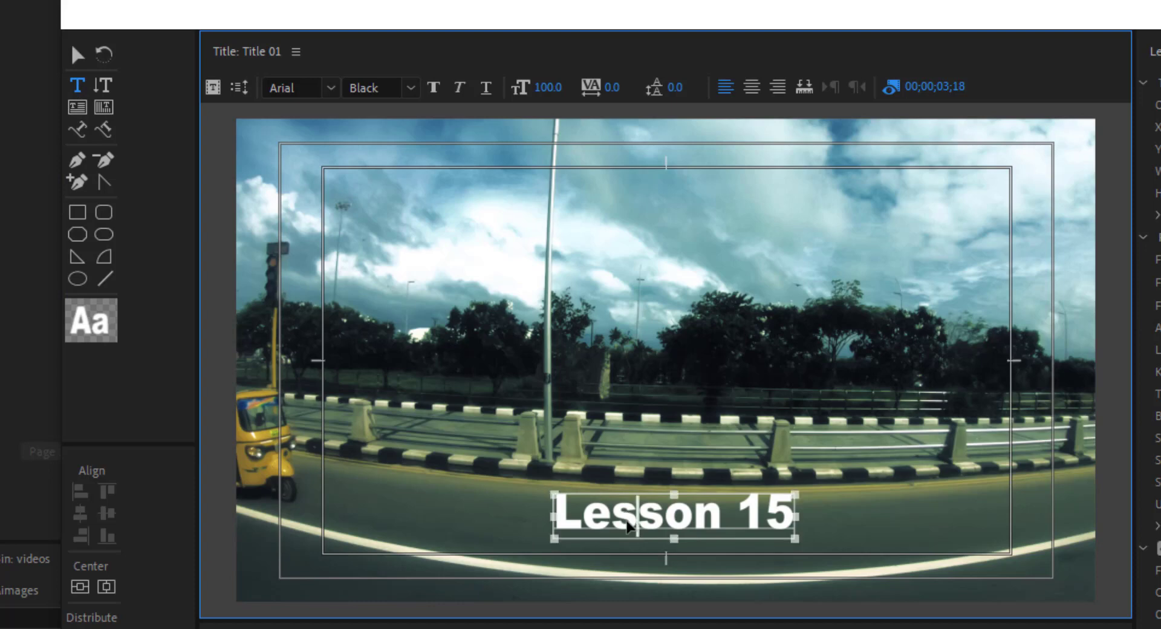
pyautogui.moveTo(626, 524); pyautogui.dragTo(648, 540)
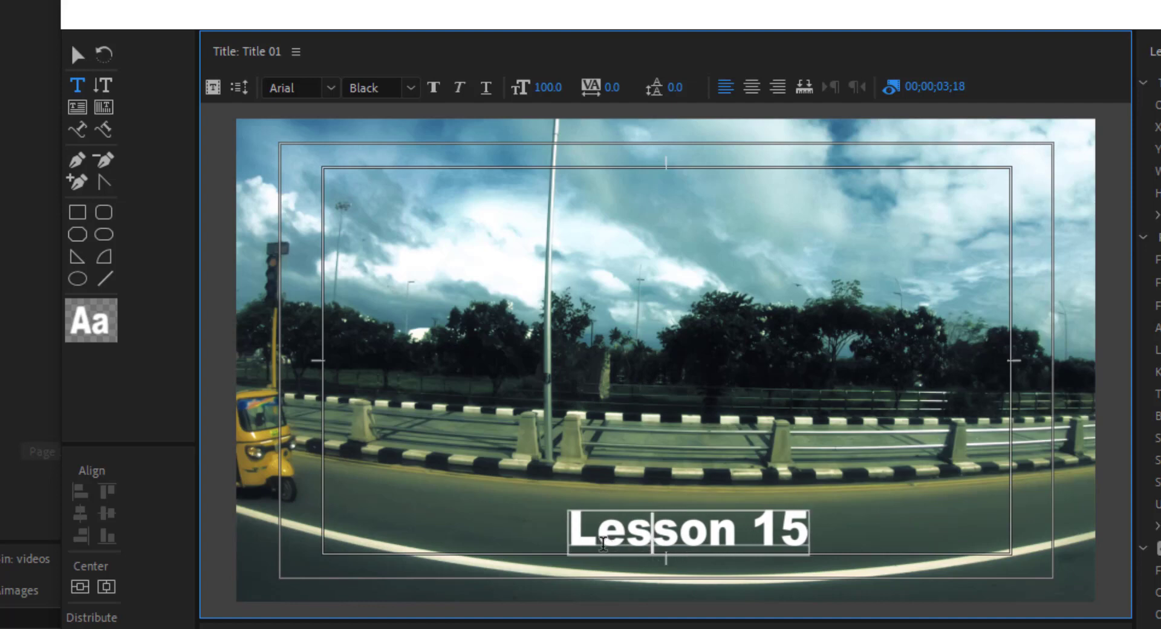
pyautogui.moveTo(590, 535); pyautogui.dragTo(833, 535)
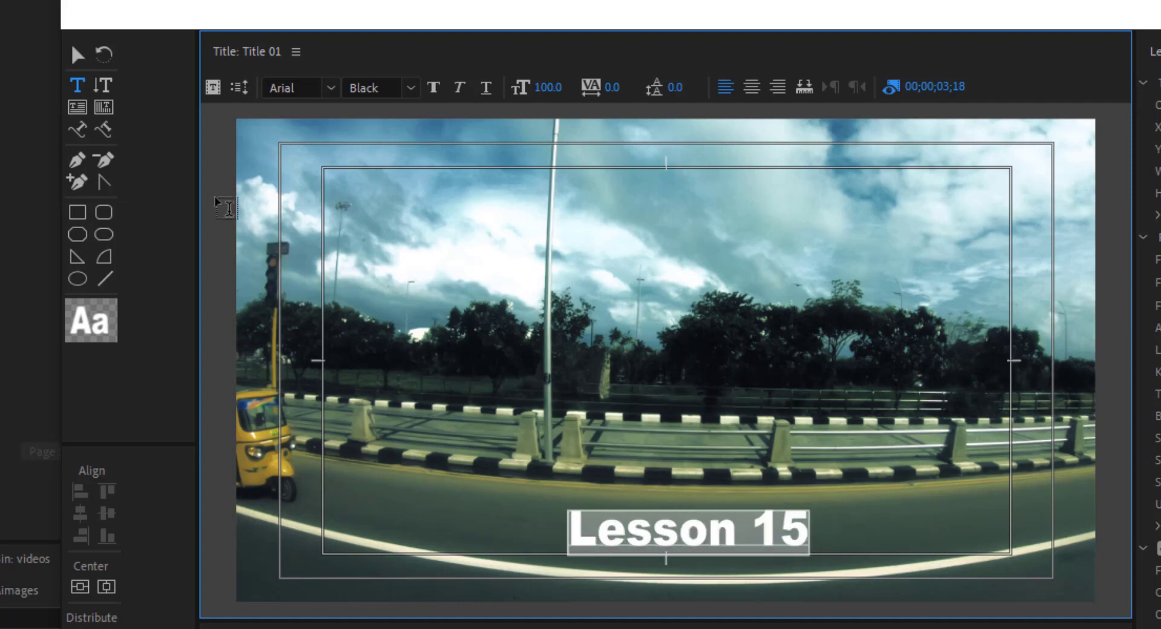
# Step: Set the "Lesson 15" font to Berlin Sans FB Demi Bold and shift the text back toward the lower centre
pyautogui.click(77, 55)
pyautogui.click(648, 525)
pyautogui.click(650, 525)
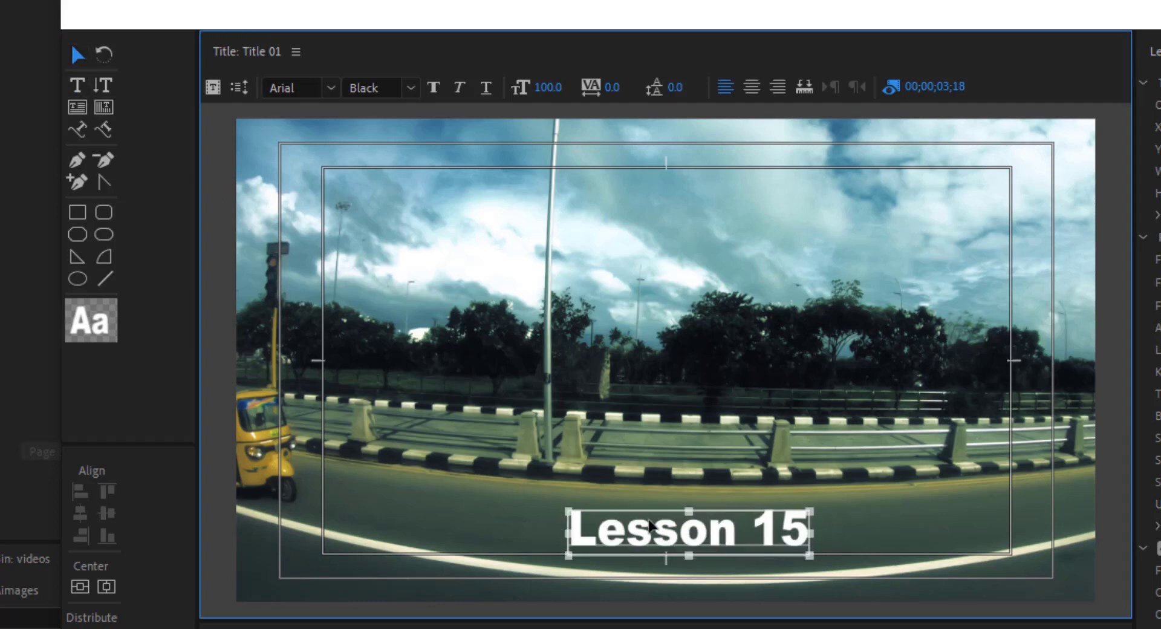
pyautogui.click(335, 91)
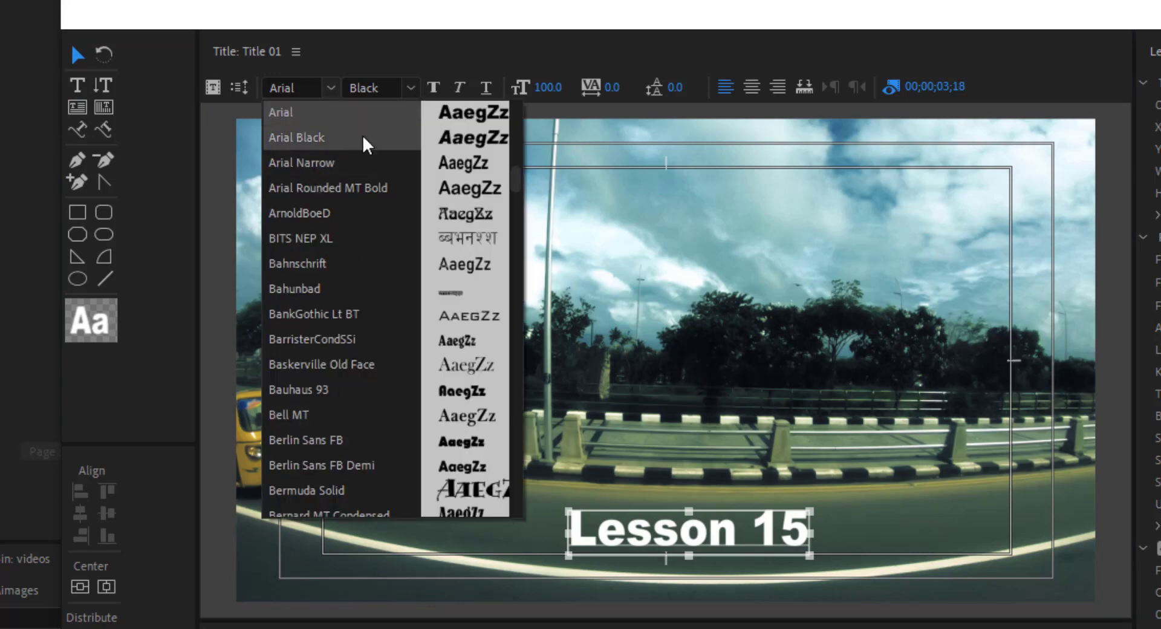
pyautogui.click(307, 463)
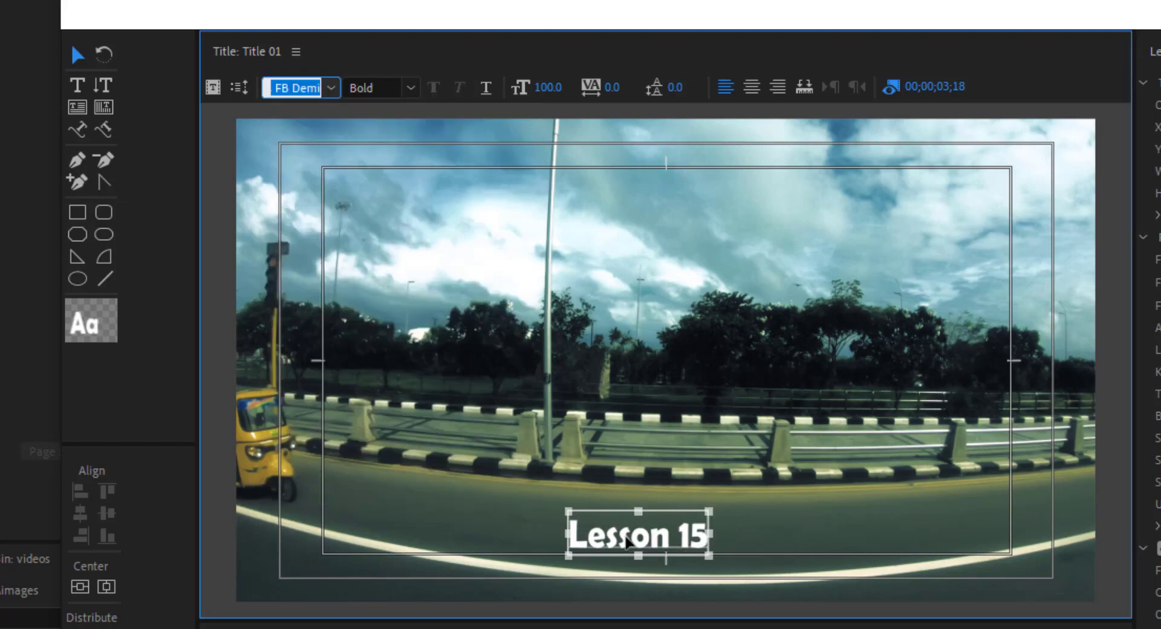
pyautogui.moveTo(626, 540); pyautogui.dragTo(669, 528)
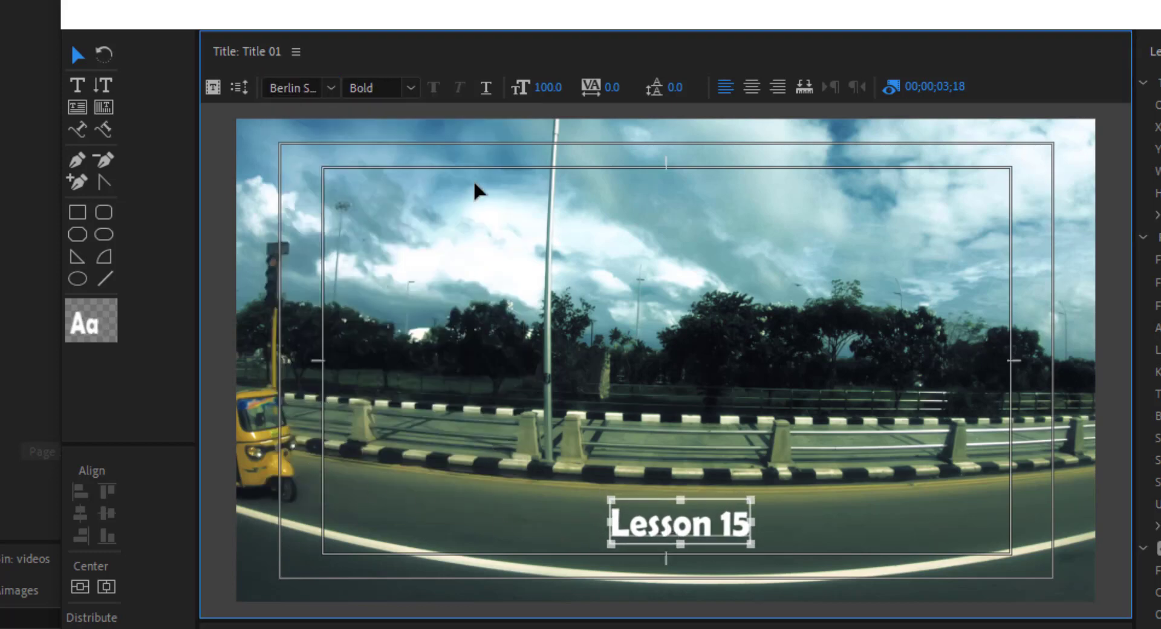
pyautogui.click(419, 85)
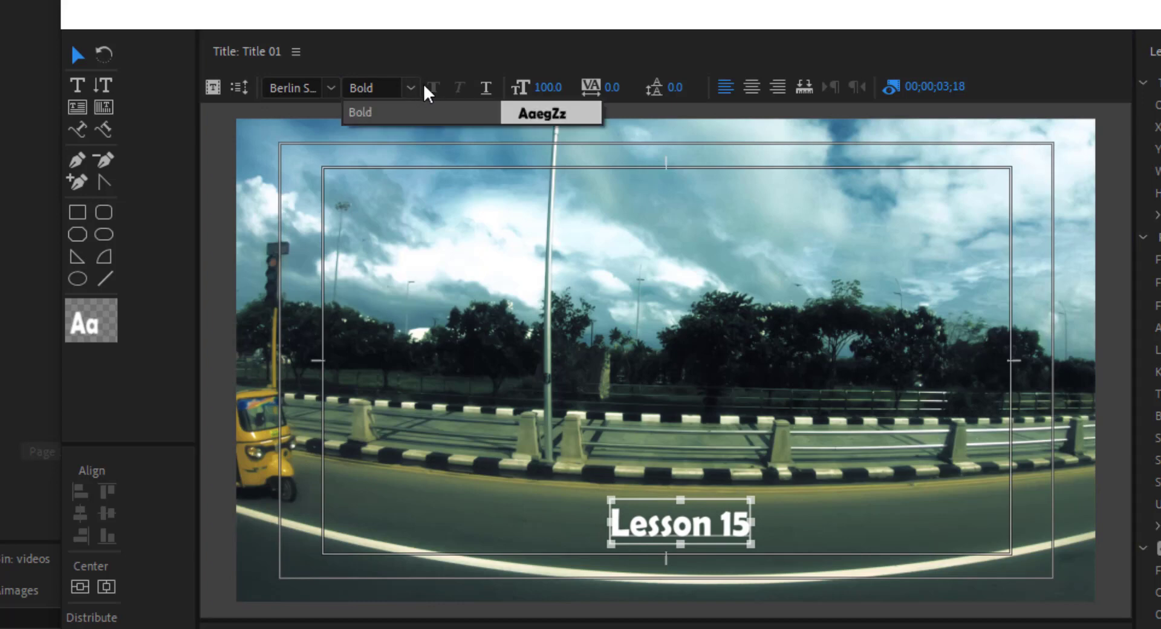
pyautogui.click(441, 62)
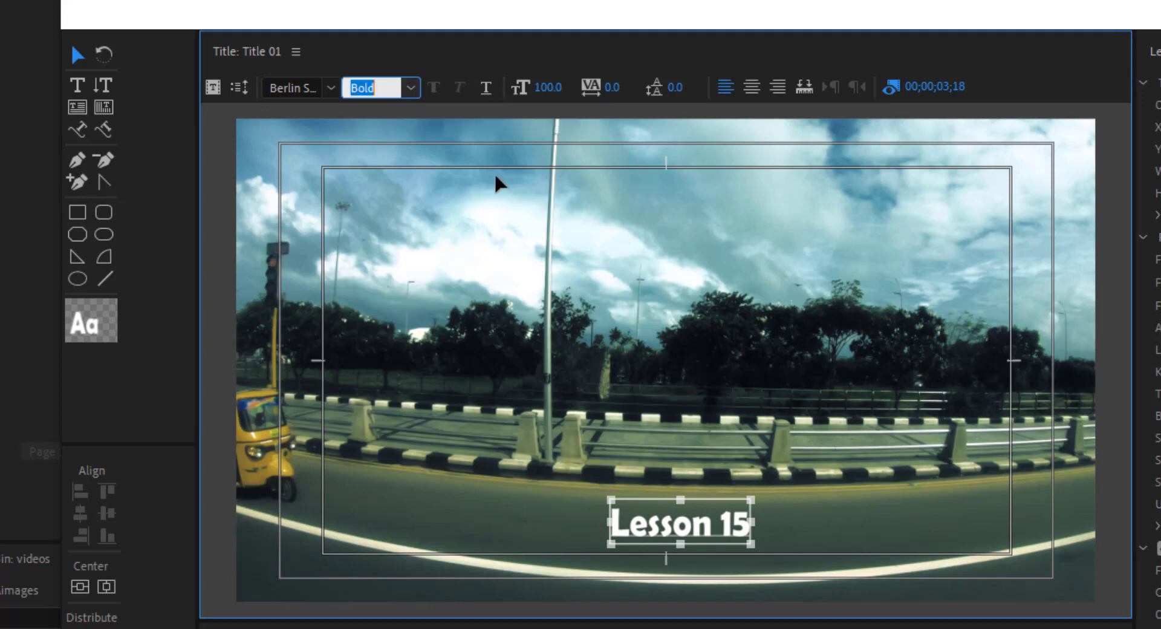
# Step: Set the "Lesson 15" text to font size 150 and kerning 3.0, repositioning it at the lower centre
pyautogui.moveTo(546, 92); pyautogui.dragTo(573, 104)
pyautogui.click(550, 89)
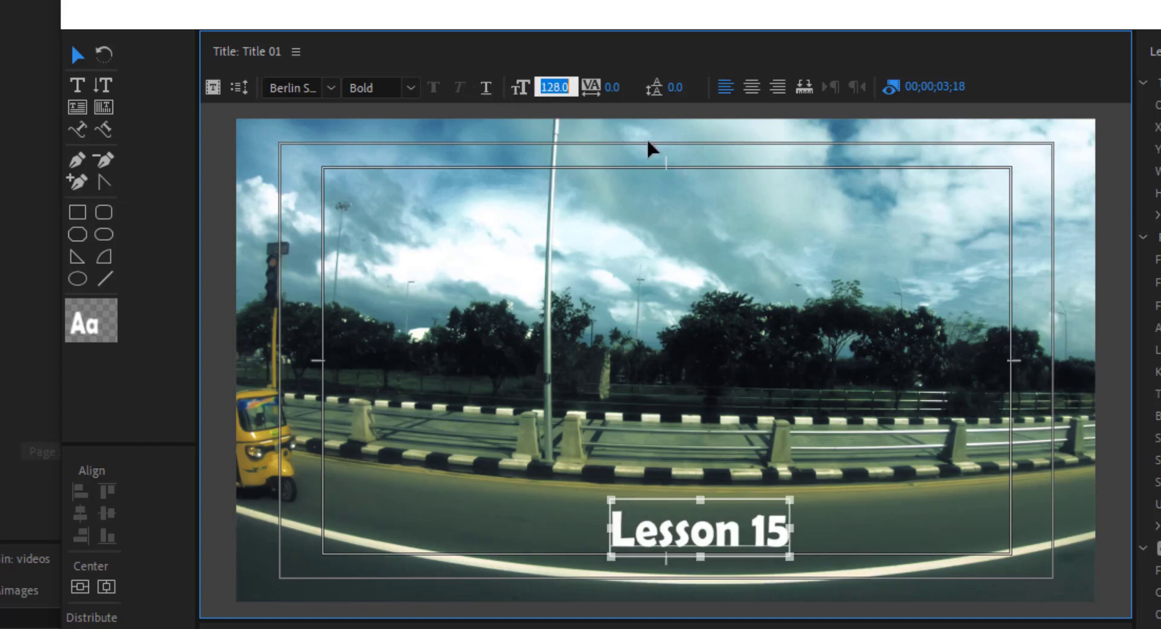
pyautogui.write('150')
pyautogui.press('Return')
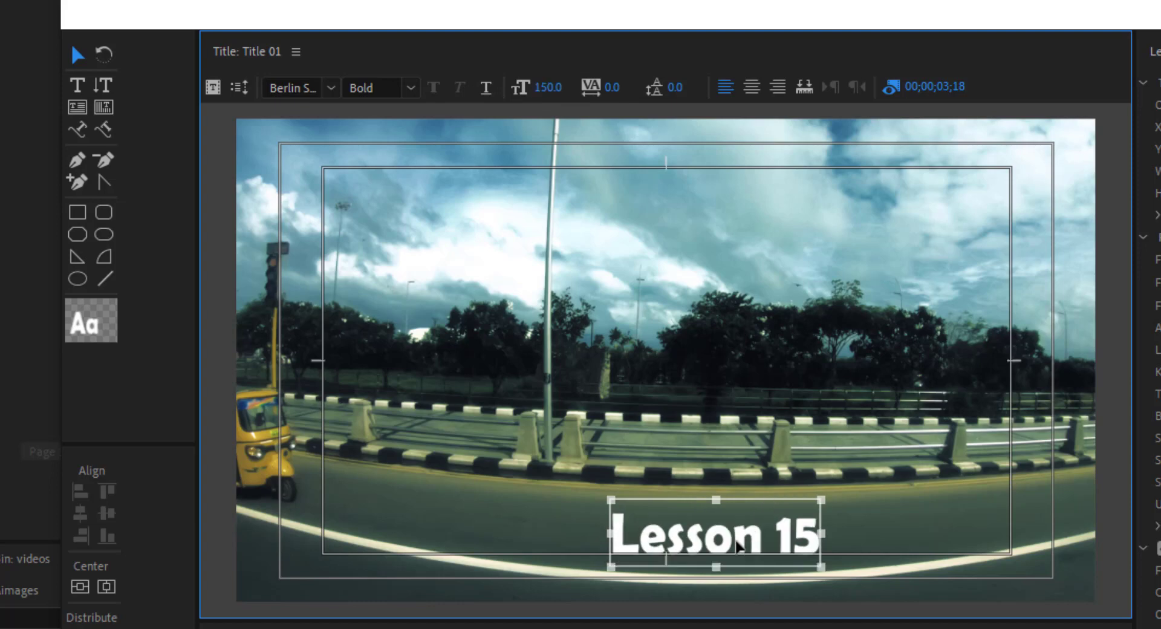
pyautogui.moveTo(736, 547); pyautogui.dragTo(701, 539)
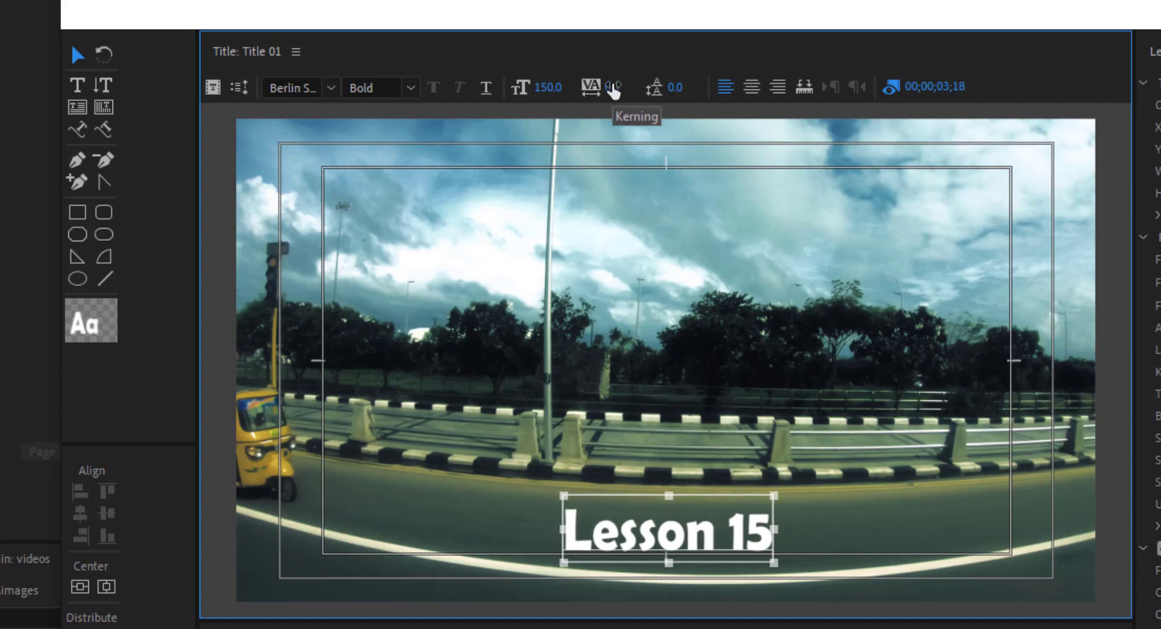
pyautogui.moveTo(612, 90)
pyautogui.mouseDown()
pyautogui.moveTo(689, 91)
pyautogui.moveTo(613, 92)
pyautogui.mouseUp()
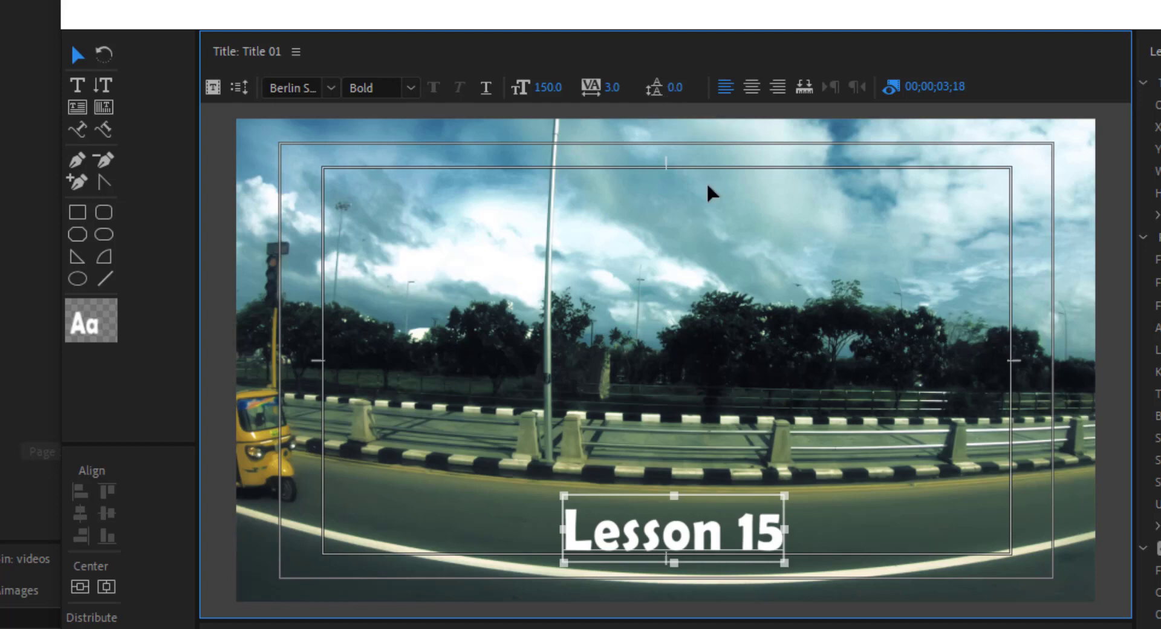
# Step: Move the title text up onto the road barrier and add a second line reading "jjjgjjjgh"
pyautogui.moveTo(738, 510); pyautogui.dragTo(738, 426)
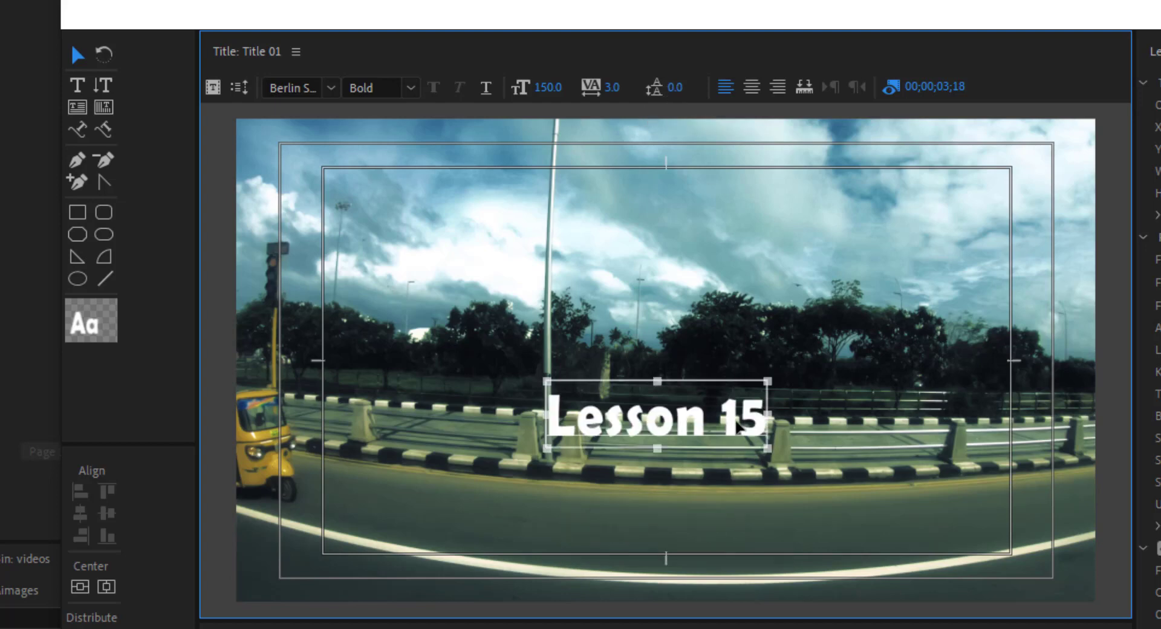
pyautogui.doubleClick(757, 426)
pyautogui.press('Return')
pyautogui.write('jj')
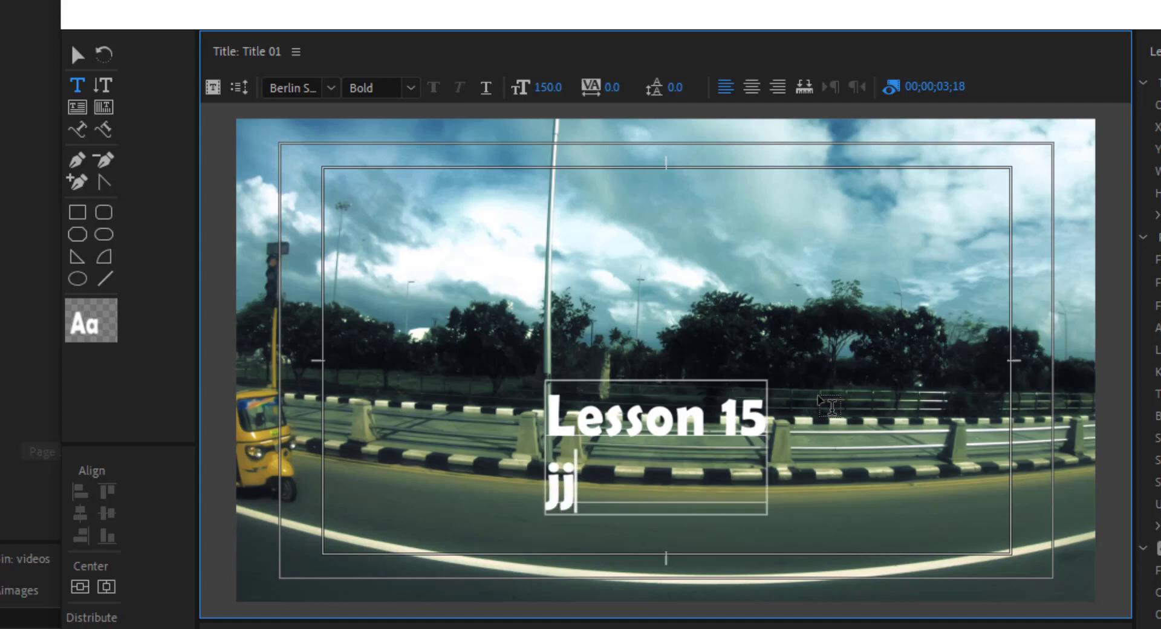
pyautogui.write('jgjjjgh')
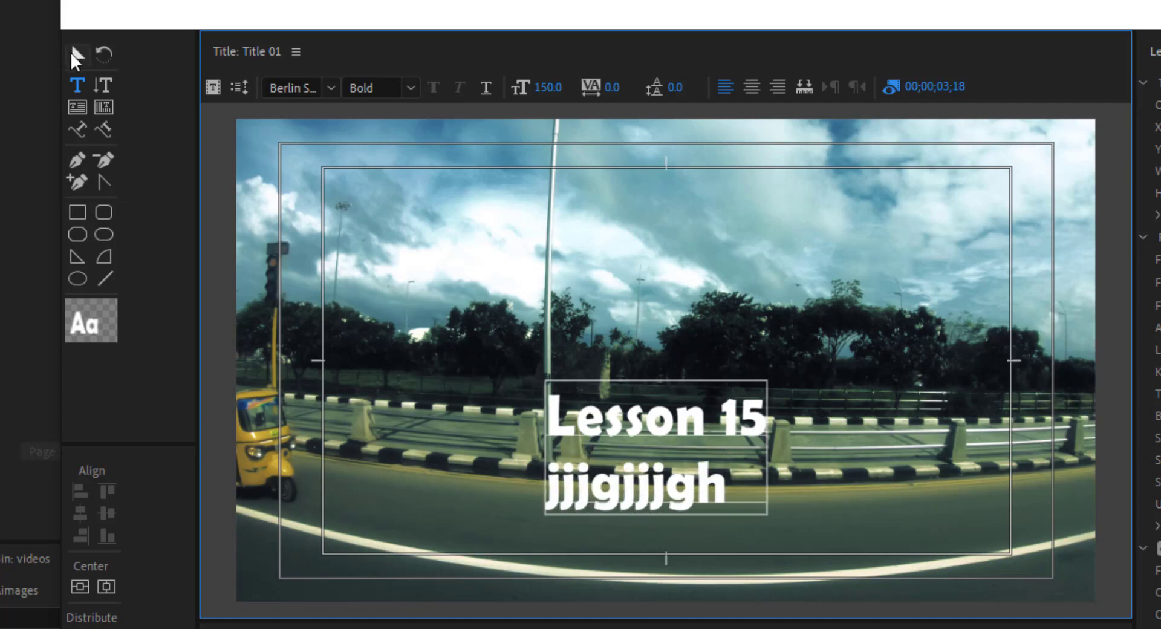
pyautogui.click(76, 56)
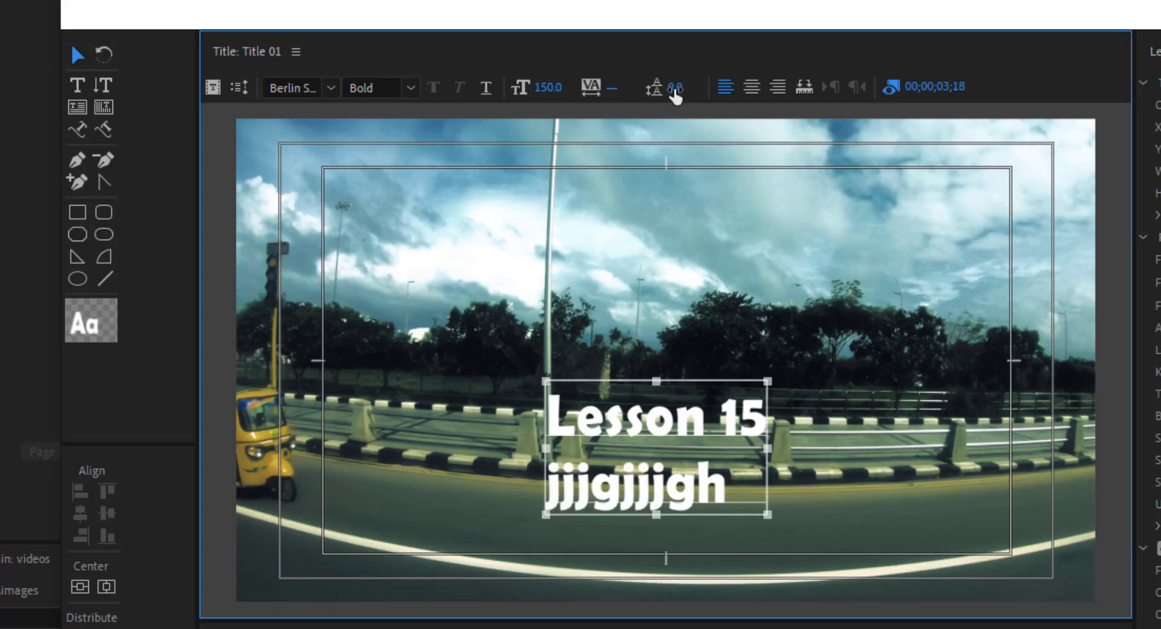
# Step: Undo the edits that added the extra second line and move "Lesson 15" down onto the road at the lower centre
pyautogui.moveTo(675, 95)
pyautogui.mouseDown()
pyautogui.moveTo(823, 97)
pyautogui.moveTo(682, 108)
pyautogui.moveTo(689, 90)
pyautogui.mouseUp()
pyautogui.hotkey('ctrl', 'z')
pyautogui.hotkey('ctrl', 'z')
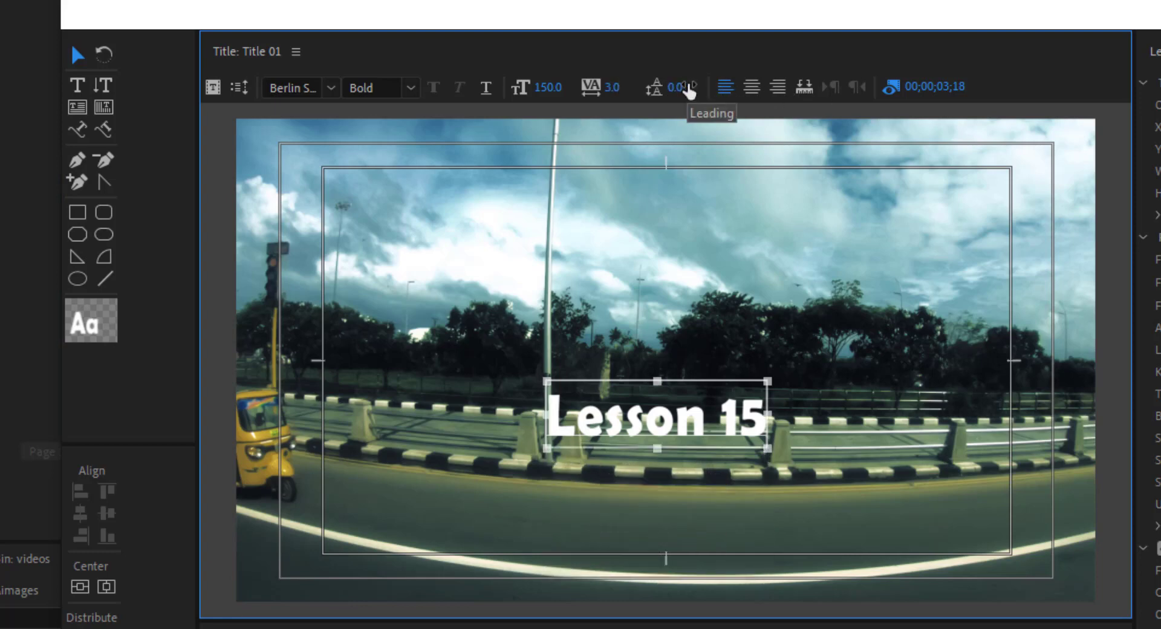
pyautogui.moveTo(652, 425); pyautogui.dragTo(659, 522)
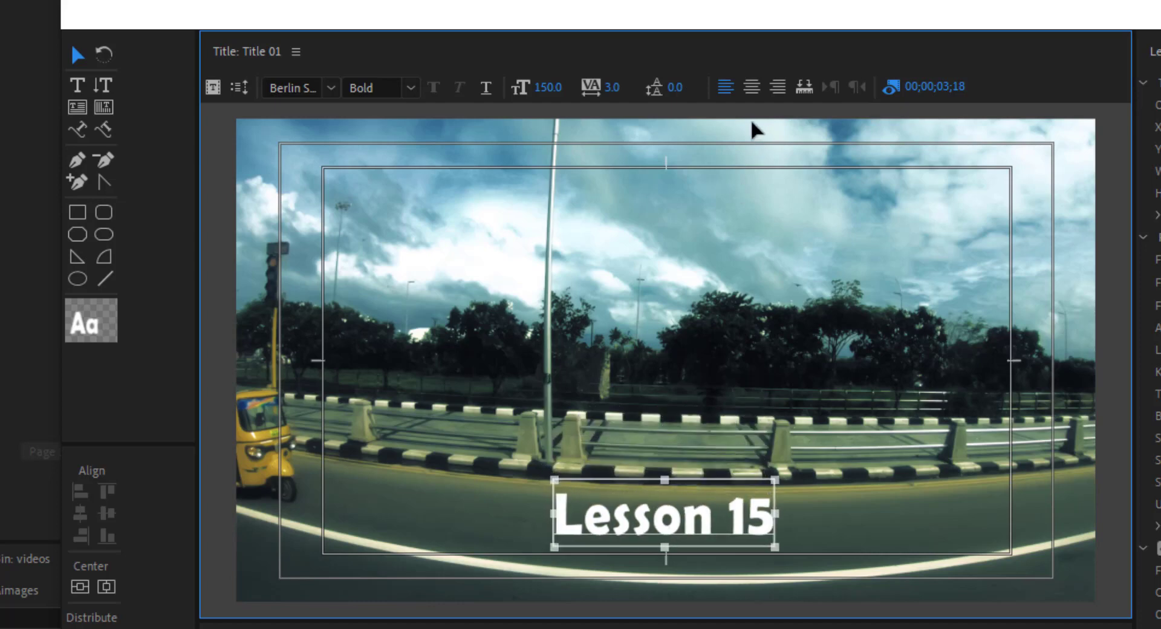
# Step: Try centre alignment on the title text, return it to left alignment, and nudge the title slightly on the road
pyautogui.click(750, 87)
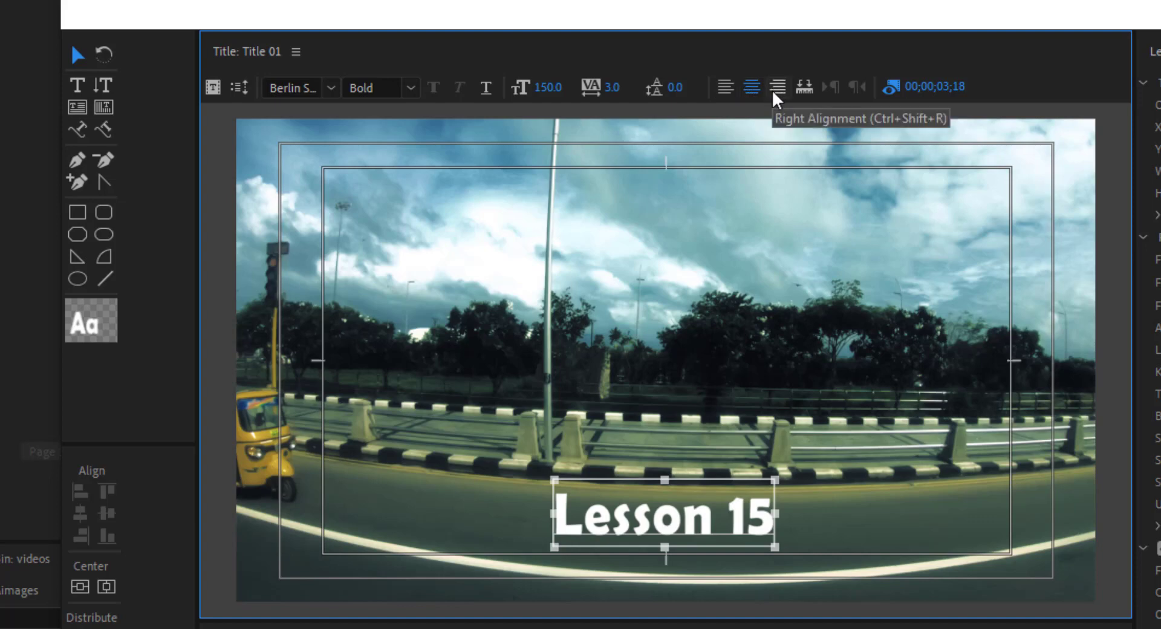
pyautogui.moveTo(721, 518); pyautogui.dragTo(719, 517)
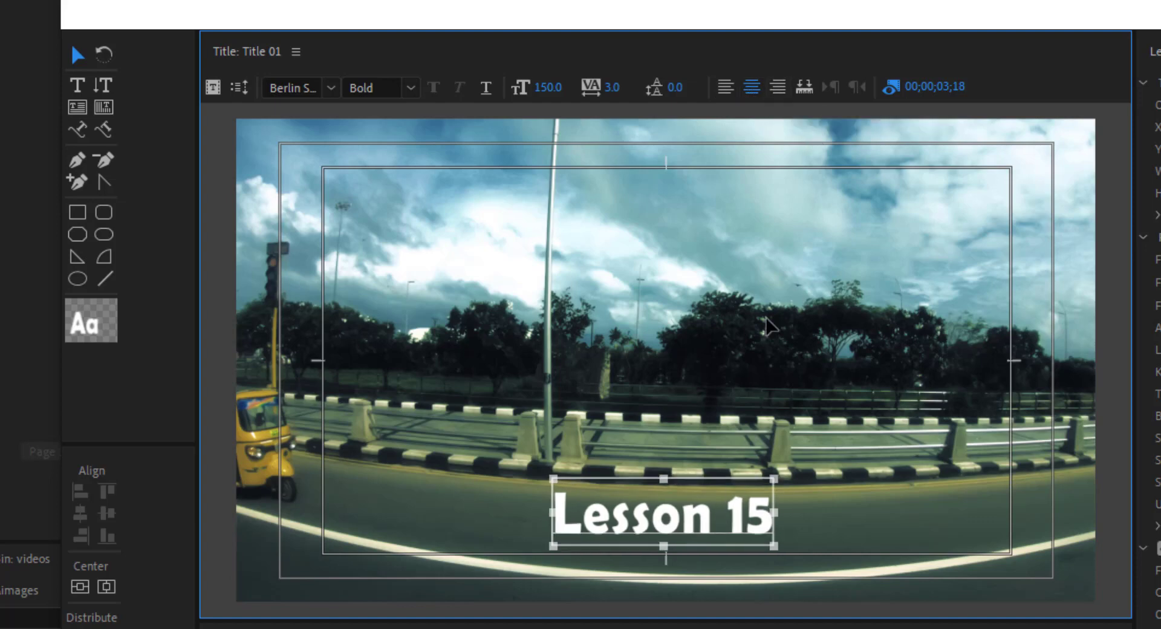
pyautogui.click(728, 92)
pyautogui.moveTo(702, 542); pyautogui.dragTo(712, 548)
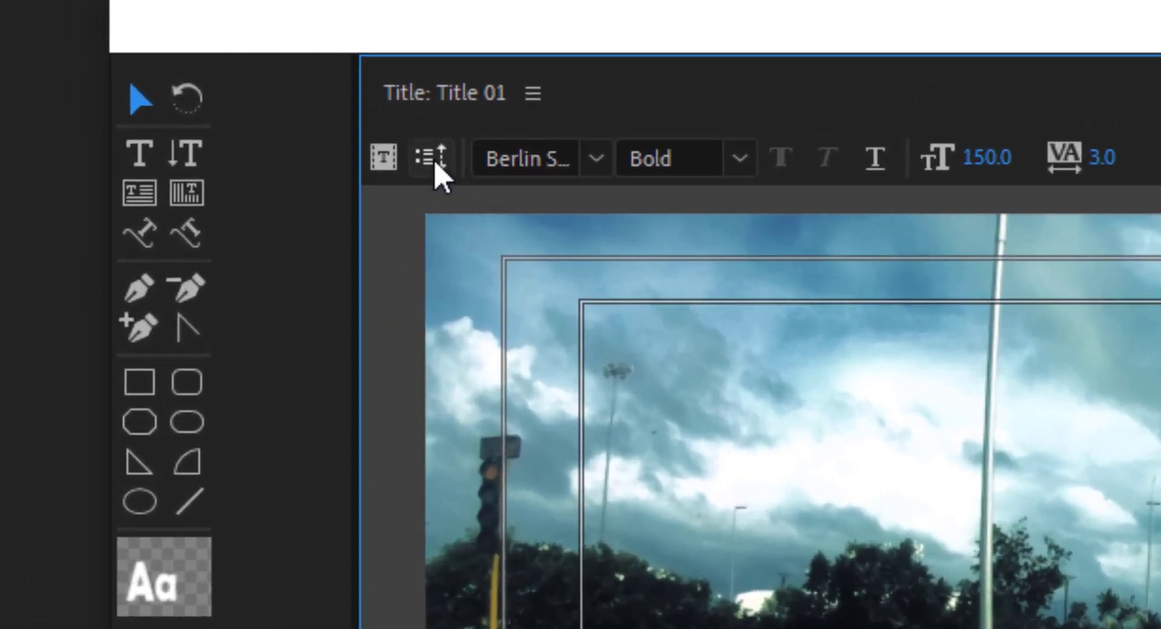
# Step: Examine the Roll/Crawl title types and timing options, and leave them without making any change
pyautogui.click(434, 162)
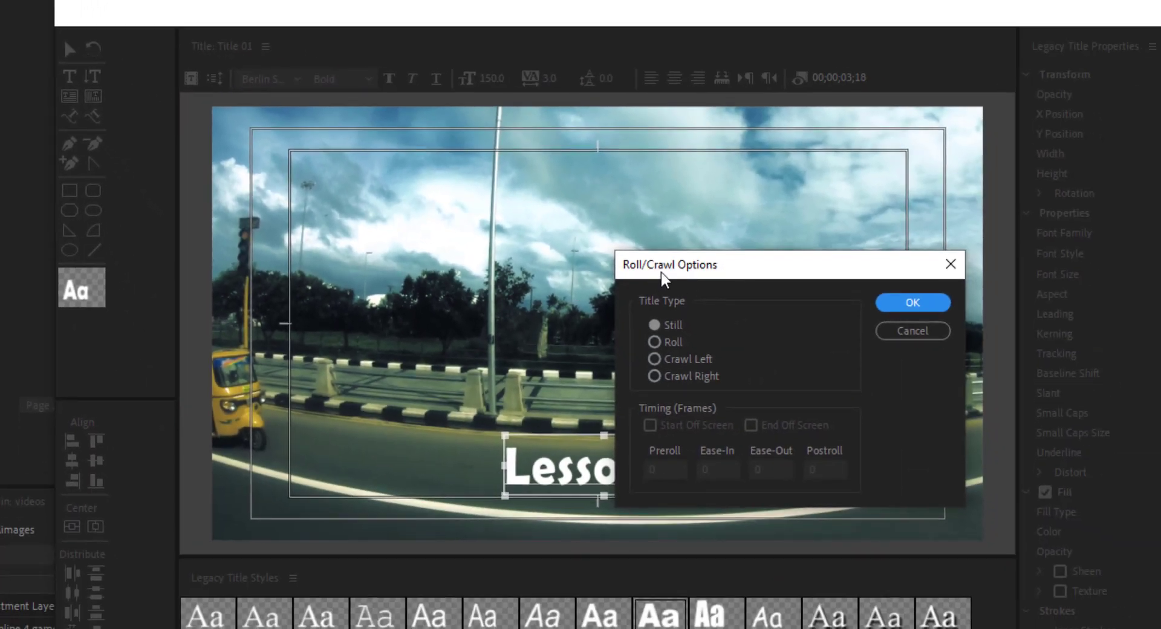
pyautogui.moveTo(664, 277); pyautogui.dragTo(640, 272)
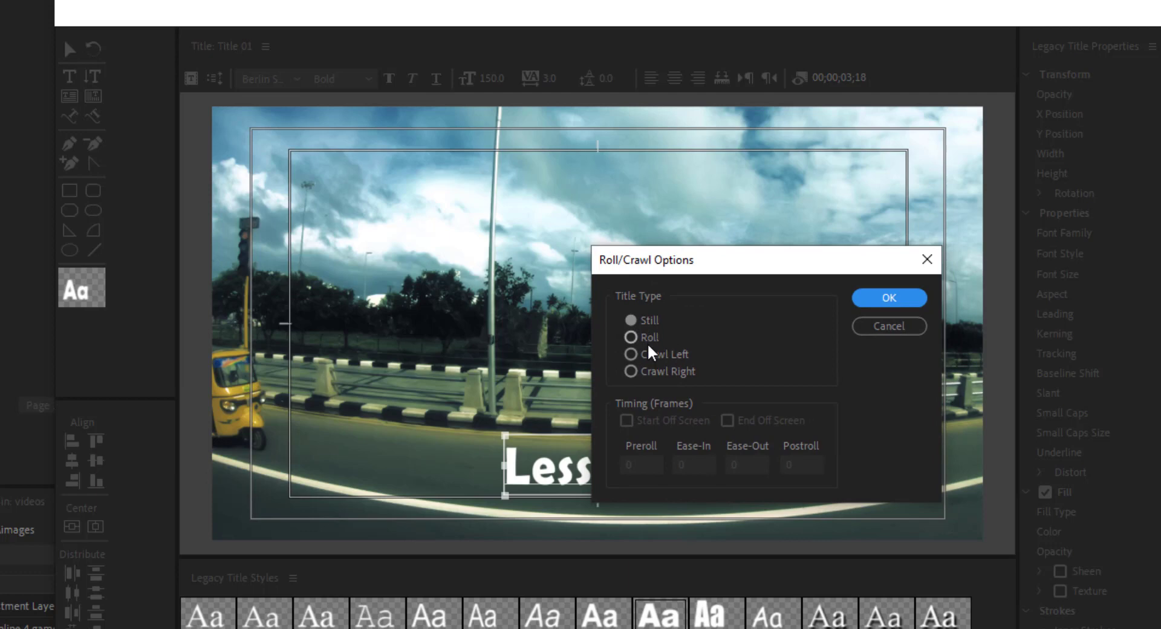
pyautogui.moveTo(644, 257); pyautogui.dragTo(670, 254)
pyautogui.click(910, 324)
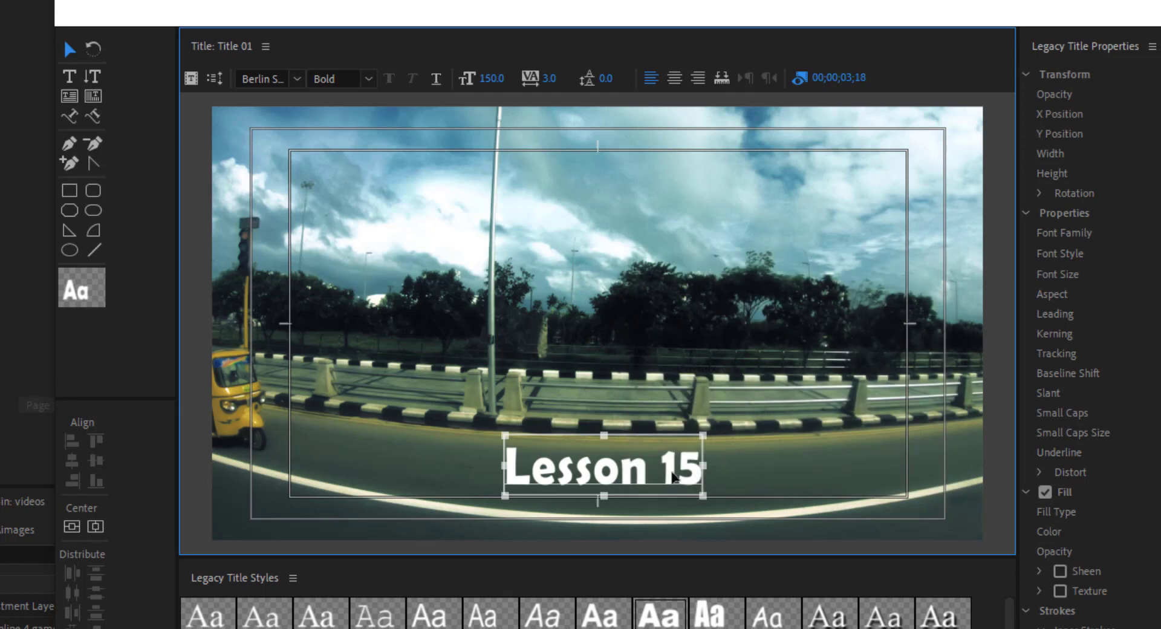
# Step: Nudge "Lesson 15" slightly right and give it a solid fill in dark red 9F0101
pyautogui.moveTo(671, 473); pyautogui.dragTo(682, 476)
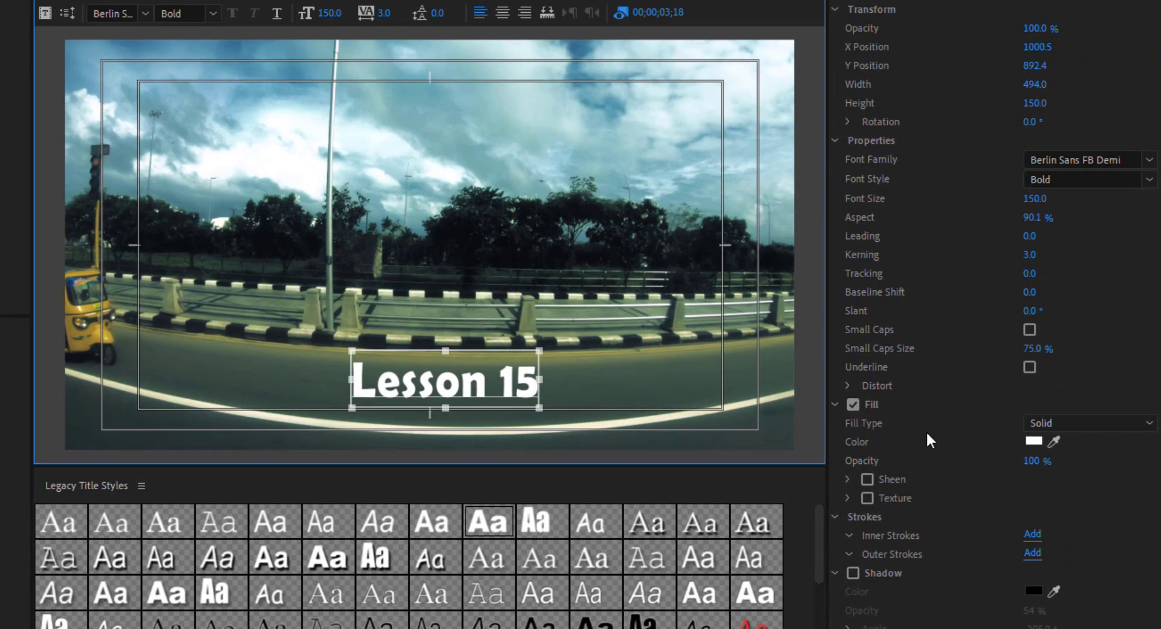
pyautogui.click(1065, 423)
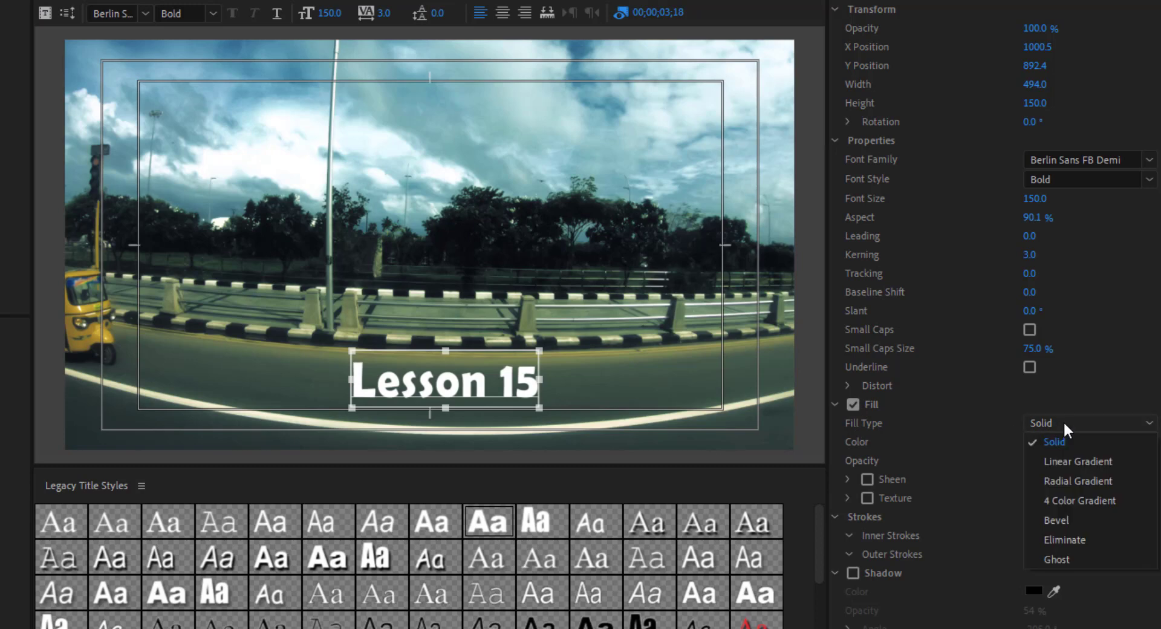
pyautogui.click(1059, 441)
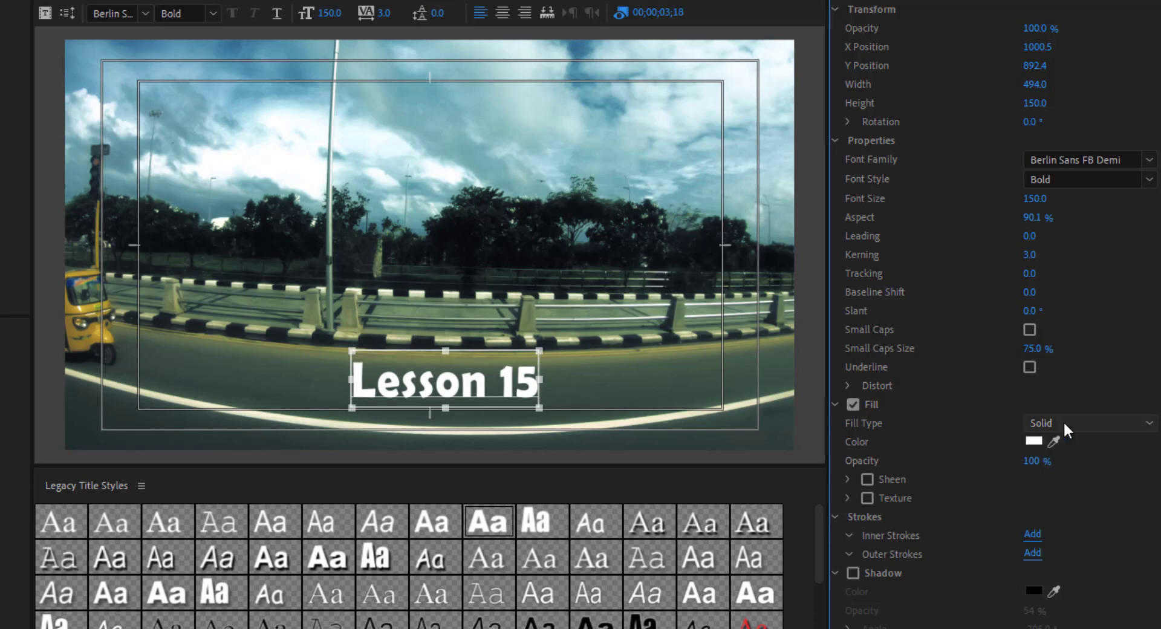
pyautogui.click(1035, 441)
pyautogui.click(626, 372)
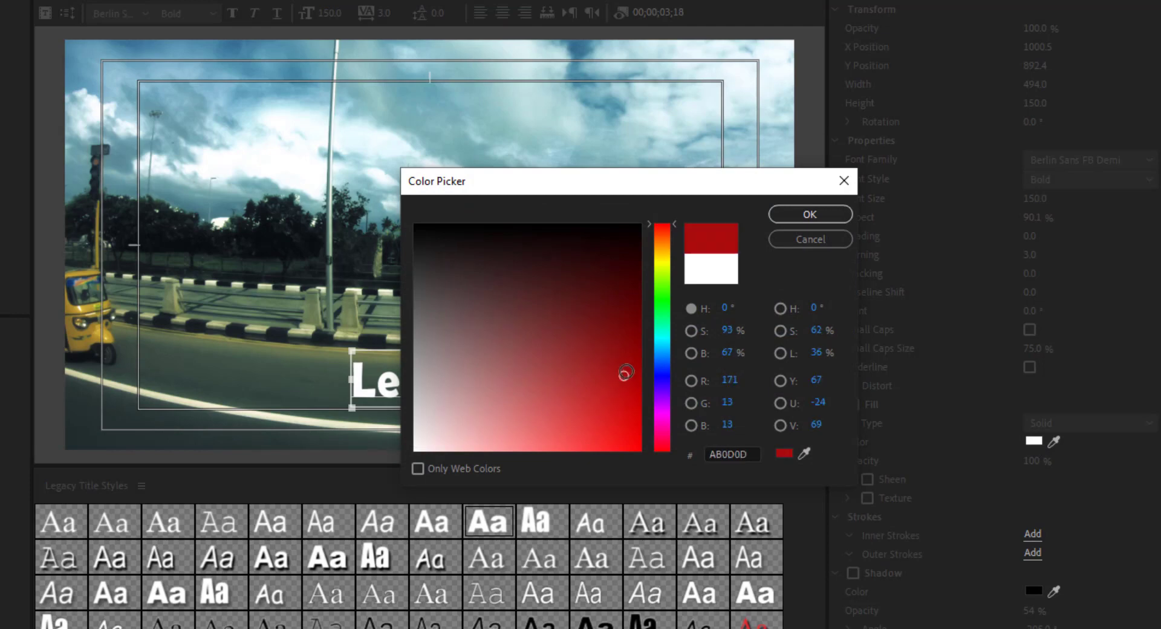
pyautogui.moveTo(625, 371); pyautogui.dragTo(635, 345)
pyautogui.click(797, 216)
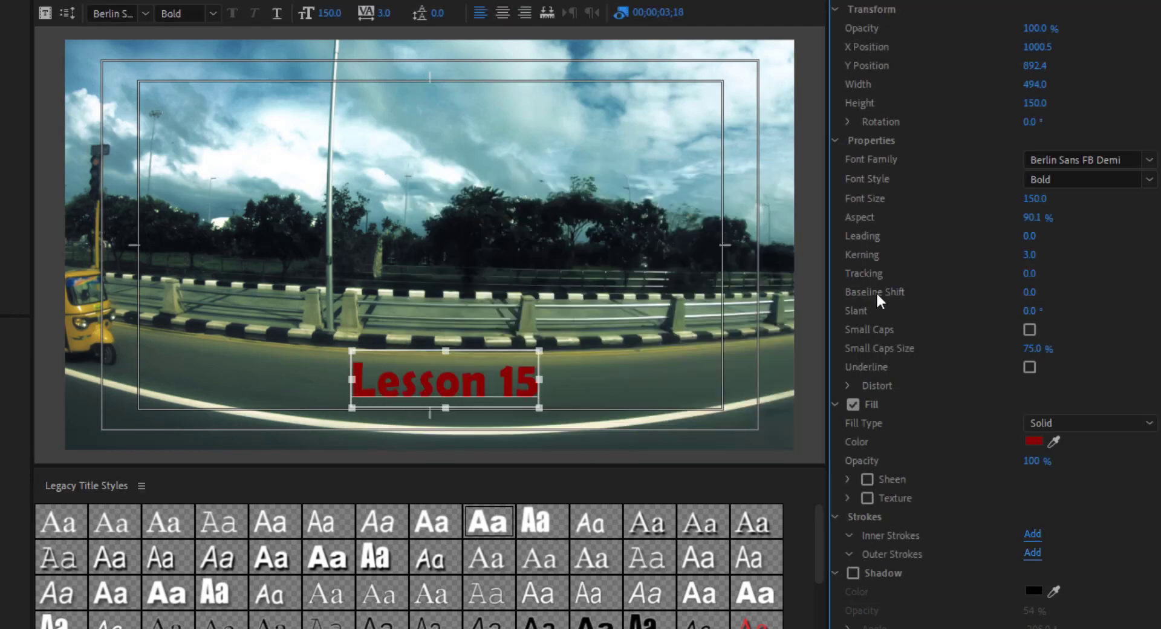
pyautogui.click(1035, 442)
pyautogui.moveTo(635, 343); pyautogui.dragTo(639, 364)
pyautogui.click(797, 214)
# Step: Add an outer stroke to the title text and colour it near-white FCF4F4
pyautogui.scroll(-1, 941, 424)
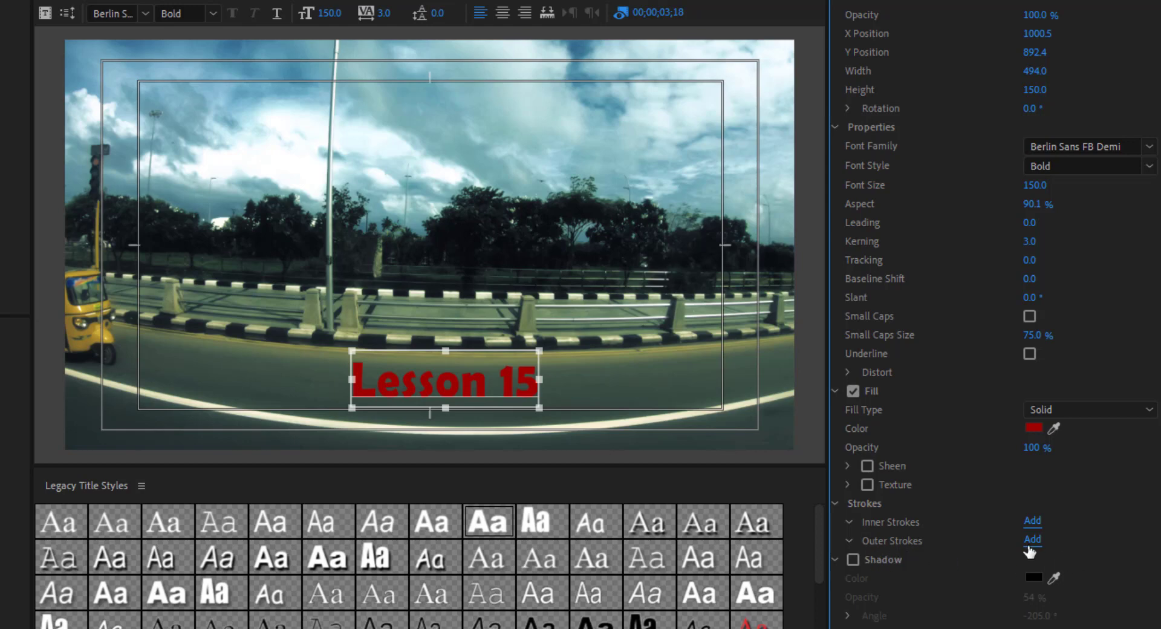
pyautogui.click(1033, 540)
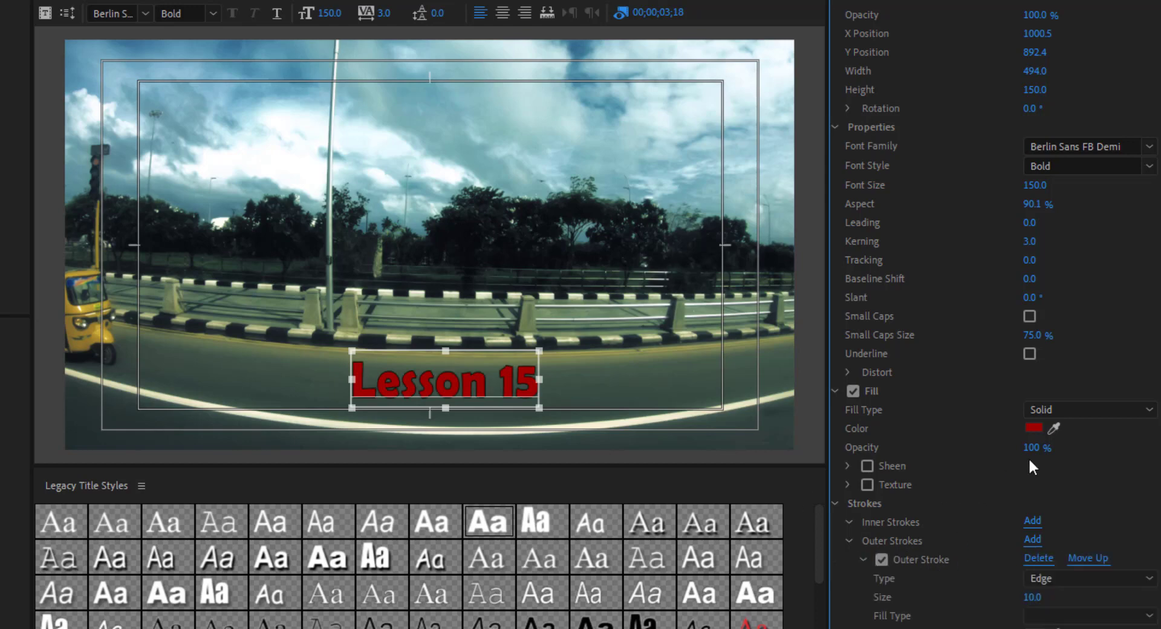
pyautogui.scroll(-5, 1032, 540)
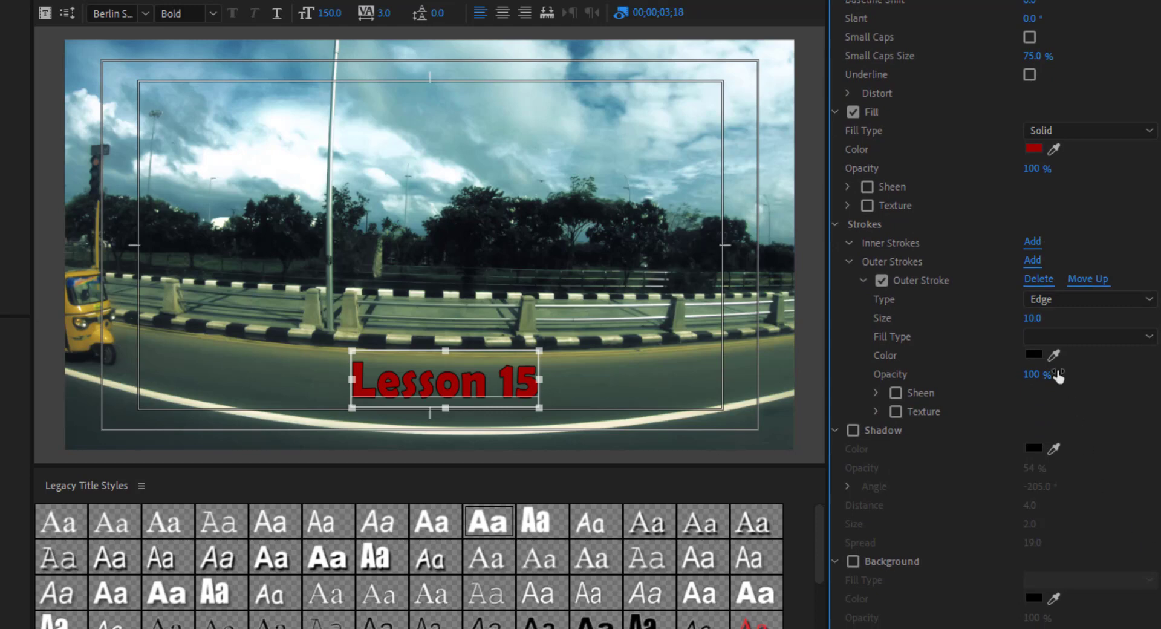
pyautogui.click(1034, 355)
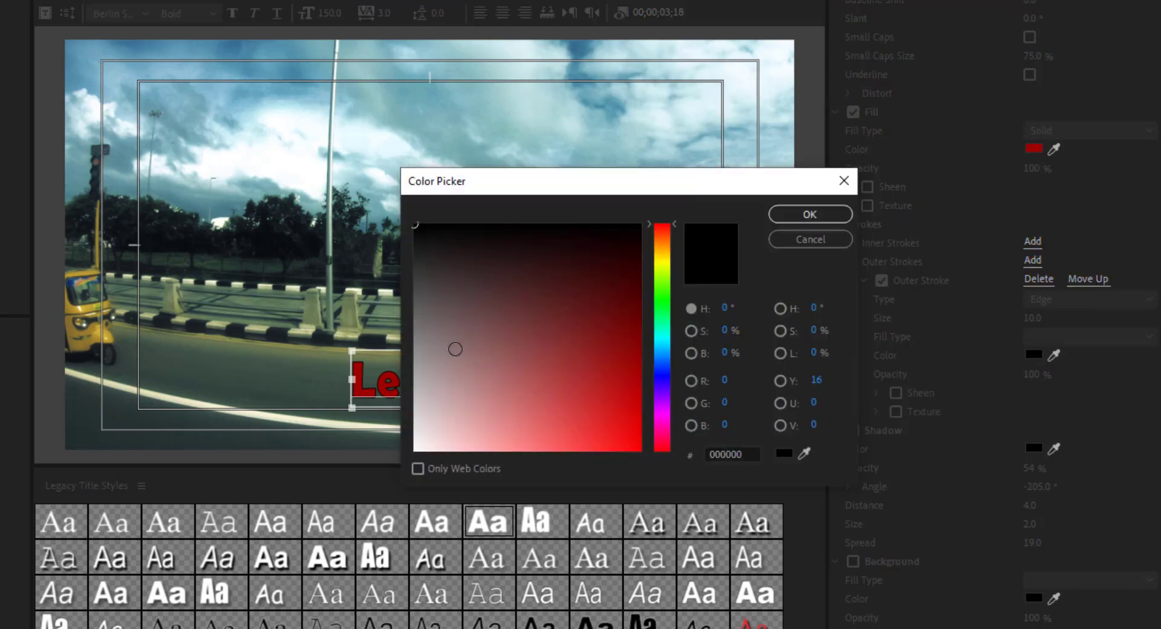
pyautogui.moveTo(427, 427); pyautogui.dragTo(420, 448)
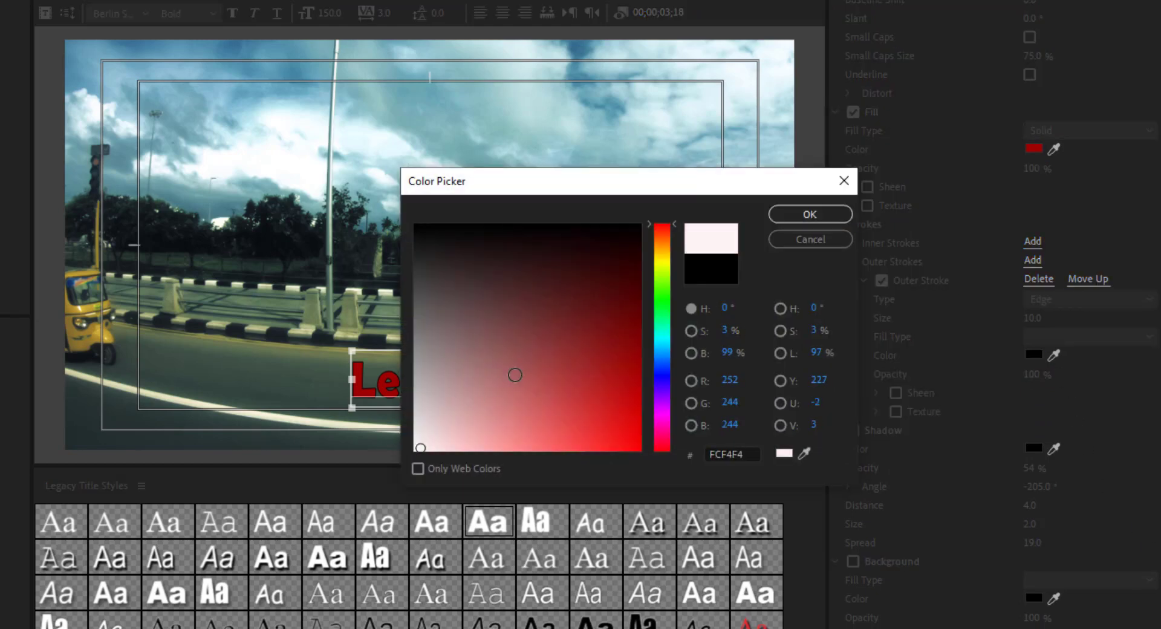
pyautogui.click(780, 214)
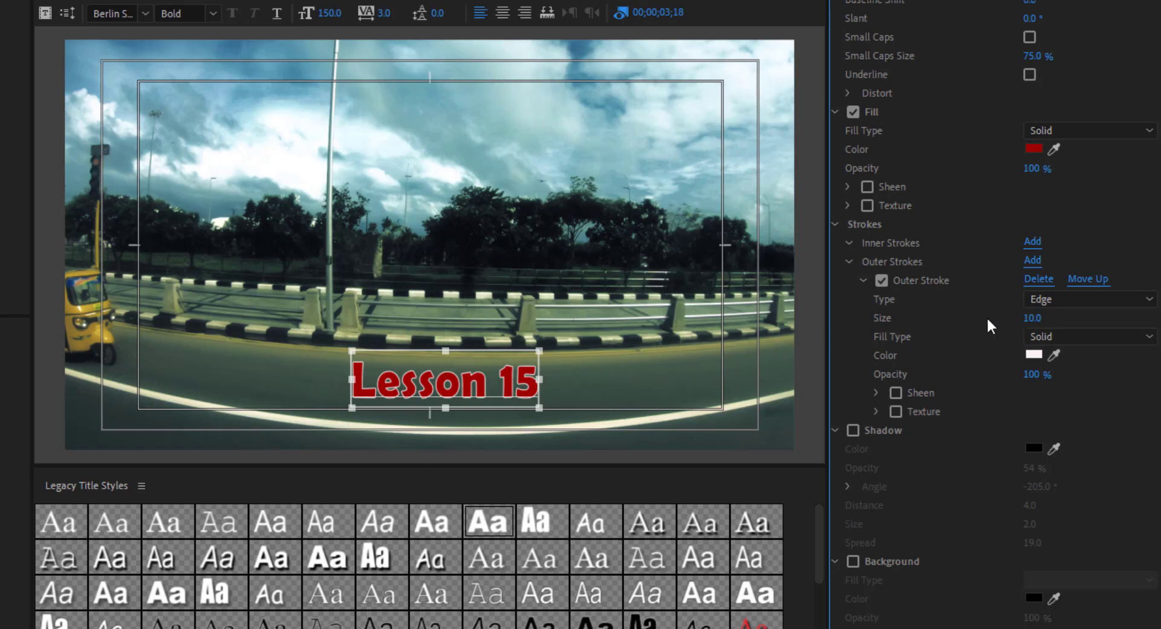
# Step: Set the outer stroke's size to 25, then deselect the title and select it again
pyautogui.click(1033, 319)
pyautogui.write('25')
pyautogui.press('Return')
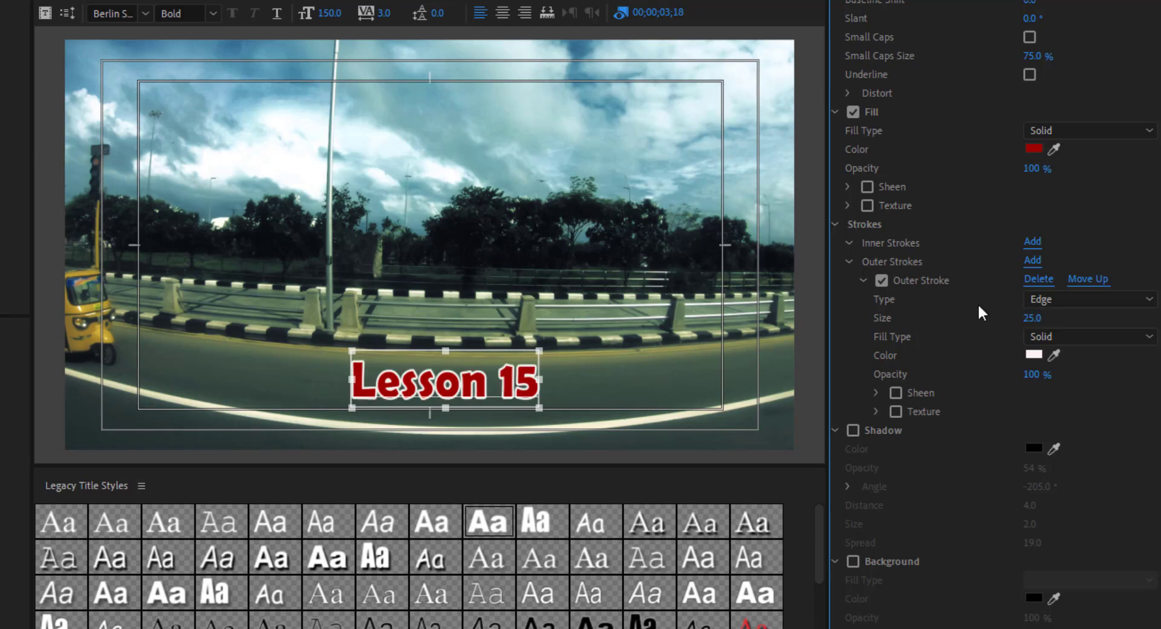
pyautogui.click(590, 367)
pyautogui.click(491, 387)
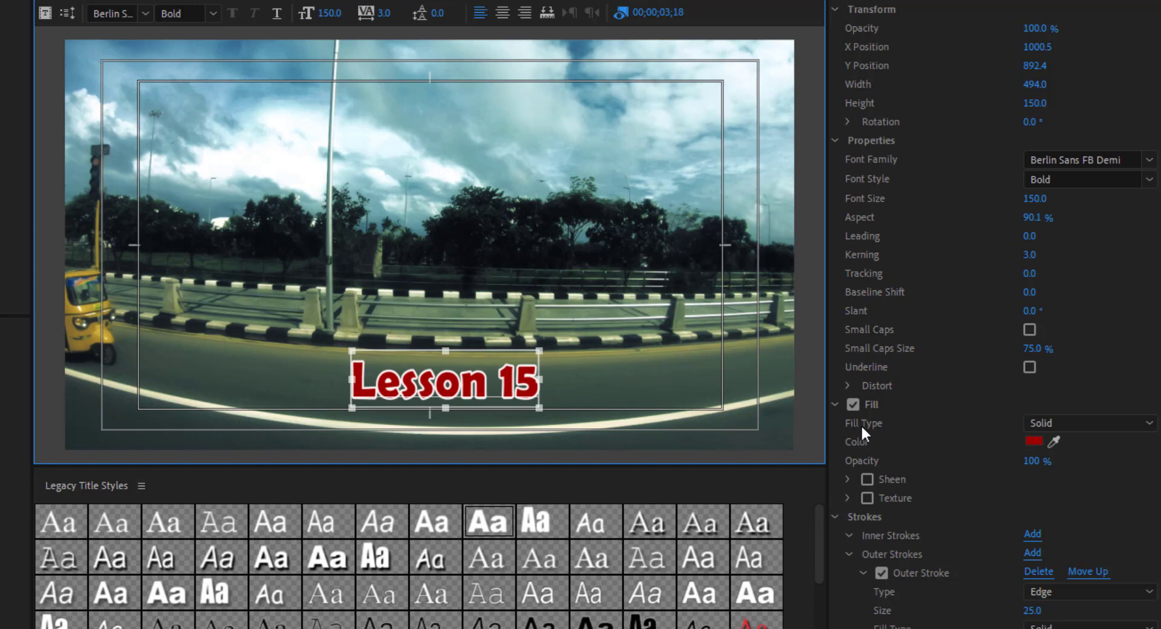
# Step: Change the title's fill type to 4 Color Gradient and make its upper-left colour stop green
pyautogui.click(1050, 419)
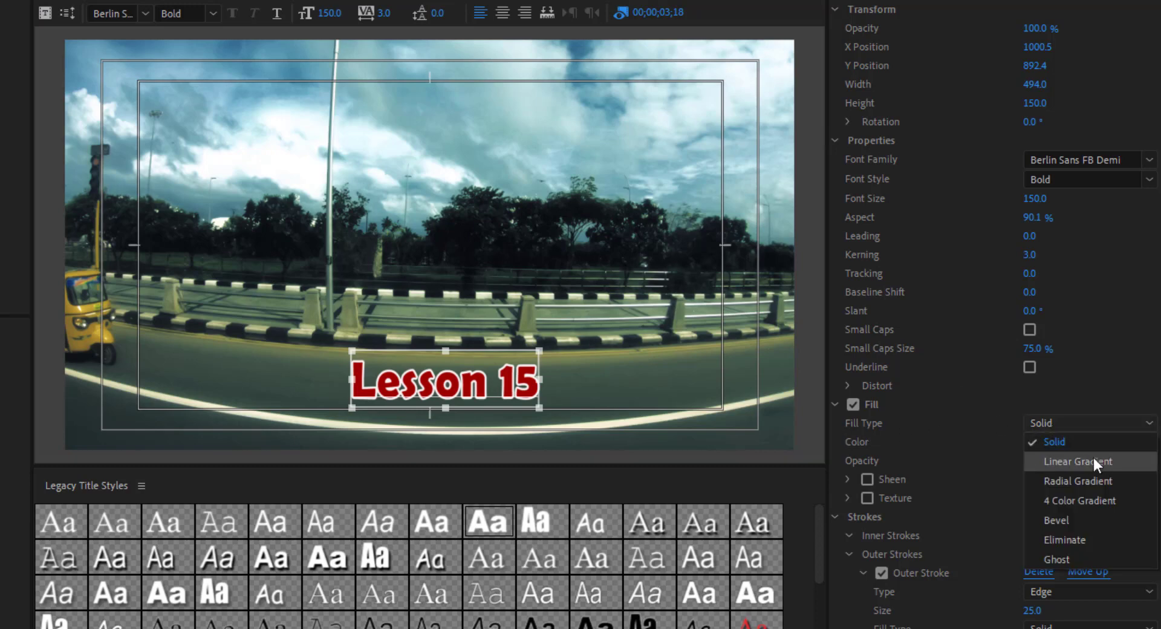
pyautogui.click(1064, 500)
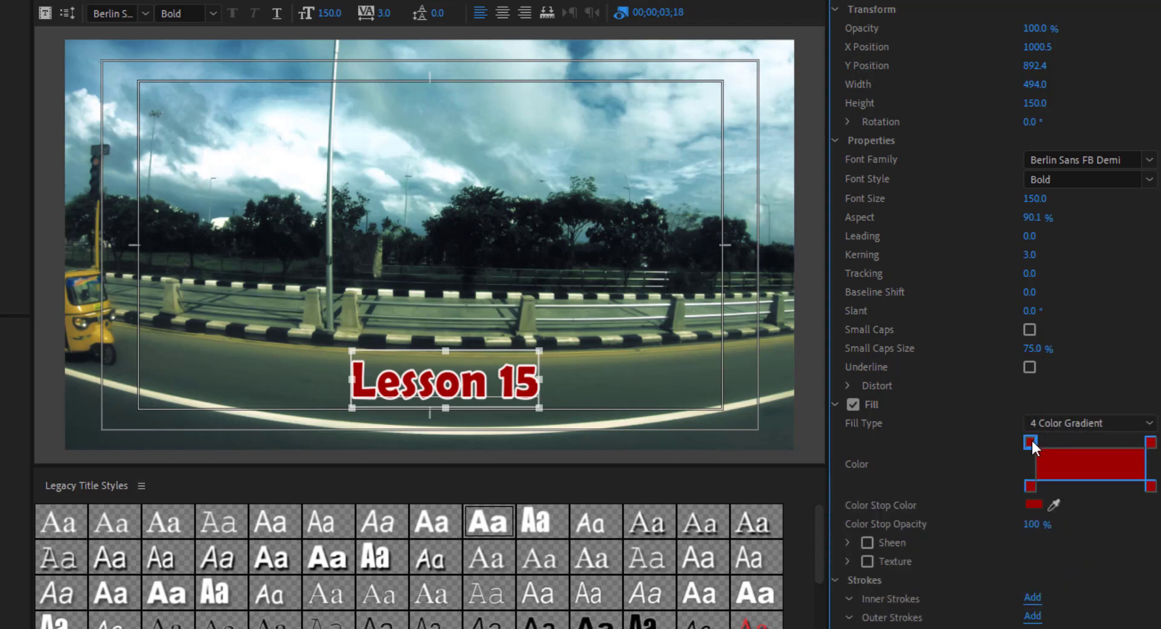
pyautogui.doubleClick(1044, 460)
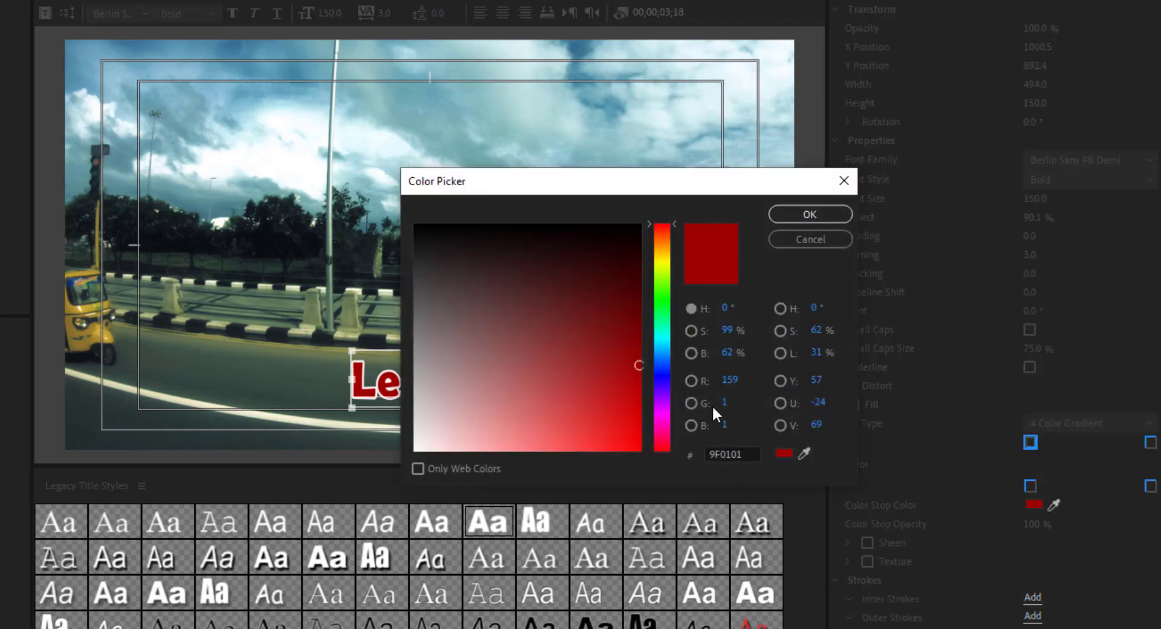
pyautogui.click(668, 299)
pyautogui.click(809, 216)
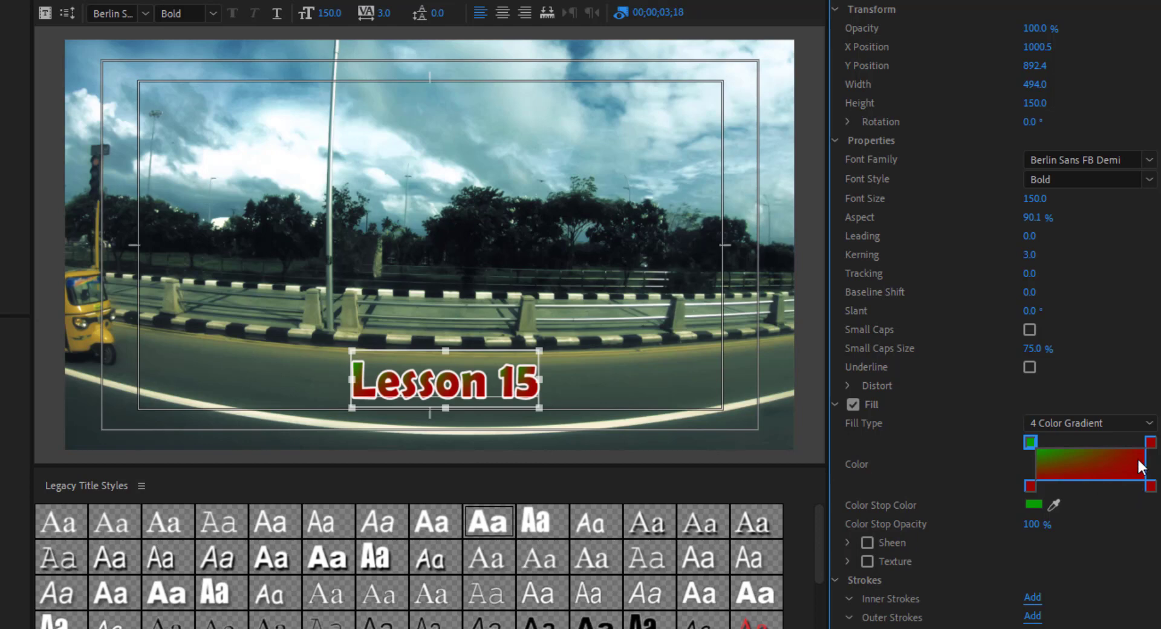
# Step: Recolour the gradient's upper-right colour stop dark blue
pyautogui.doubleClick(1151, 442)
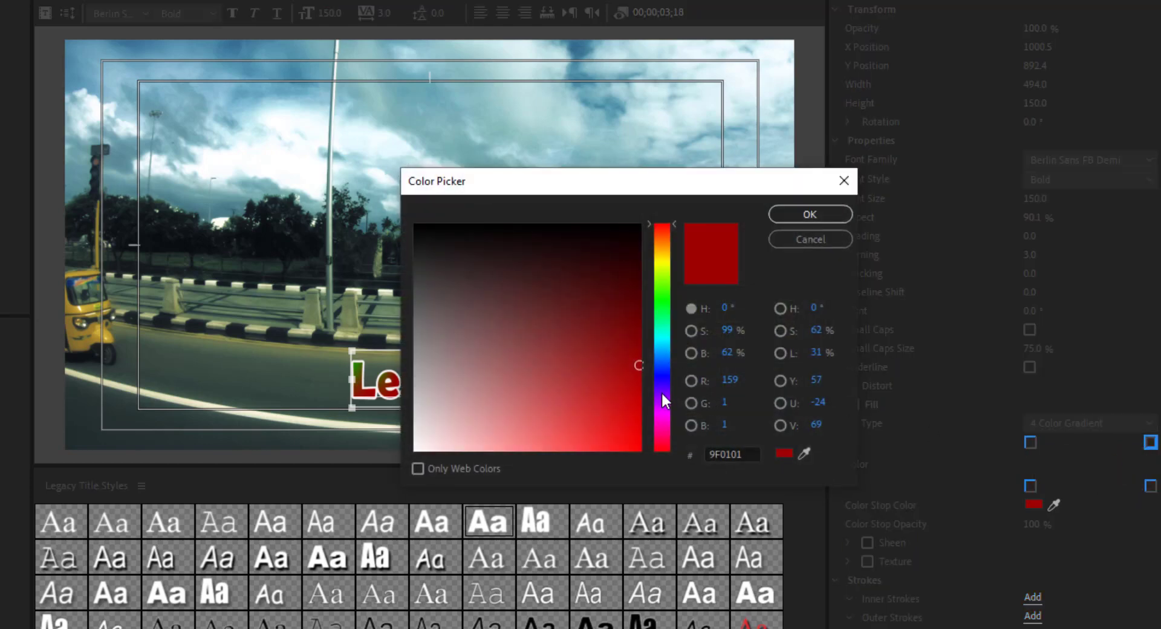
pyautogui.moveTo(418, 436); pyautogui.dragTo(414, 451)
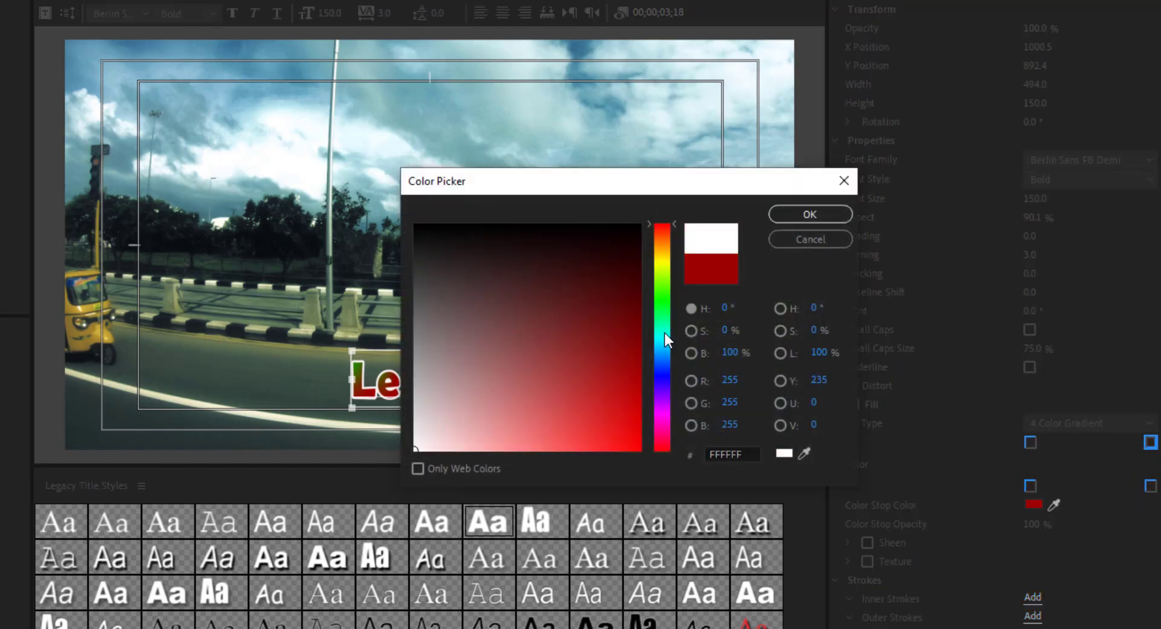
pyautogui.moveTo(668, 333); pyautogui.dragTo(665, 361)
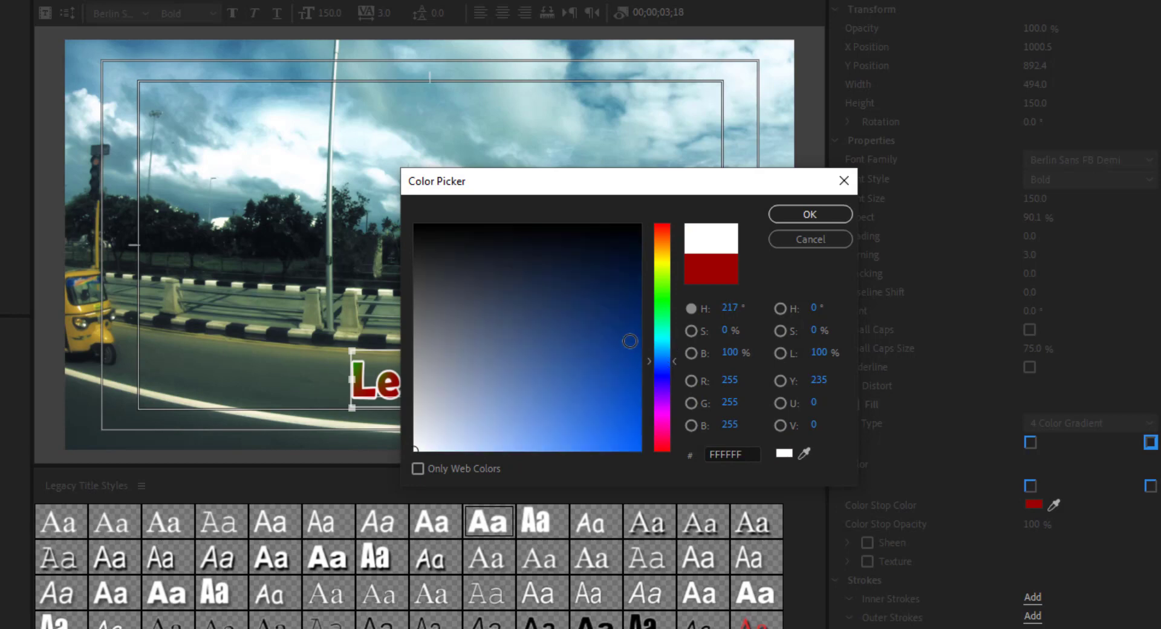
pyautogui.click(630, 341)
pyautogui.click(790, 216)
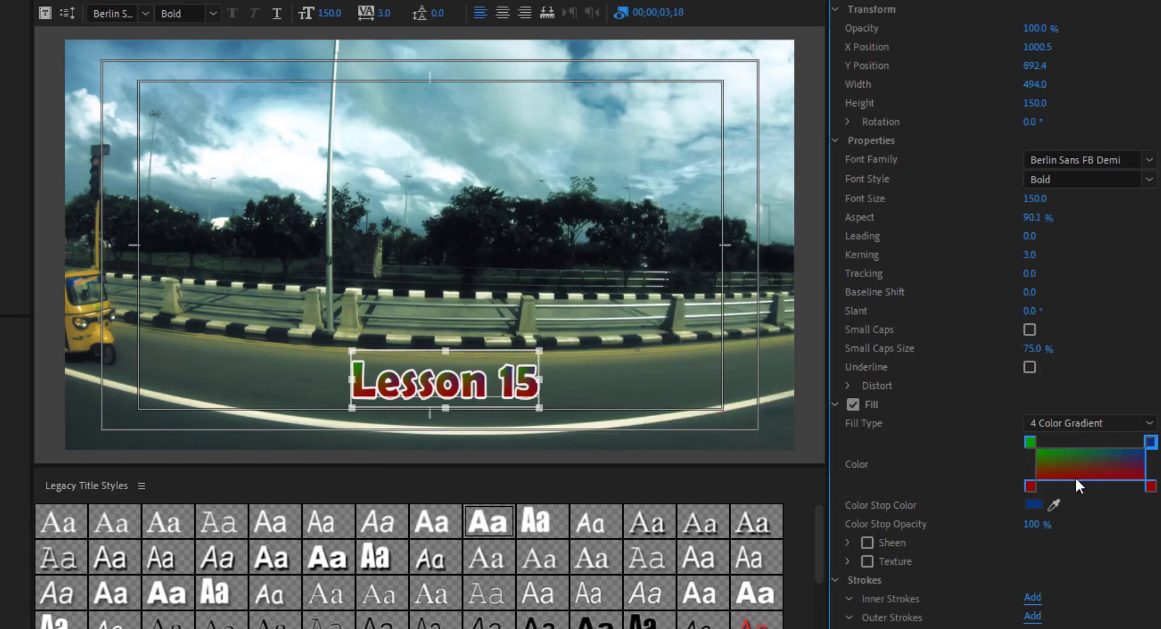
# Step: Recolour the gradient's lower-right colour stop yellow F6C20E
pyautogui.doubleClick(1150, 486)
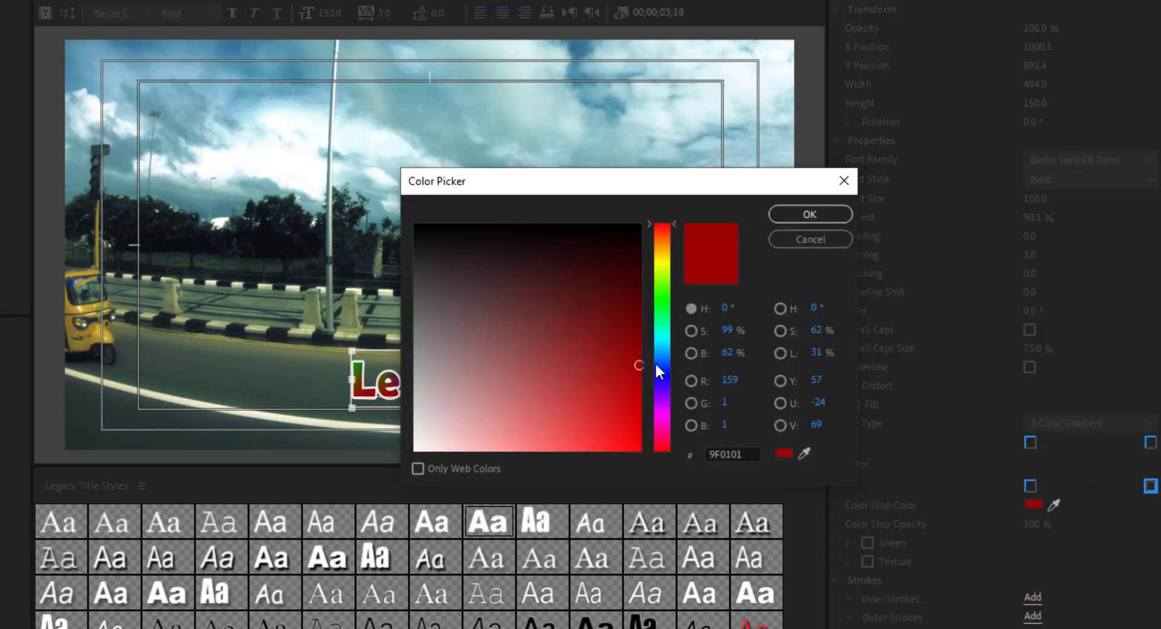
pyautogui.moveTo(659, 371); pyautogui.dragTo(670, 254)
pyautogui.click(628, 442)
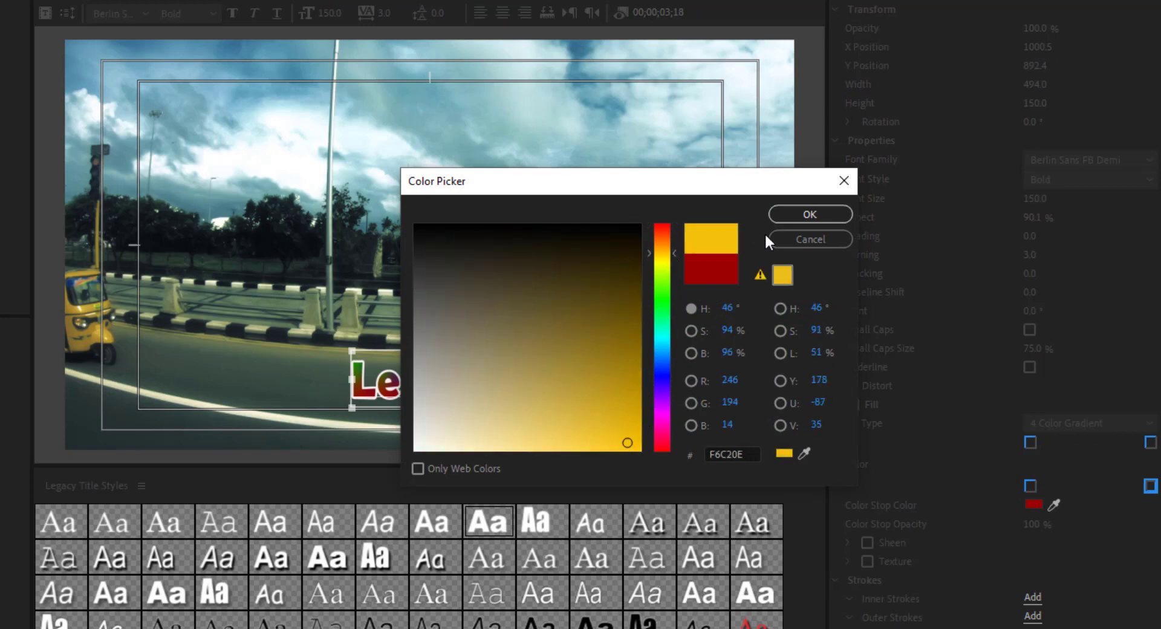
pyautogui.click(787, 212)
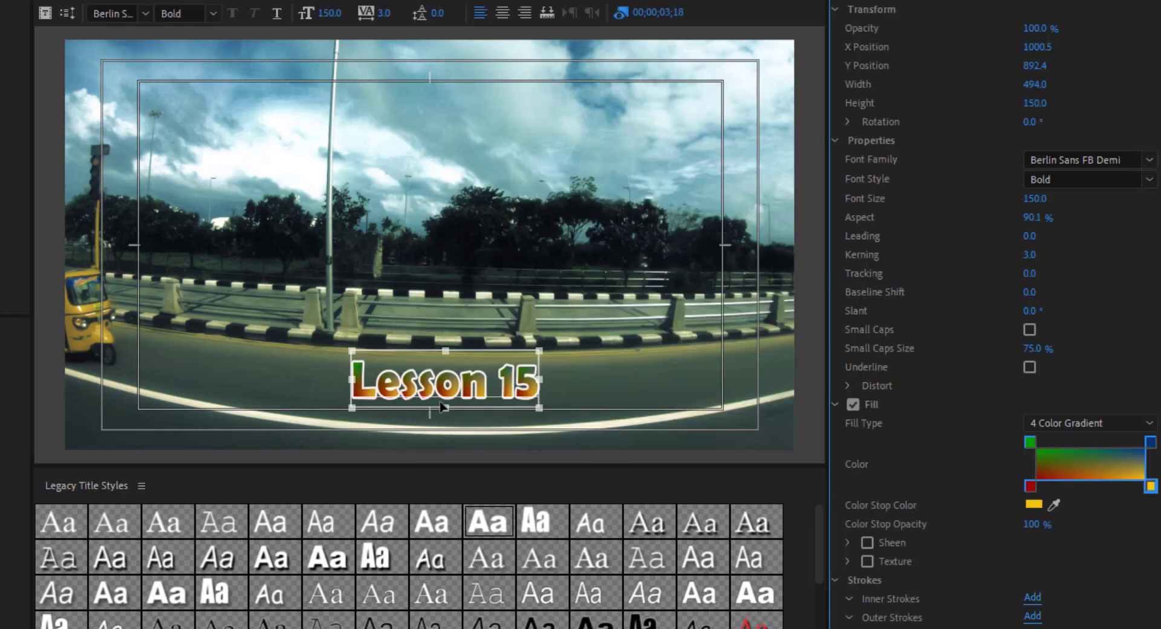
# Step: Switch the title's fill type back to Solid and nudge the text right to about X 1024, Y 890
pyautogui.click(1094, 419)
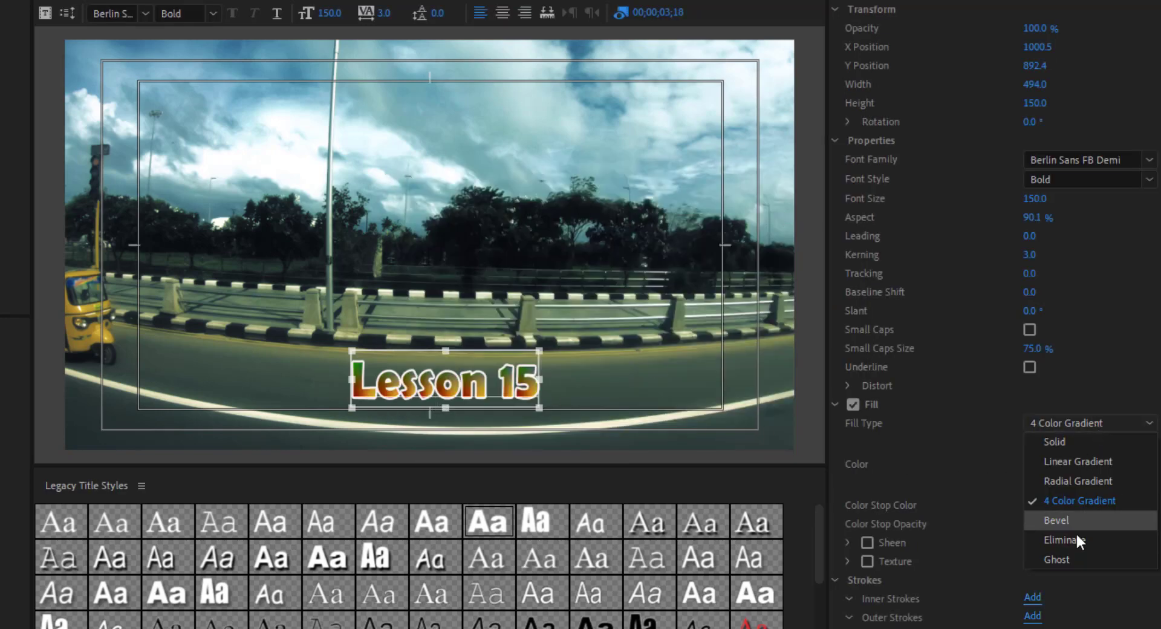
pyautogui.click(1053, 442)
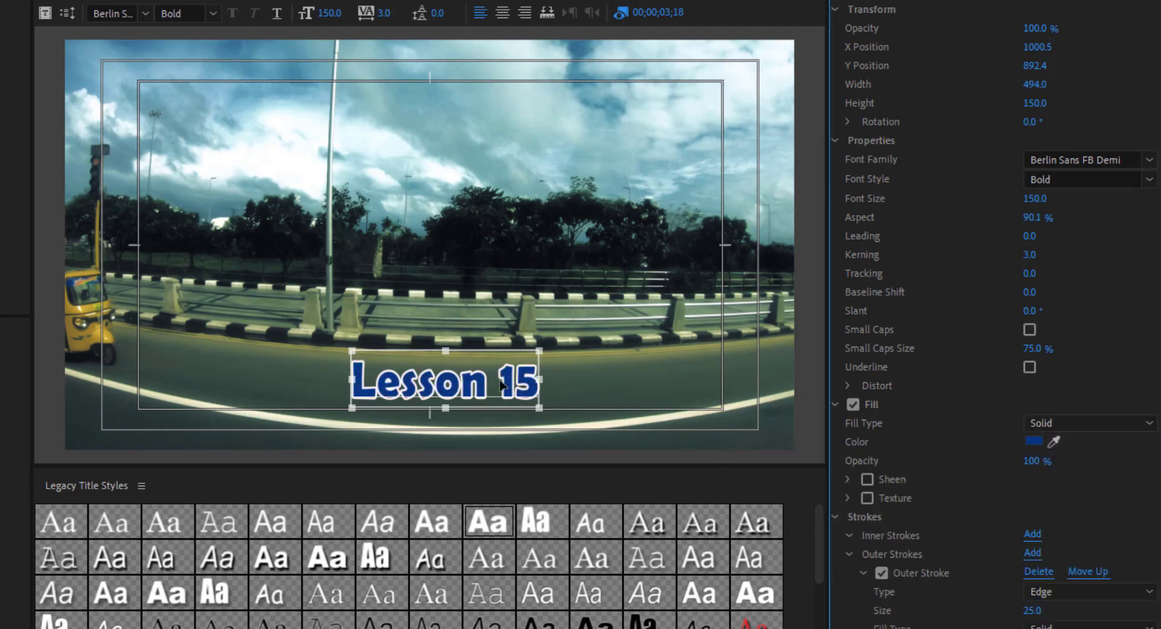
pyautogui.moveTo(501, 384); pyautogui.dragTo(510, 384)
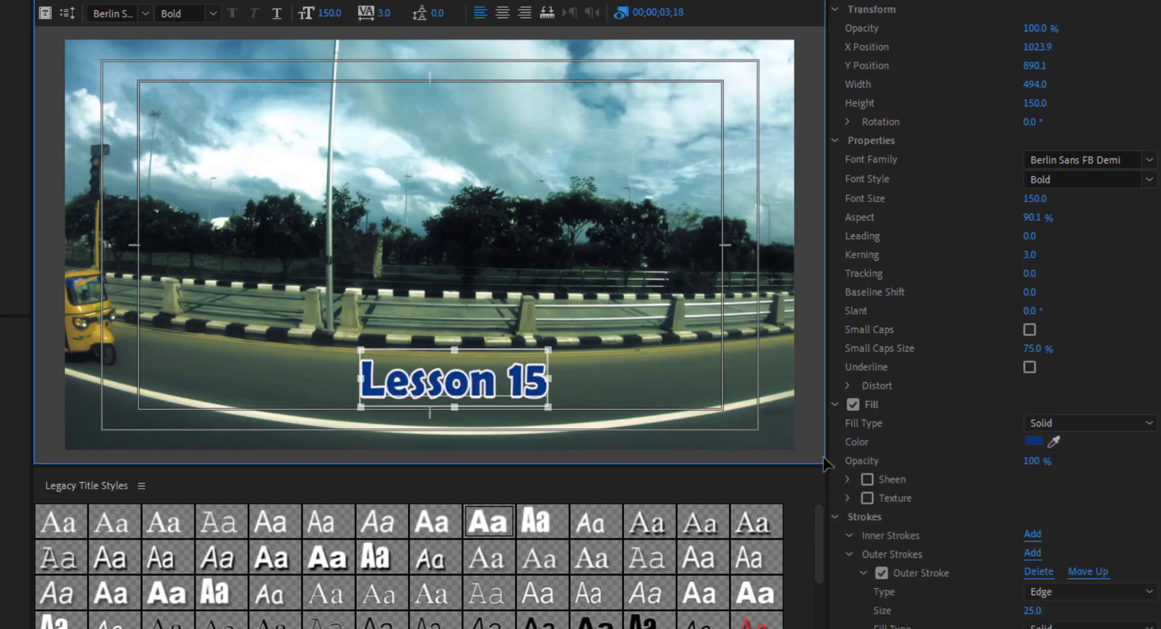
# Step: Sample a near-black fill colour for the title from the trees in the frame and shift the text to about X 1005, Y 888
pyautogui.click(1054, 442)
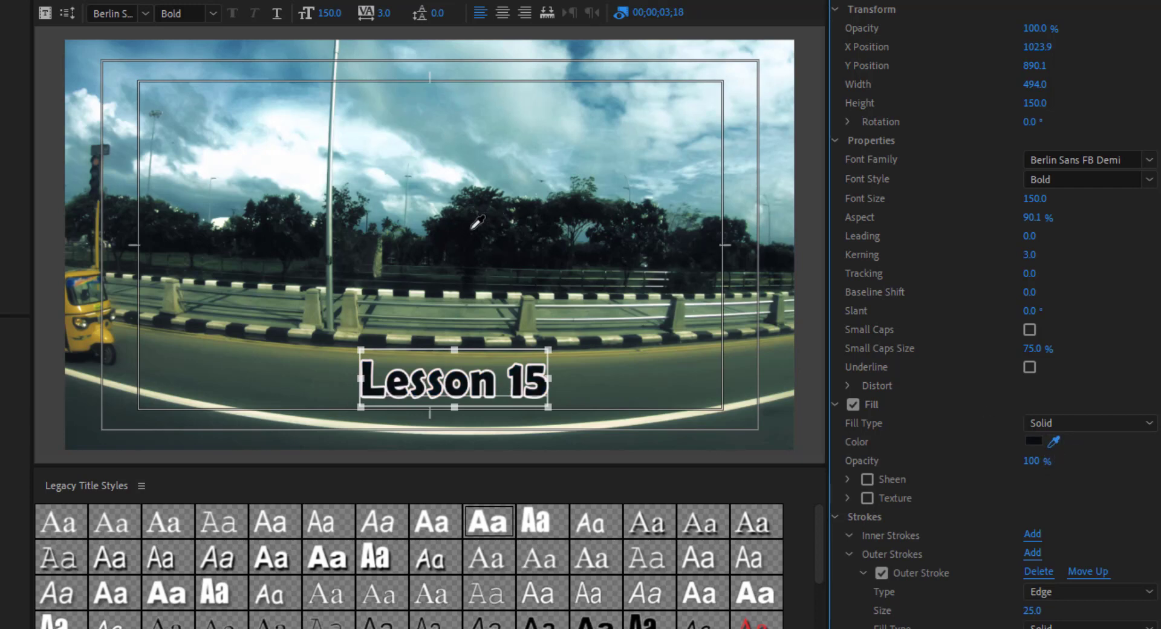
pyautogui.moveTo(469, 395)
pyautogui.mouseDown()
pyautogui.moveTo(458, 395)
pyautogui.moveTo(482, 387)
pyautogui.mouseUp()
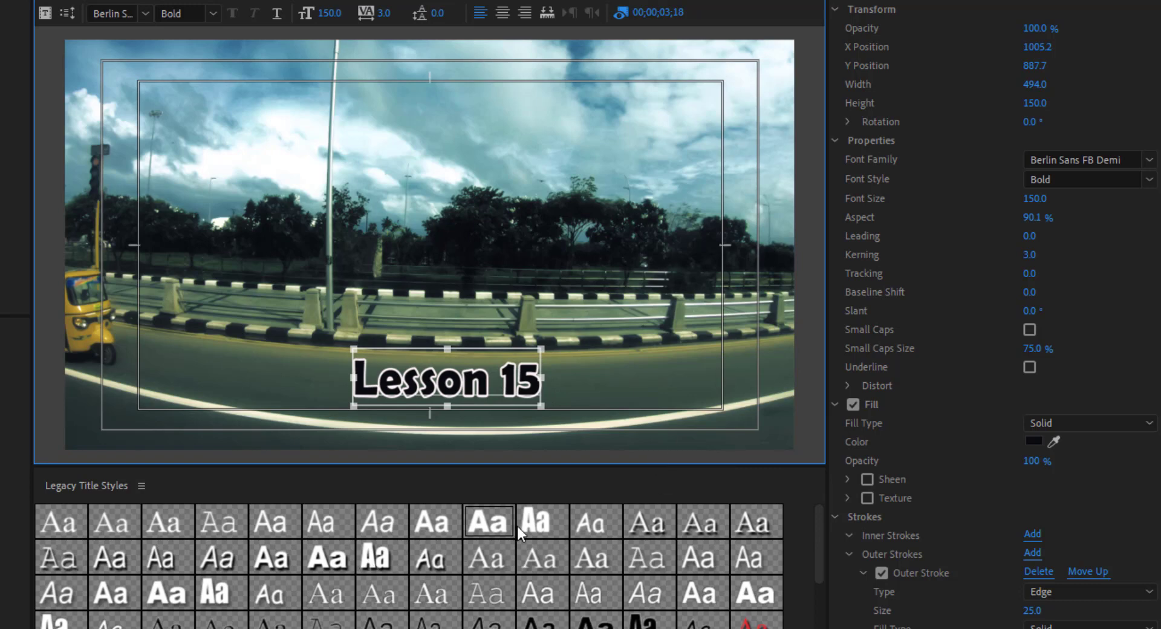
# Step: Apply the light-to-dark blue gradient title style in Arial Black and move the title to about X 991, Y 930
pyautogui.scroll(-2, 520, 537)
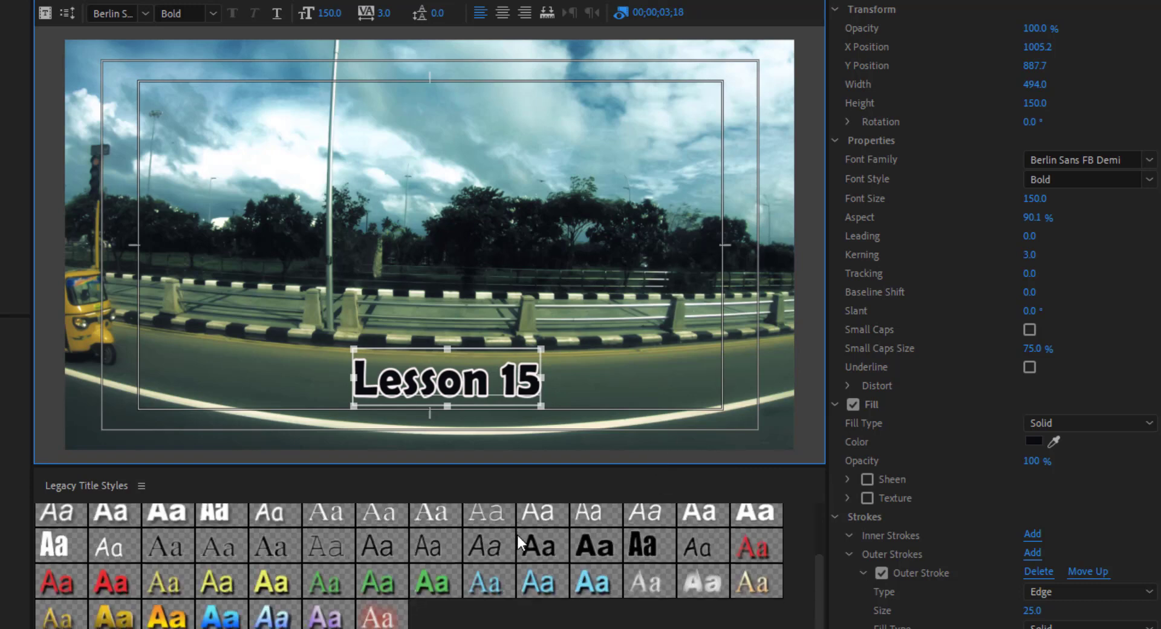
pyautogui.click(217, 619)
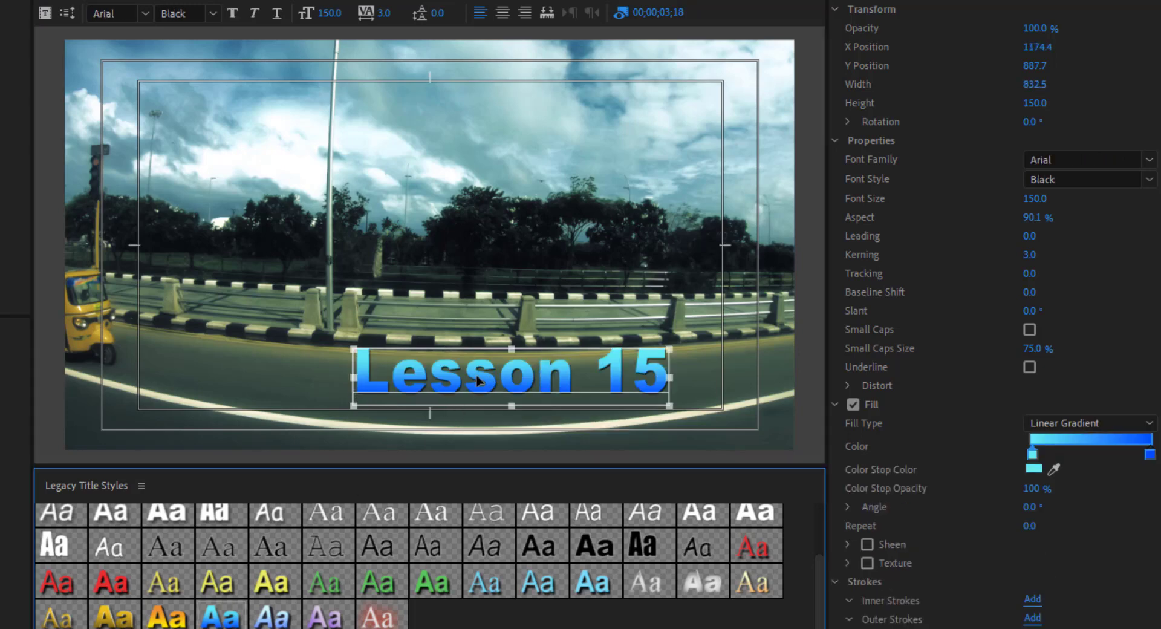
pyautogui.moveTo(478, 379); pyautogui.dragTo(420, 397)
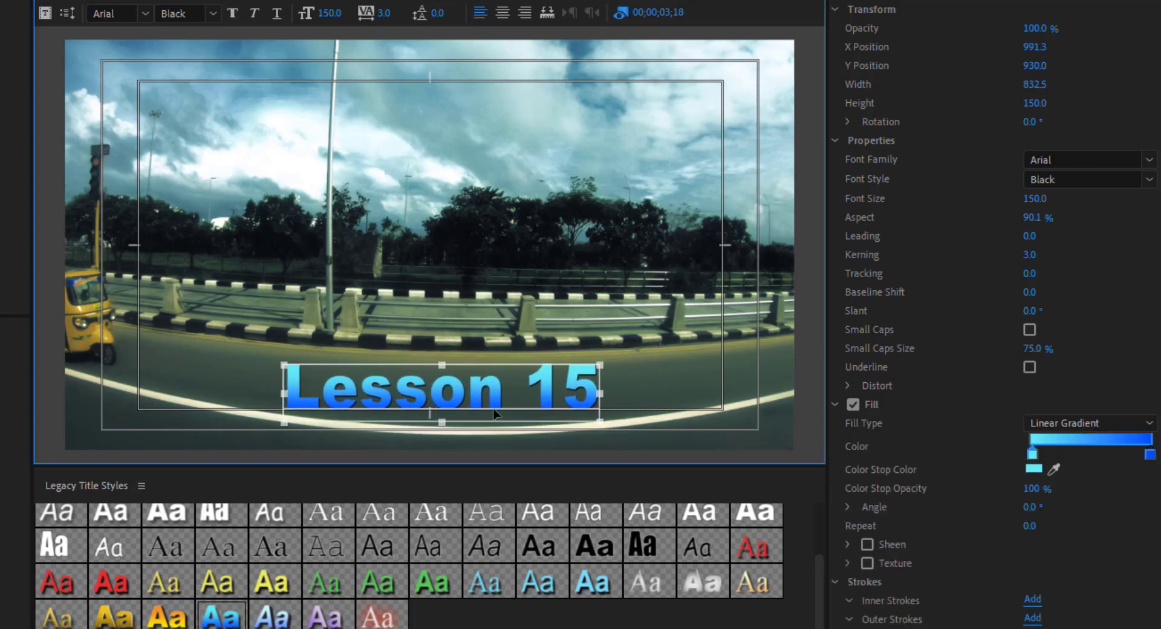
# Step: Recolour the title's drop shadow green
pyautogui.scroll(-5, 1156, 361)
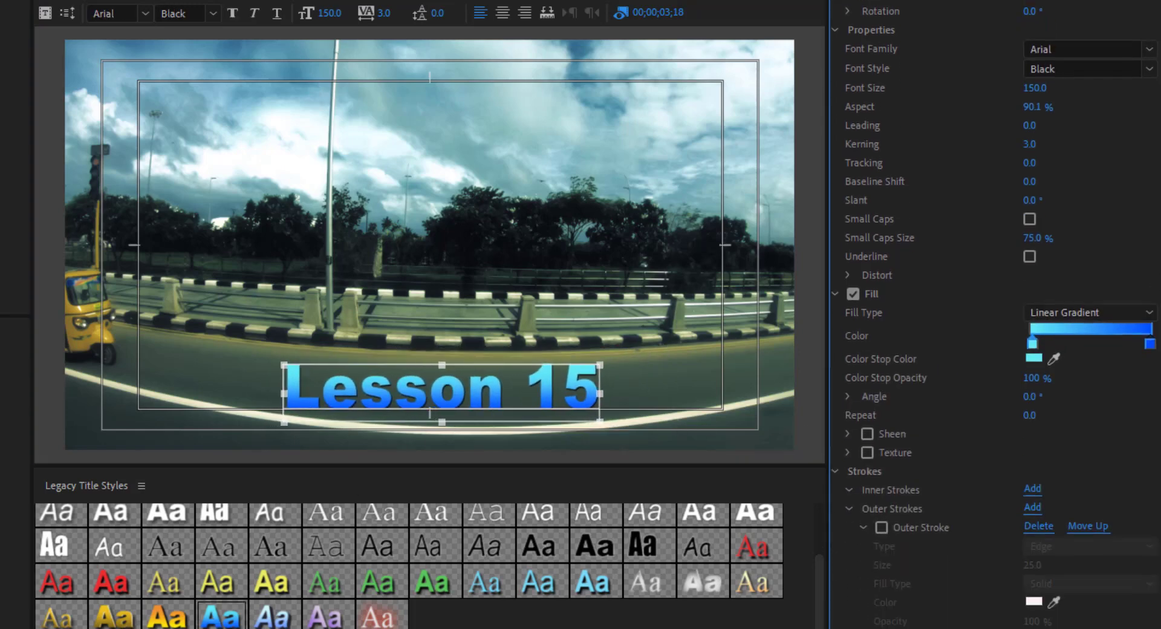
pyautogui.scroll(-4, 1122, 609)
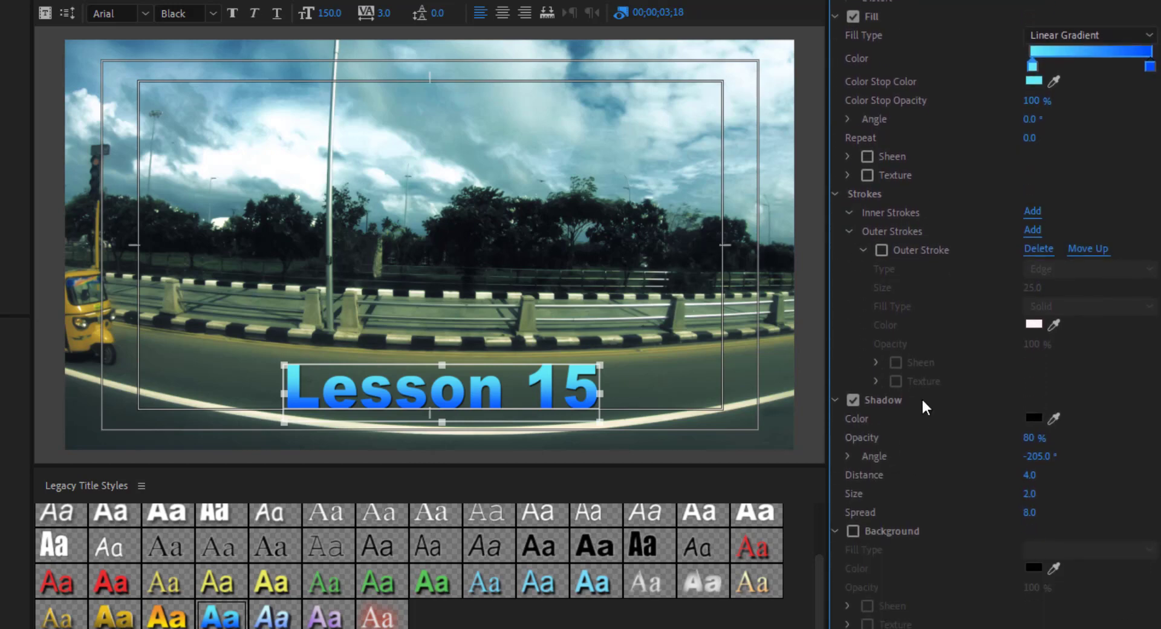
pyautogui.click(1028, 418)
pyautogui.click(662, 289)
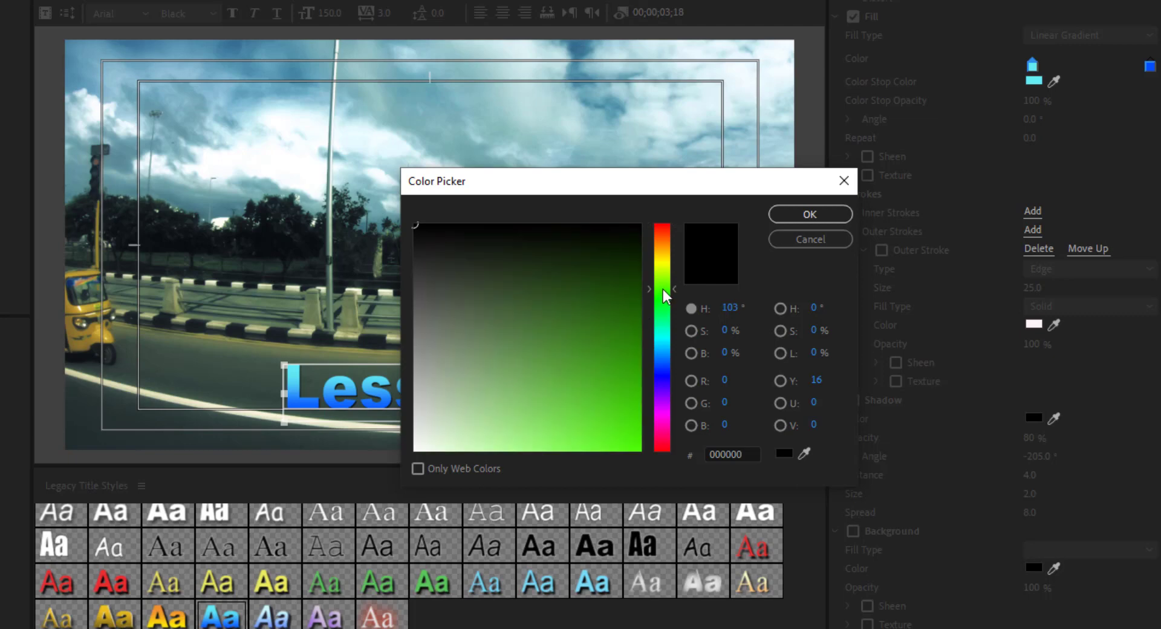
pyautogui.moveTo(629, 296); pyautogui.dragTo(640, 371)
pyautogui.click(792, 214)
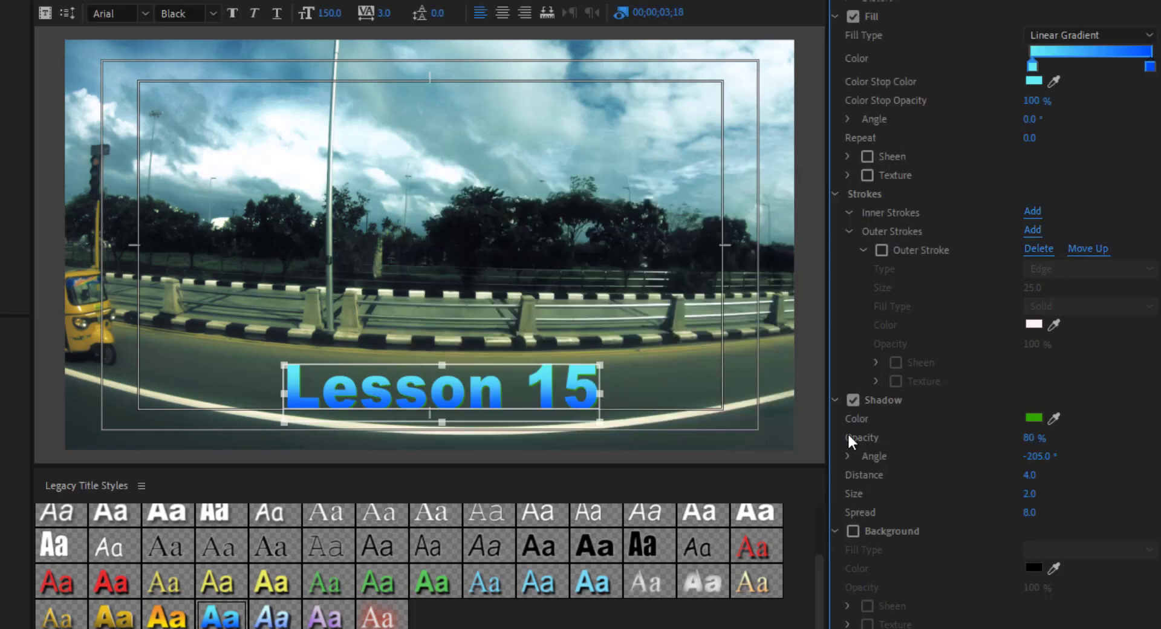
# Step: Set the title shadow's opacity to 100% and its distance to 11
pyautogui.moveTo(1023, 434); pyautogui.dragTo(1037, 460)
pyautogui.moveTo(1028, 475)
pyautogui.mouseDown()
pyautogui.moveTo(1055, 482)
pyautogui.moveTo(1032, 485)
pyautogui.mouseUp()
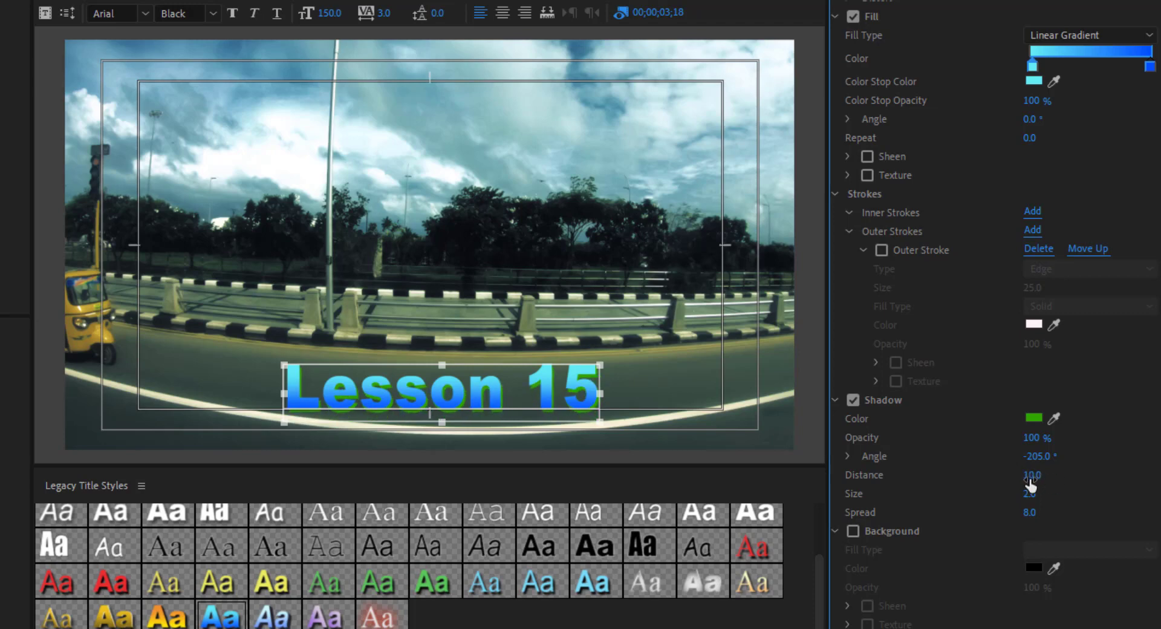
# Step: Turn off the title's shadow and shift the text slightly to the right
pyautogui.click(850, 398)
pyautogui.moveTo(530, 399); pyautogui.dragTo(543, 397)
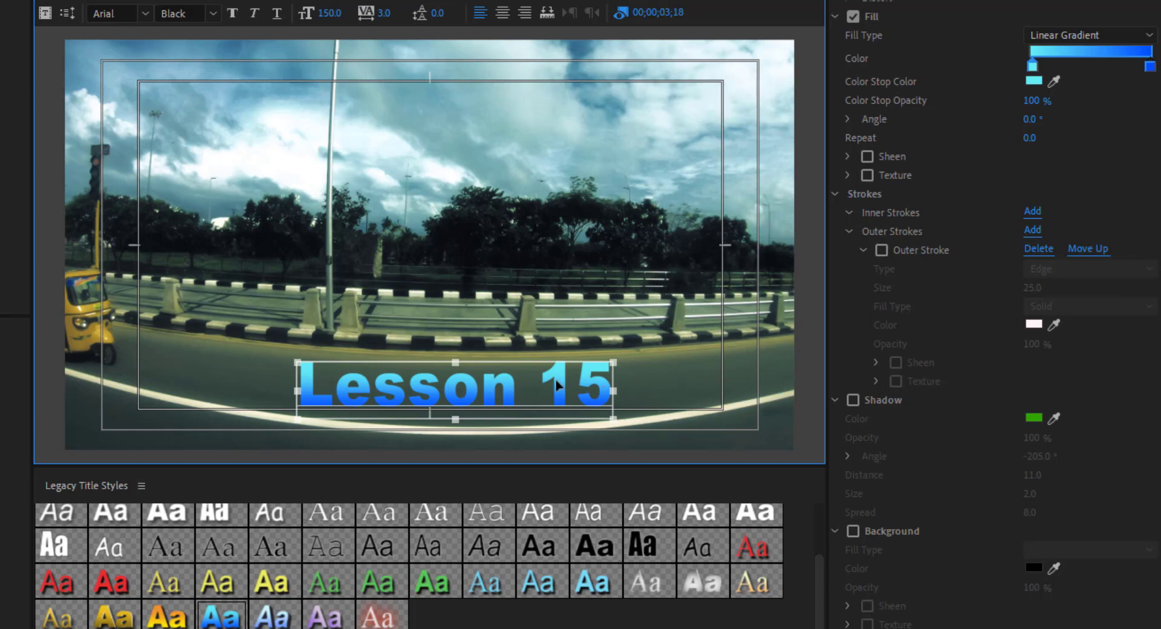
pyautogui.moveTo(555, 380); pyautogui.dragTo(547, 380)
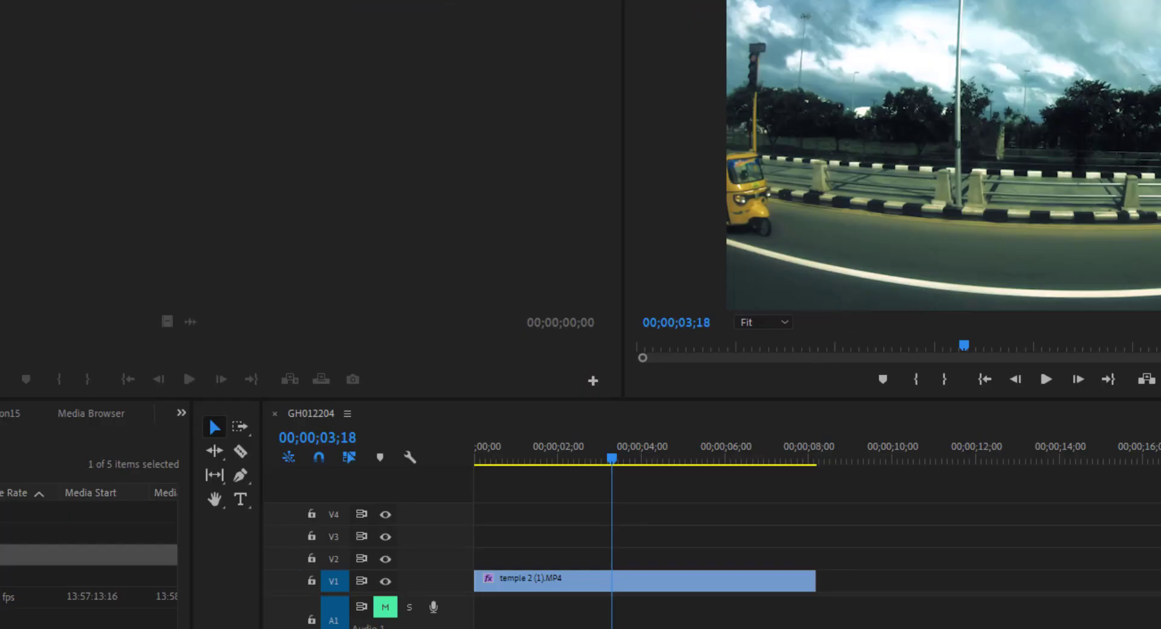
# Step: Place Title 01 from the lesson15 project's images bin on track V2, starting at about 1.5 seconds above the temple clip
pyautogui.click(181, 413)
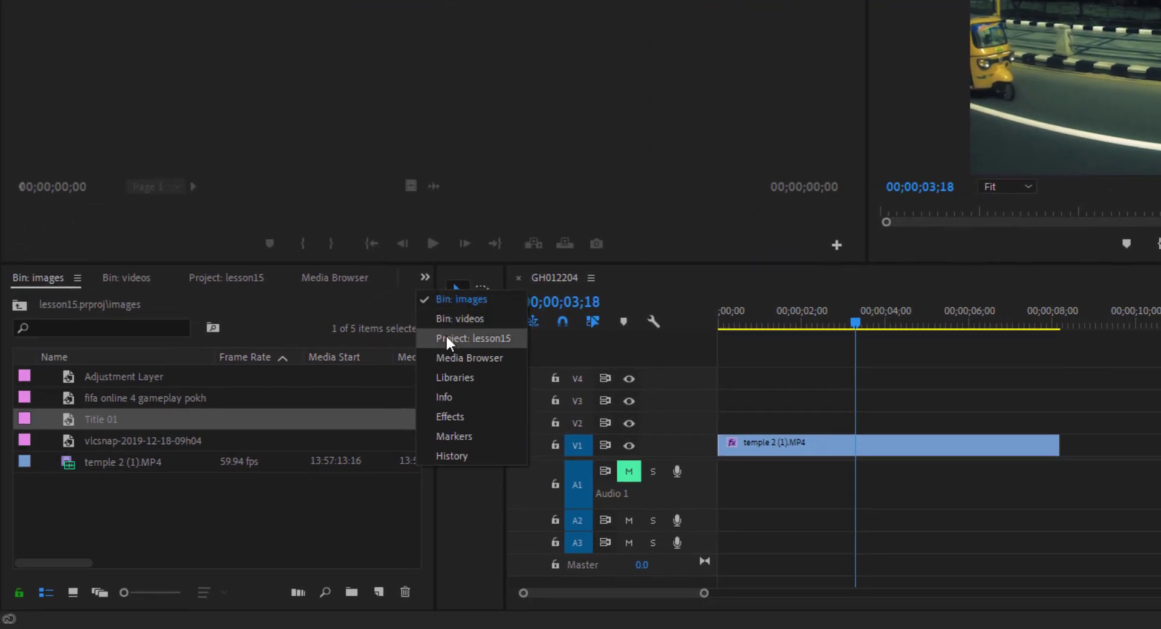
pyautogui.click(447, 338)
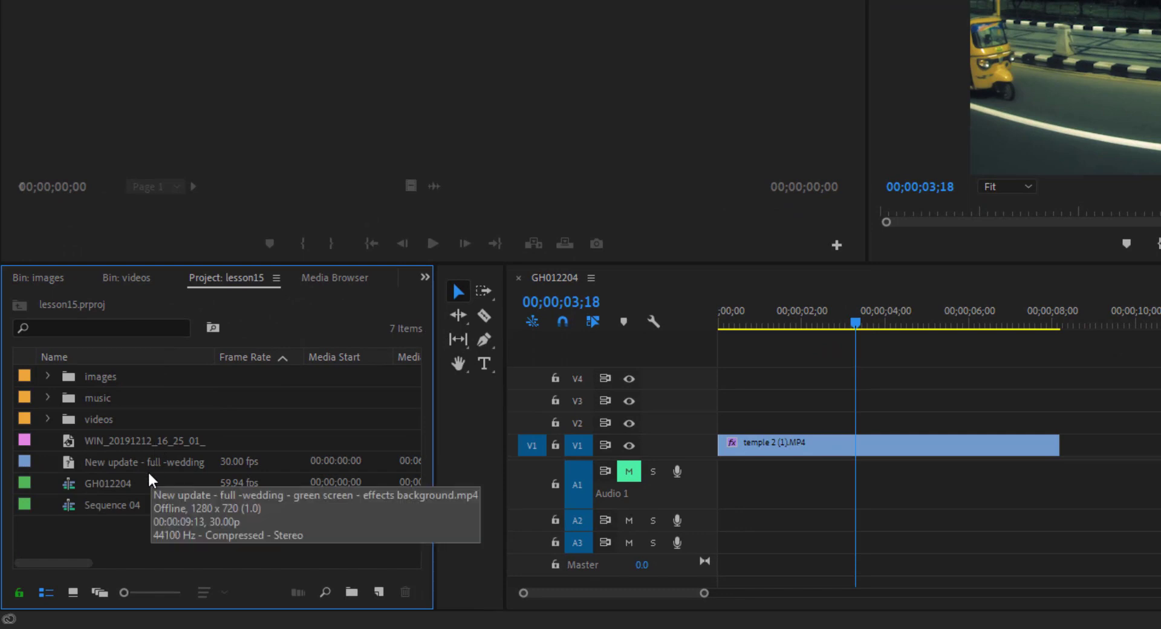
pyautogui.click(48, 376)
pyautogui.click(121, 449)
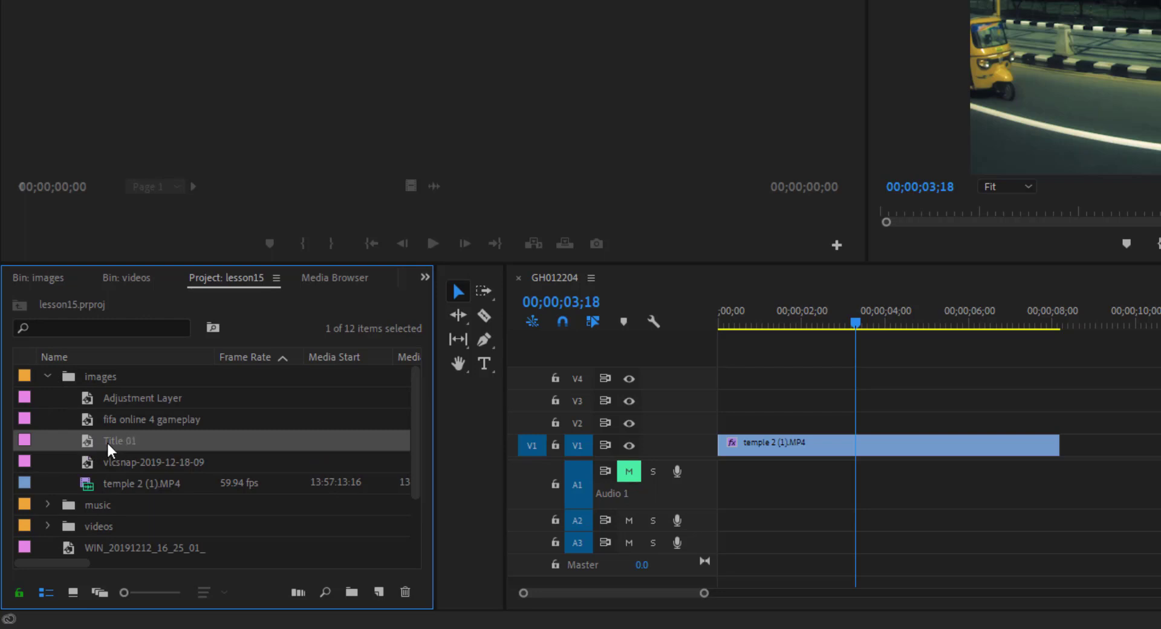
pyautogui.moveTo(102, 446); pyautogui.dragTo(773, 424)
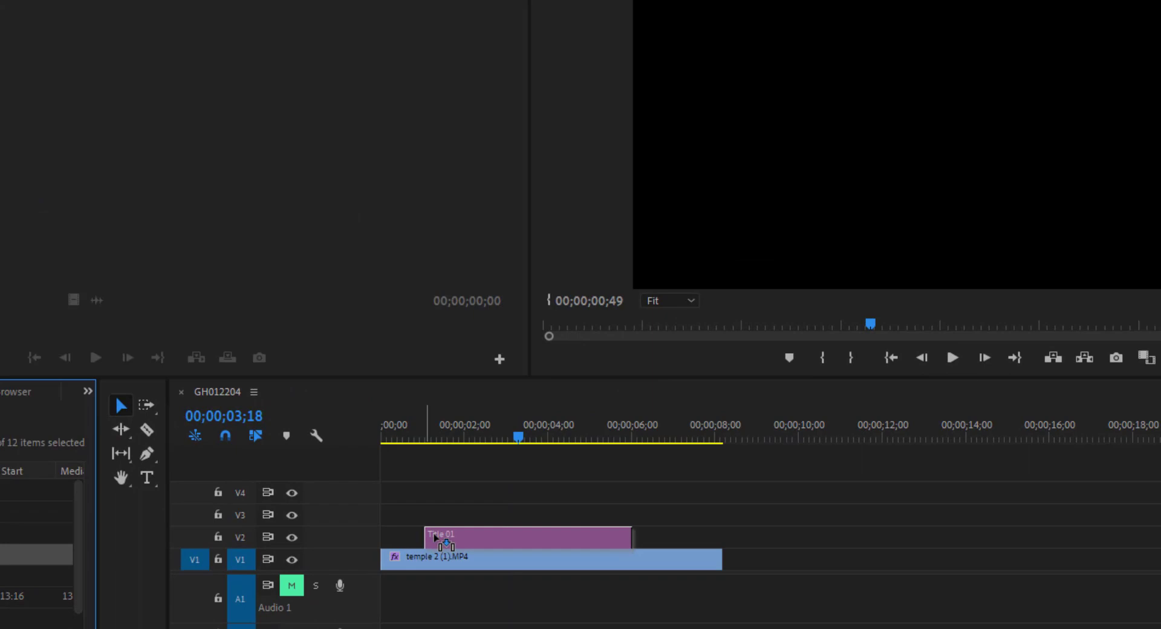
pyautogui.moveTo(434, 536); pyautogui.dragTo(455, 537)
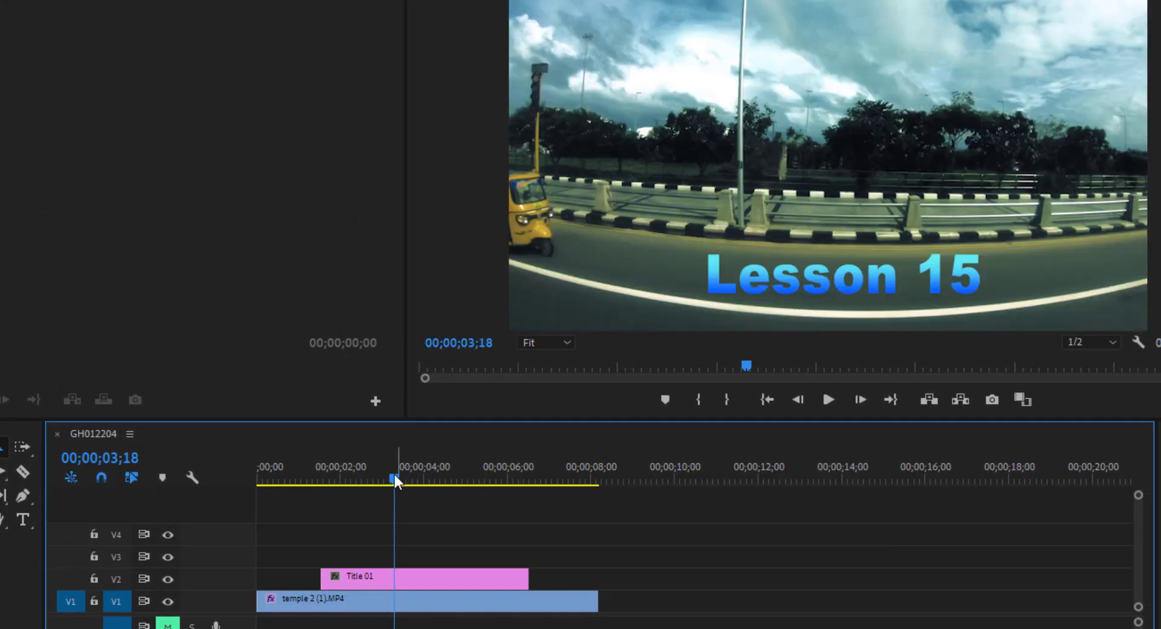
# Step: Play the sequence from about 00;00;01;22 to preview the title over the video
pyautogui.moveTo(394, 478); pyautogui.dragTo(314, 483)
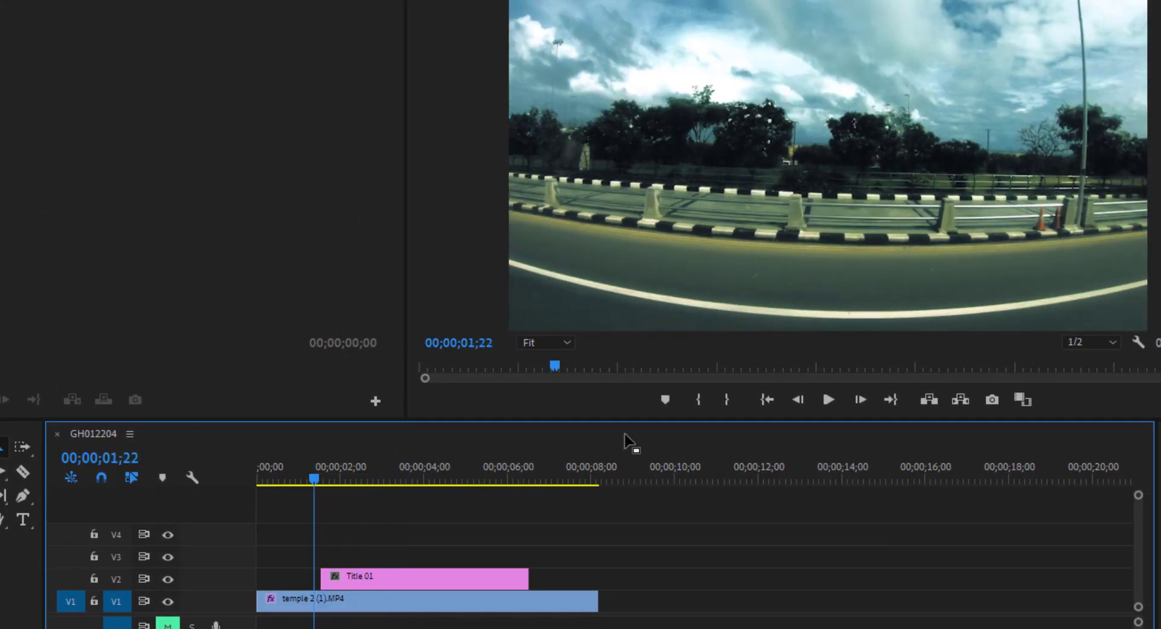
pyautogui.click(836, 402)
pyautogui.click(836, 402)
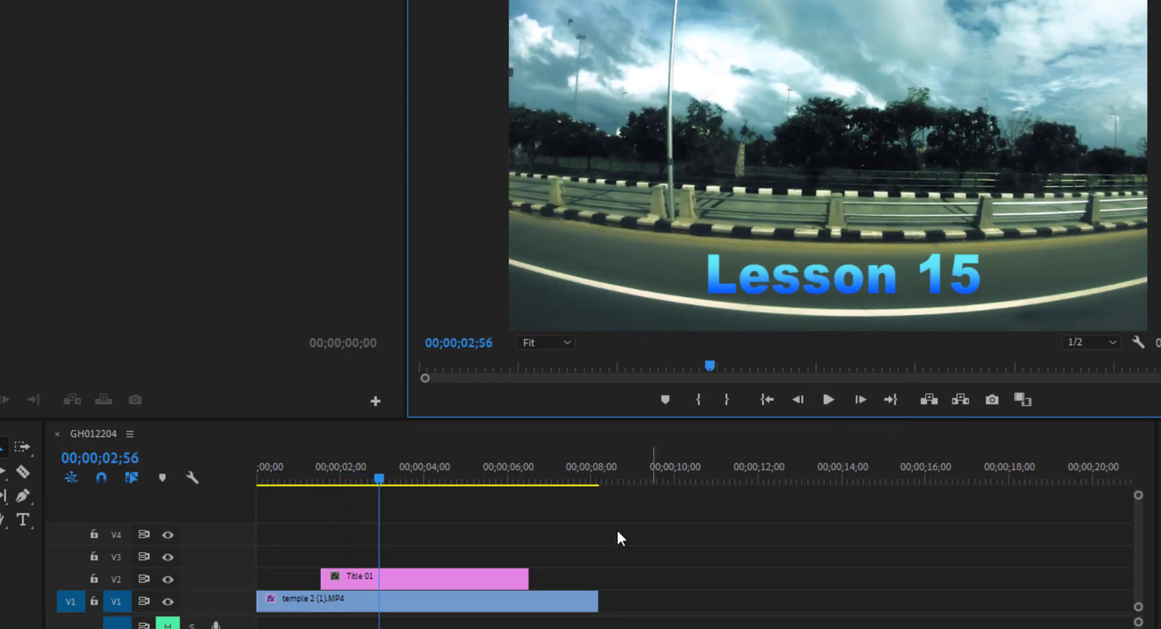
# Step: Extend the end of the Title 01 clip to just under 7 seconds and return the playhead to 00;00;01;54
pyautogui.click(502, 580)
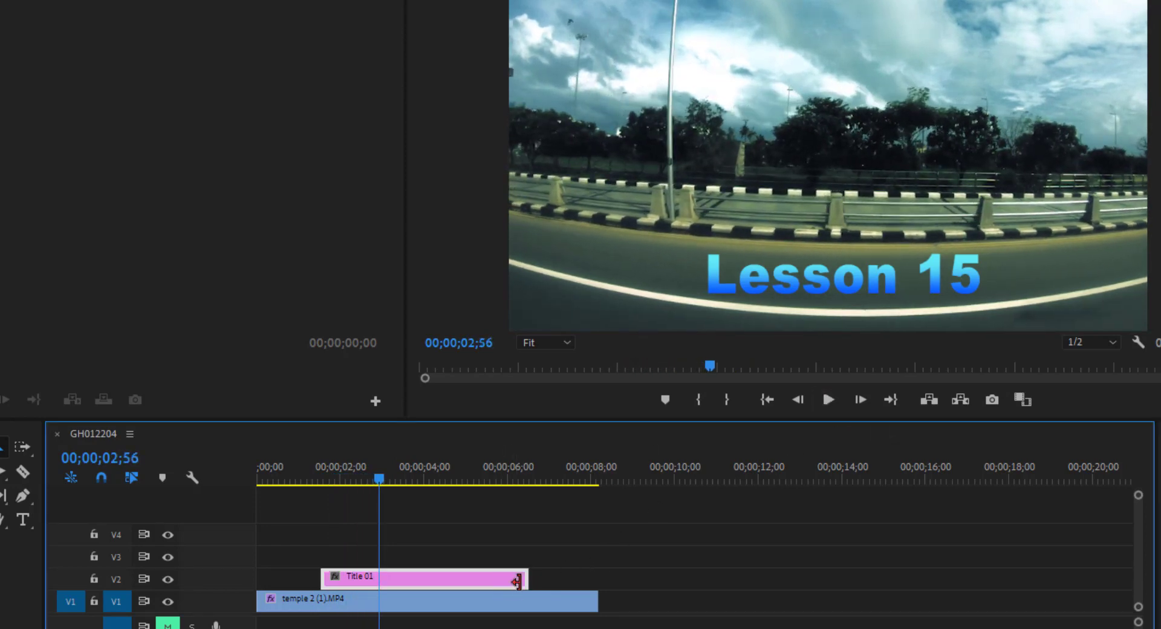
pyautogui.moveTo(518, 580); pyautogui.dragTo(545, 577)
pyautogui.moveTo(379, 480); pyautogui.dragTo(335, 479)
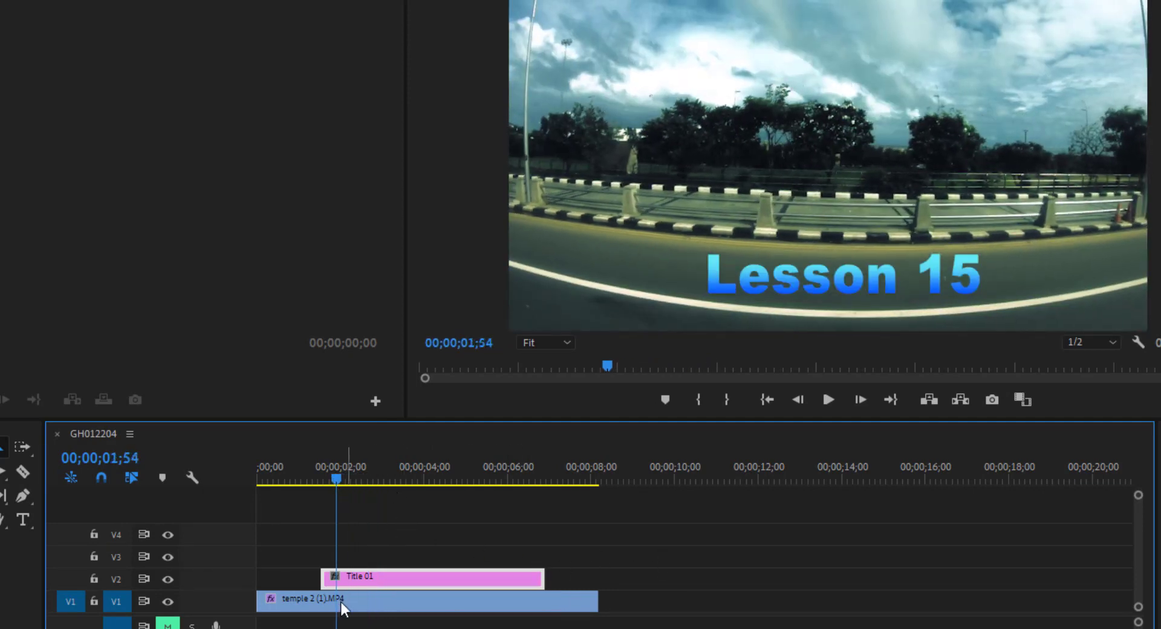
# Step: Show the Slide group of video transitions in the effects library
pyautogui.click(46, 410)
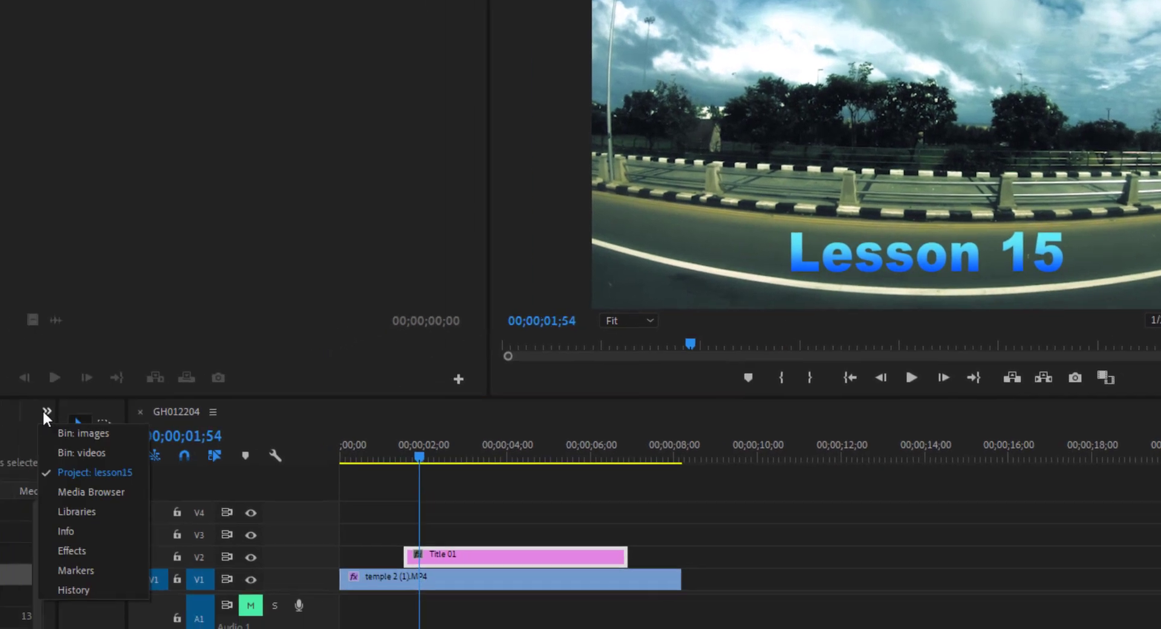
pyautogui.click(446, 453)
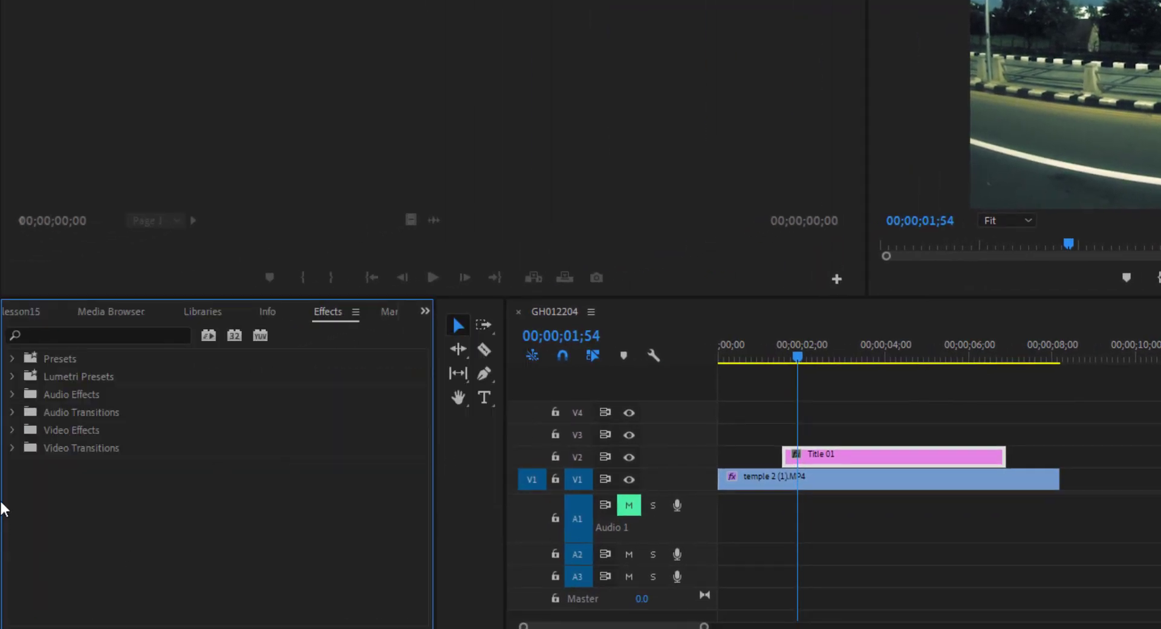
pyautogui.click(13, 448)
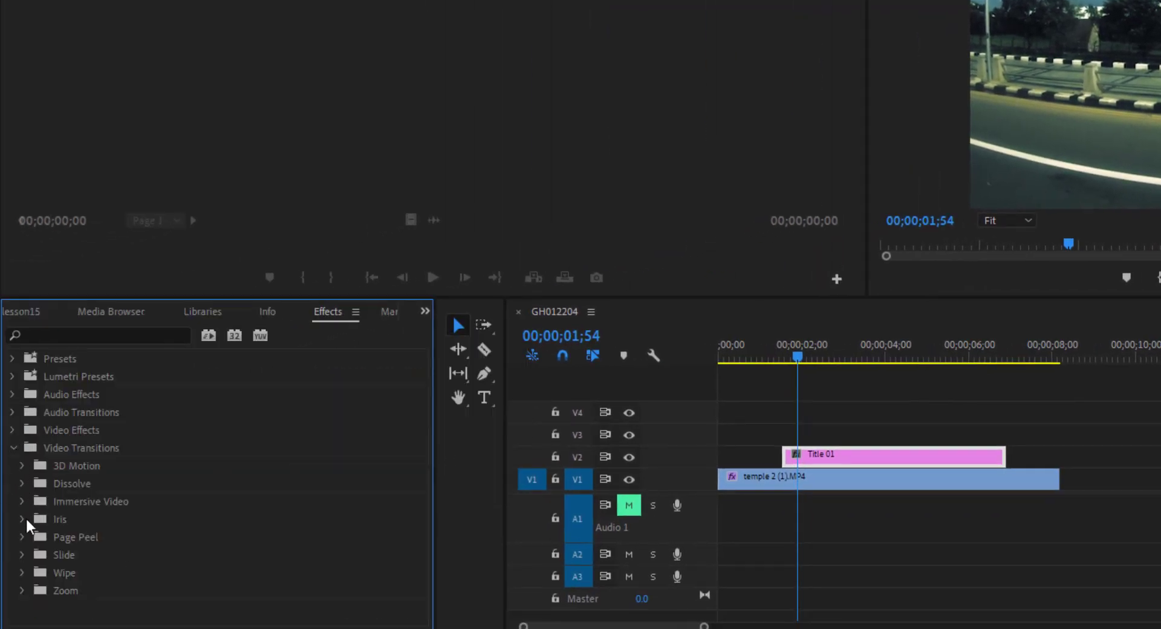
pyautogui.click(22, 555)
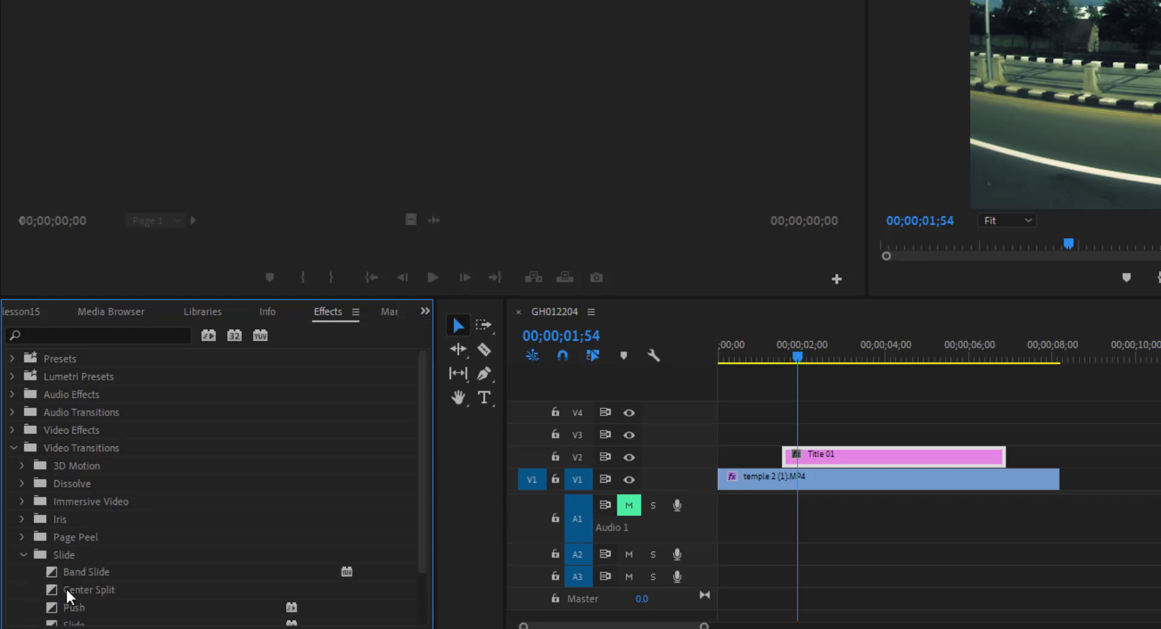
# Step: Apply the Band Slide transition to the start of the Title 01 clip and play it back from 00;00;01;35
pyautogui.click(78, 572)
pyautogui.moveTo(770, 480); pyautogui.dragTo(792, 456)
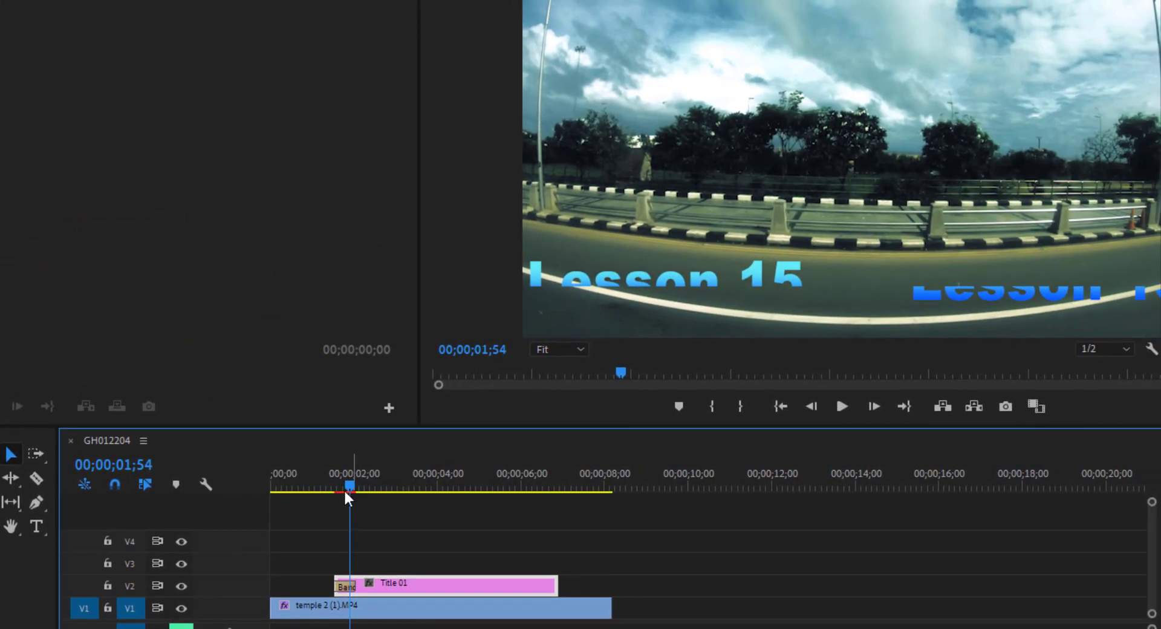
pyautogui.moveTo(344, 494); pyautogui.dragTo(336, 488)
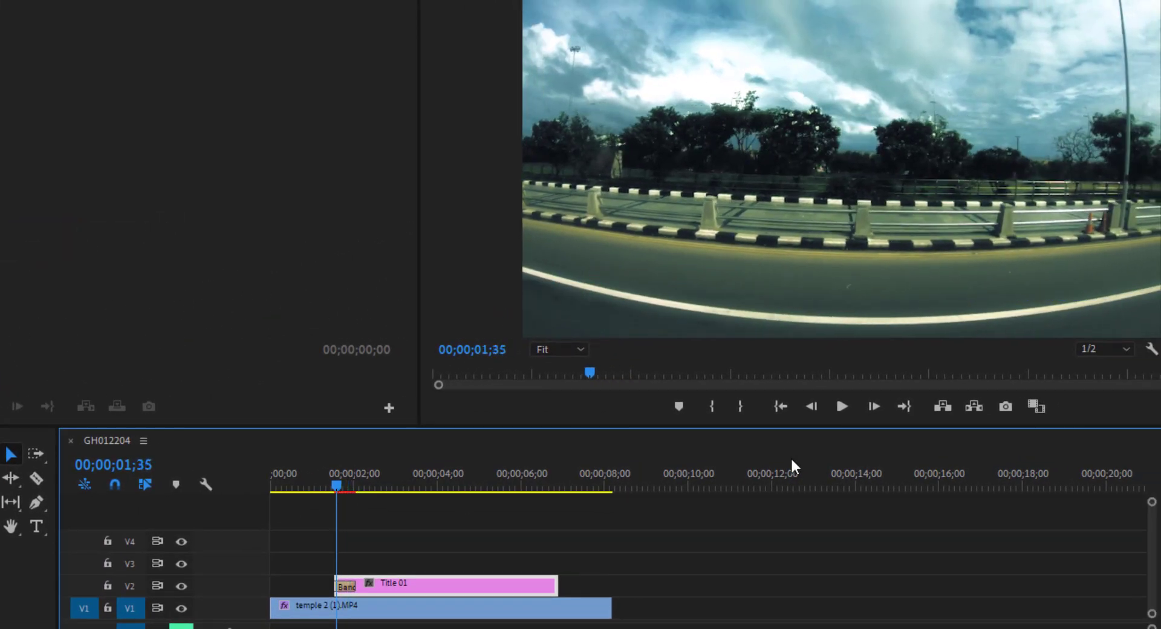
pyautogui.click(843, 406)
pyautogui.click(843, 406)
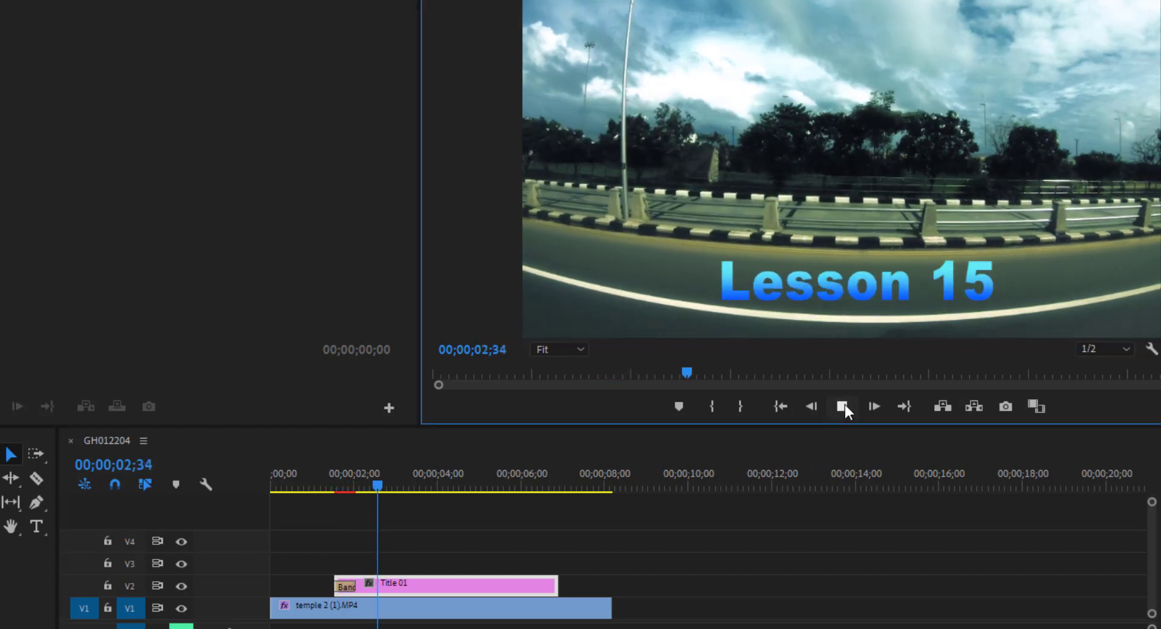
pyautogui.click(843, 406)
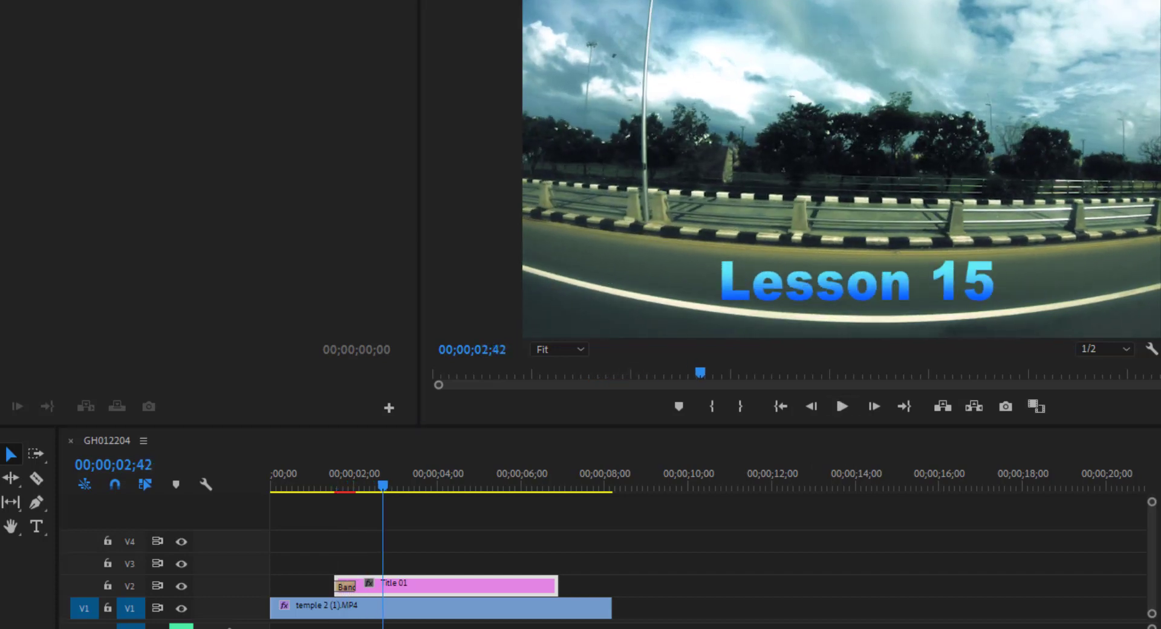
# Step: Replace the transition at the start of the Title 01 clip with Slide and play it back
pyautogui.moveTo(326, 627); pyautogui.dragTo(349, 587)
pyautogui.moveTo(379, 484); pyautogui.dragTo(342, 487)
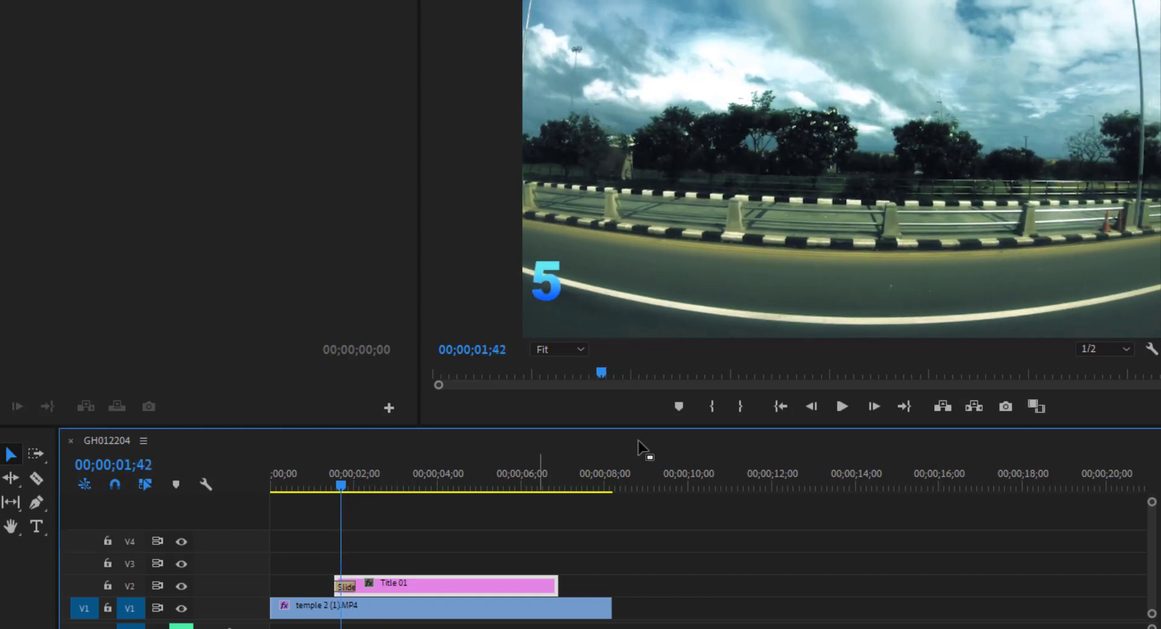
pyautogui.click(838, 412)
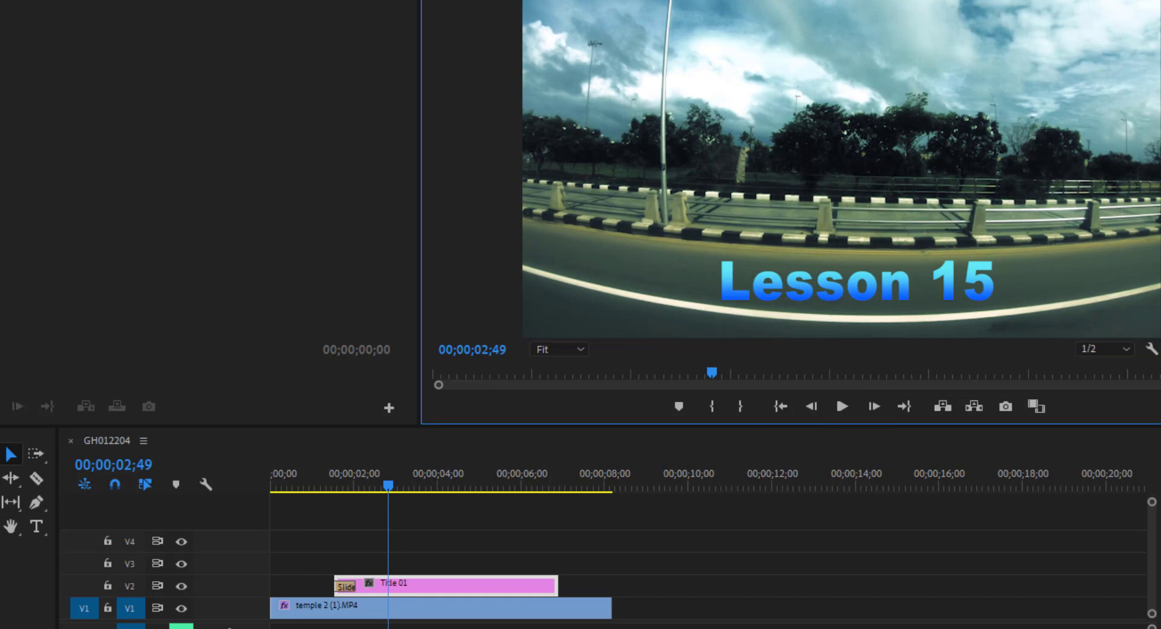
# Step: Add a Push transition to the end of the Title 01 clip, preview it, and move the playhead back to 00;00;04;35
pyautogui.click(536, 487)
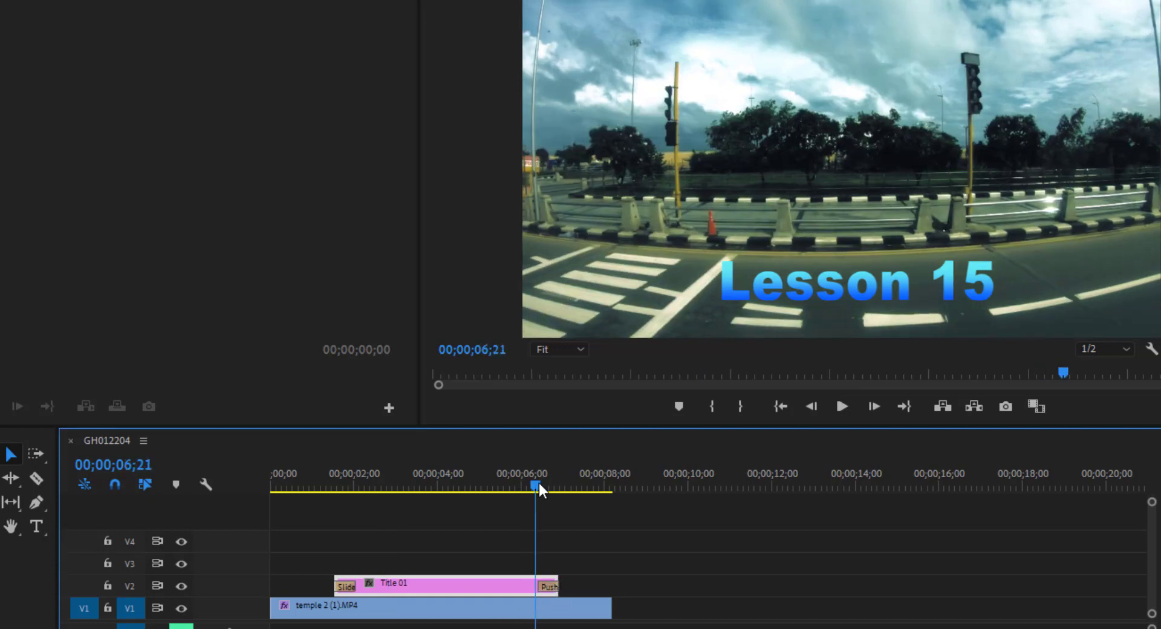
pyautogui.click(845, 410)
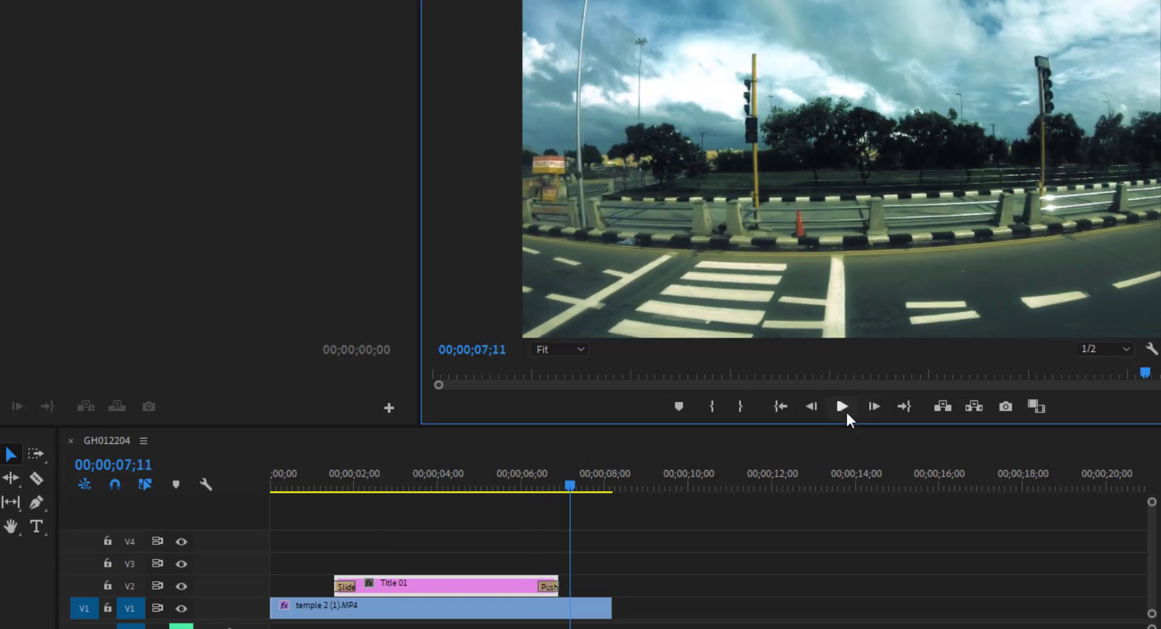
pyautogui.click(549, 487)
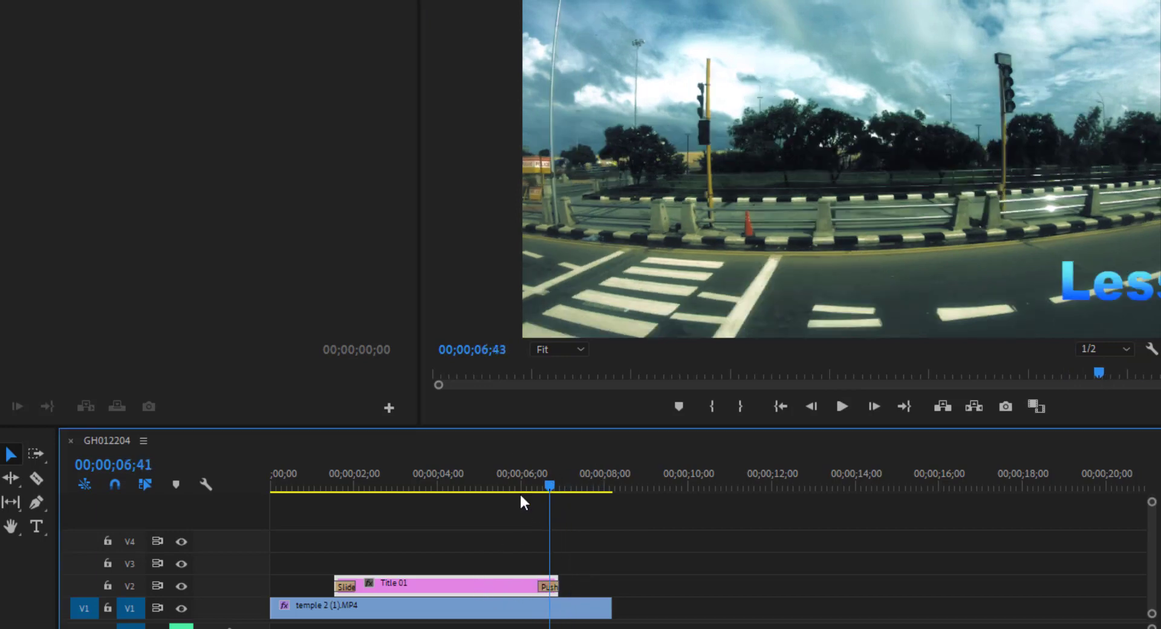
pyautogui.moveTo(521, 495); pyautogui.dragTo(464, 500)
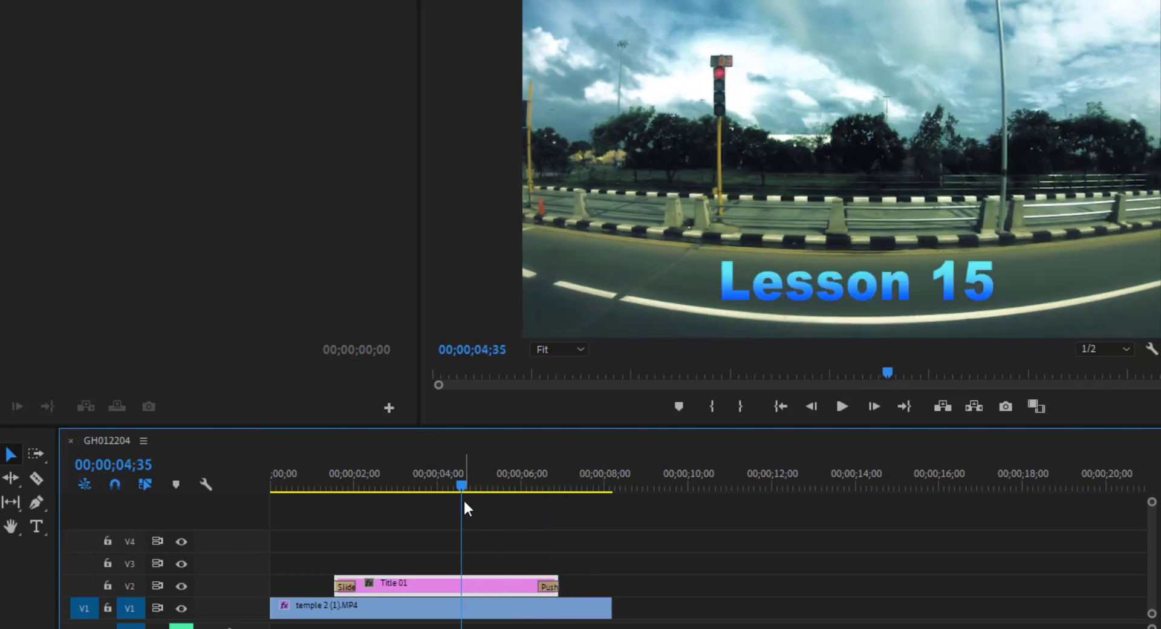
# Step: Clear the Title 01 clip from track V2 and move the playhead to 00;00;01;53
pyautogui.rightClick(413, 583)
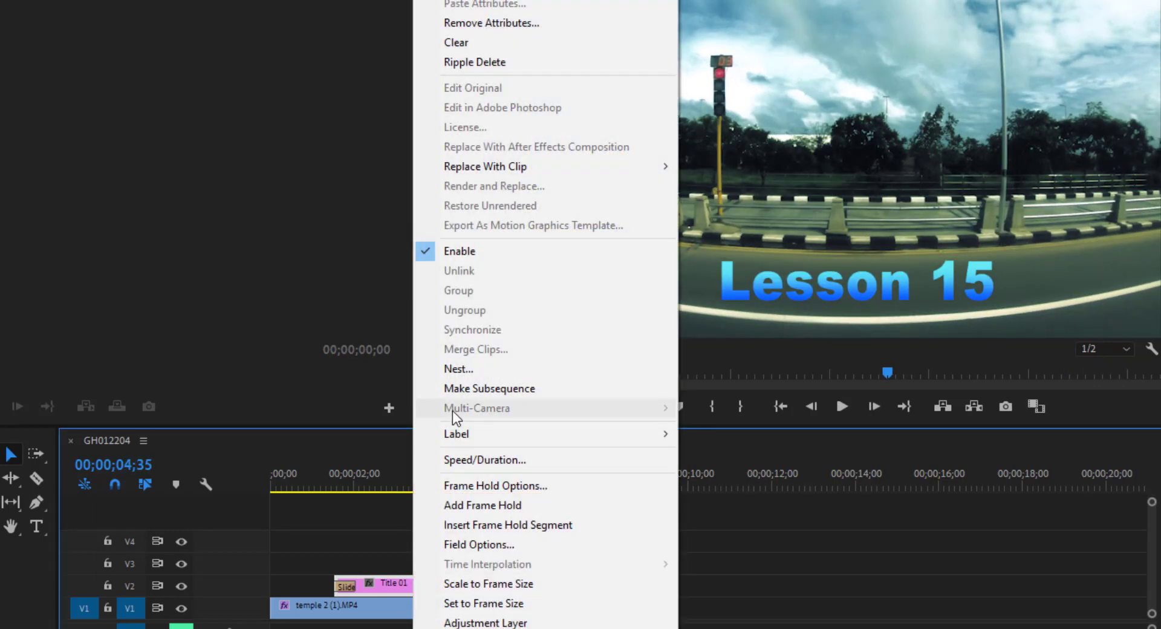
pyautogui.click(476, 43)
pyautogui.moveTo(455, 486); pyautogui.dragTo(351, 491)
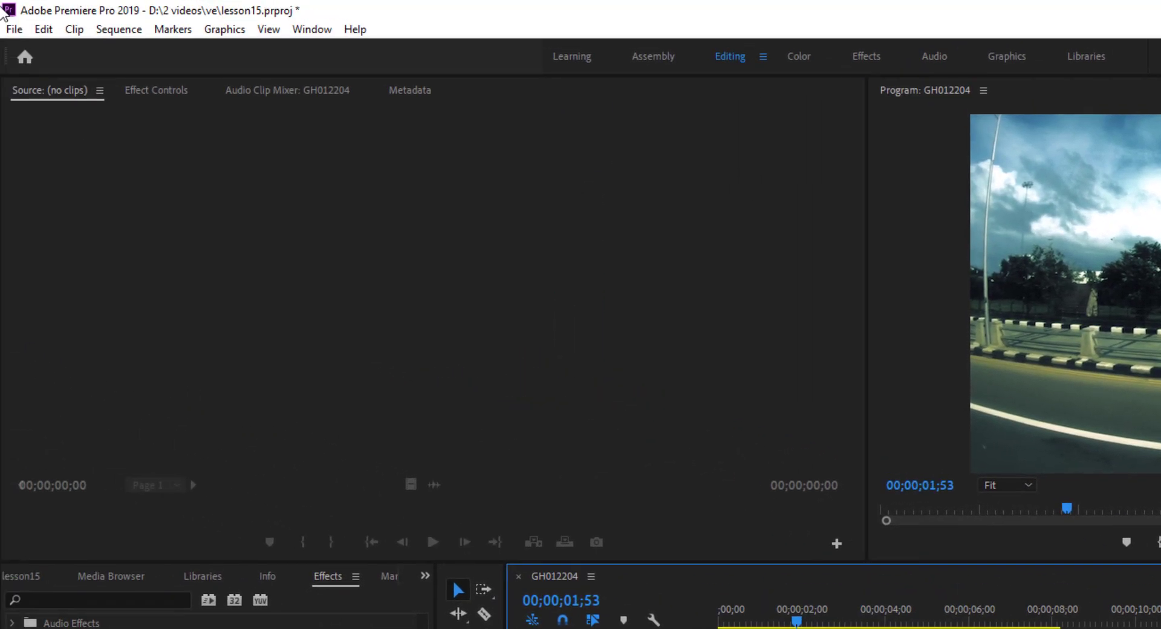
# Step: Create a new legacy title named Title 02 with the default video settings and widen the title canvas area
pyautogui.click(16, 30)
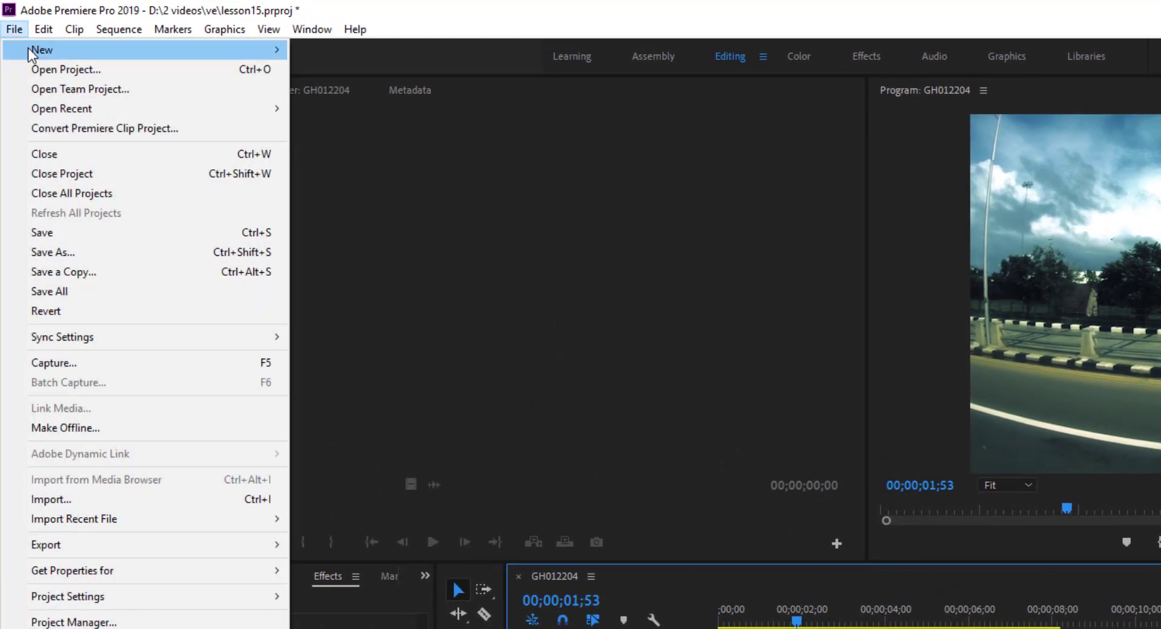
pyautogui.moveTo(264, 49)
pyautogui.click(357, 247)
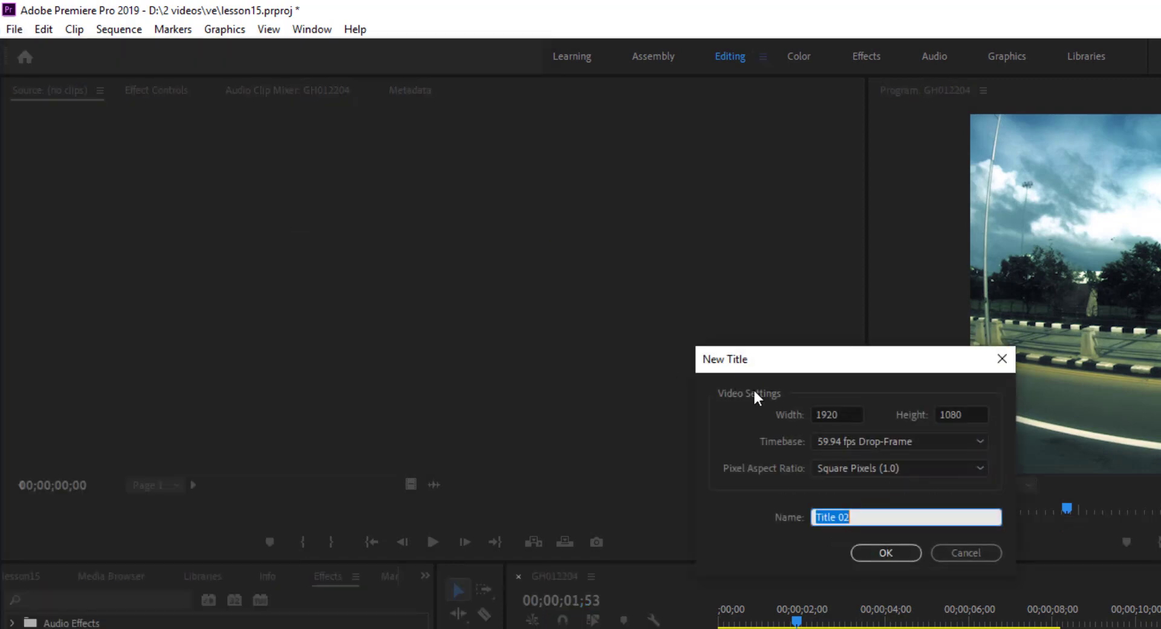
pyautogui.click(865, 553)
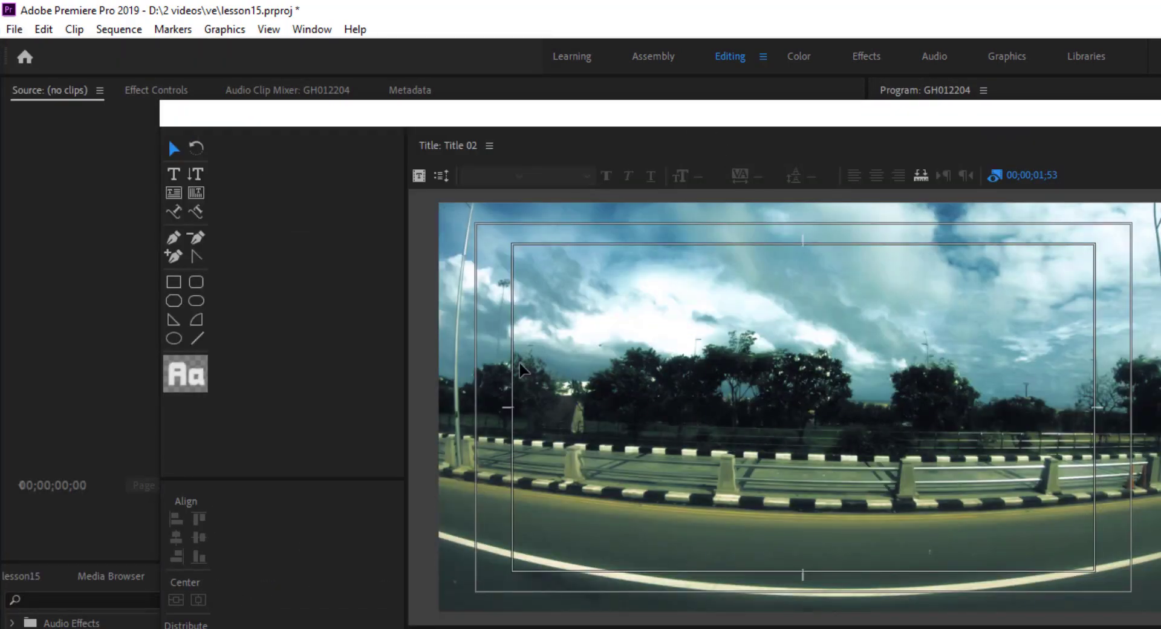
pyautogui.moveTo(405, 392); pyautogui.dragTo(244, 392)
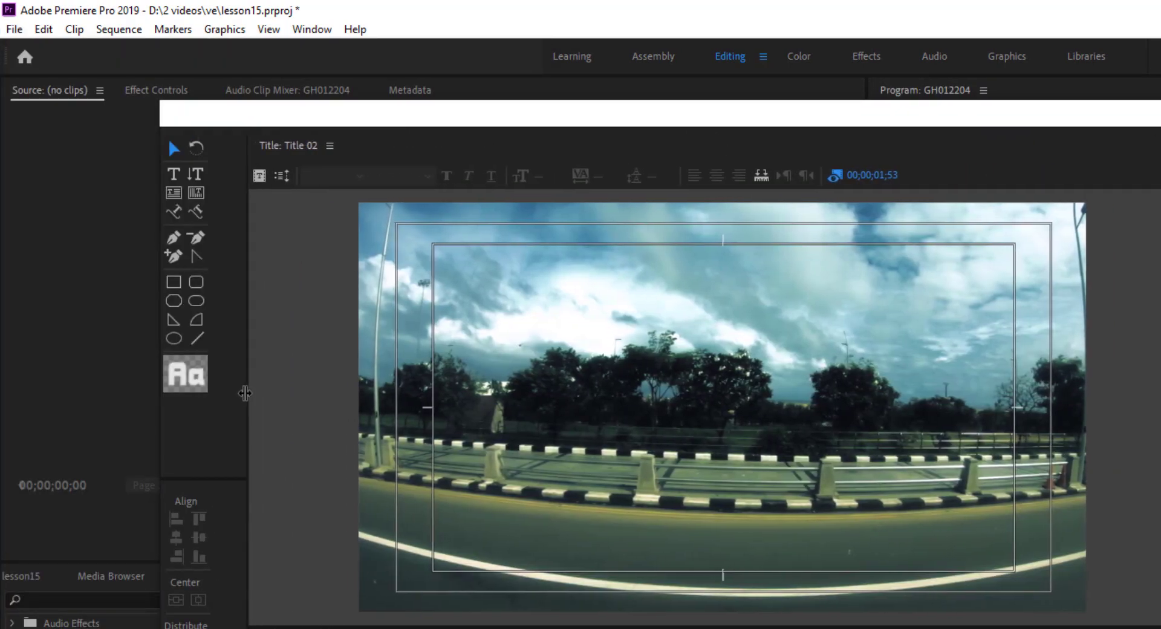
# Step: Set the title type of Title 02 to Roll, with Start Off Screen and End Off Screen enabled
pyautogui.click(173, 176)
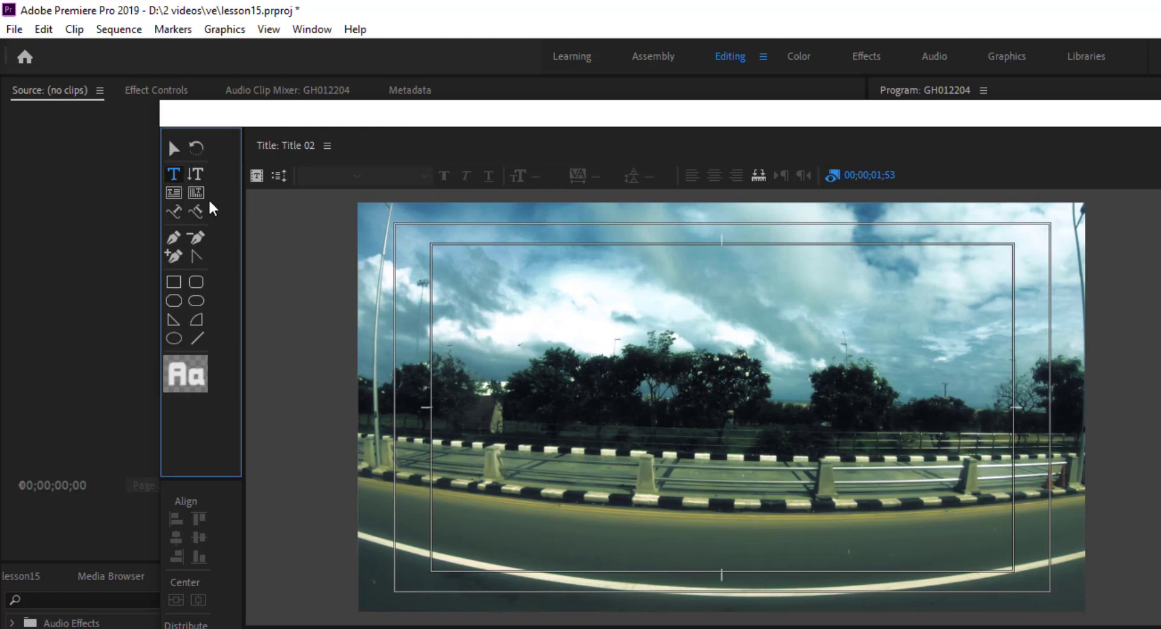
pyautogui.click(278, 176)
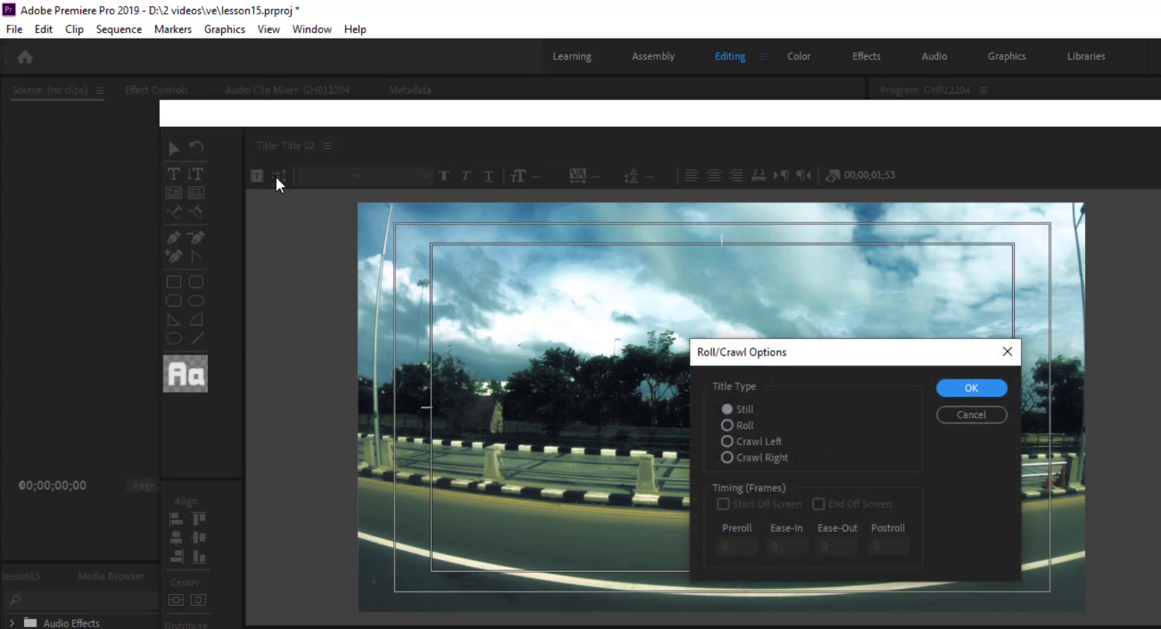
pyautogui.moveTo(767, 357); pyautogui.dragTo(782, 354)
pyautogui.click(743, 423)
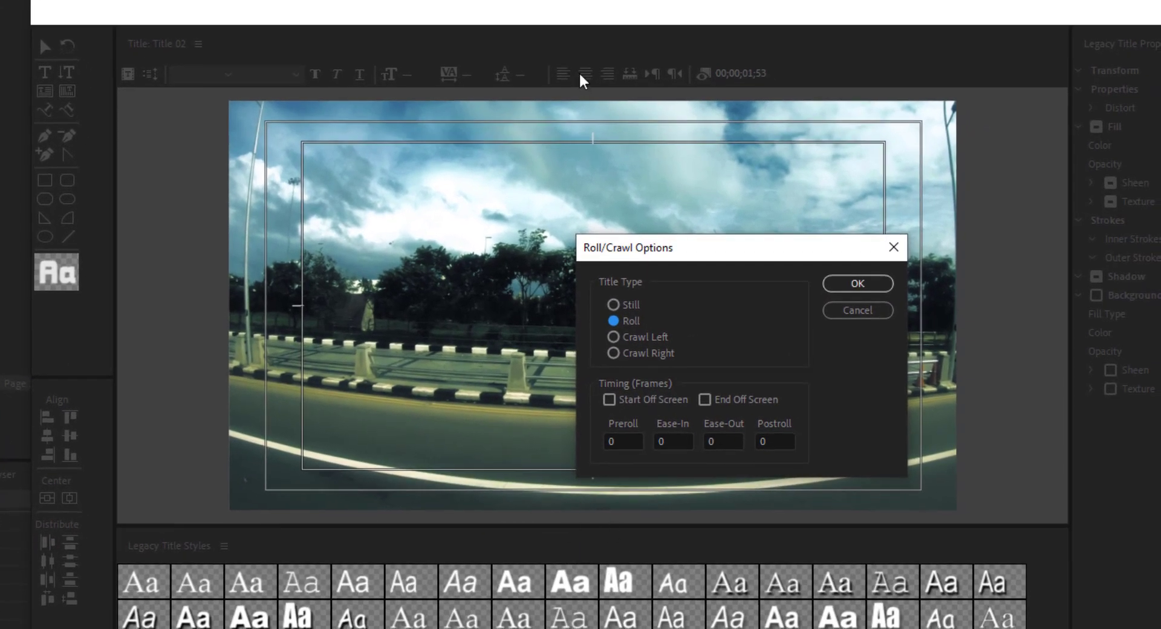
pyautogui.click(638, 402)
pyautogui.click(719, 410)
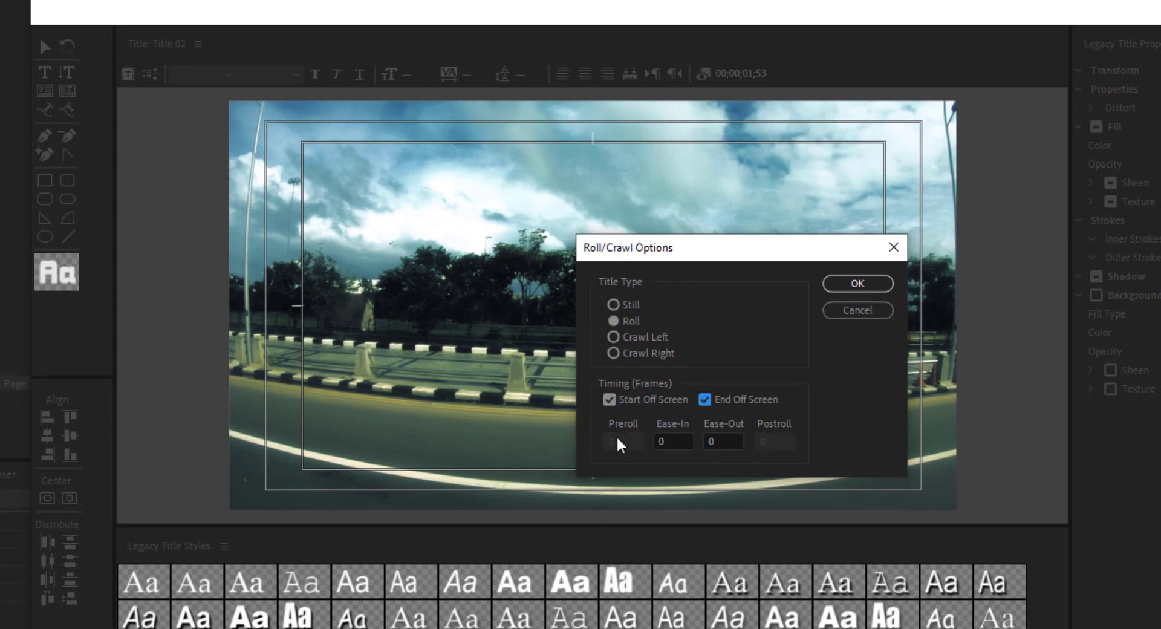
pyautogui.click(705, 401)
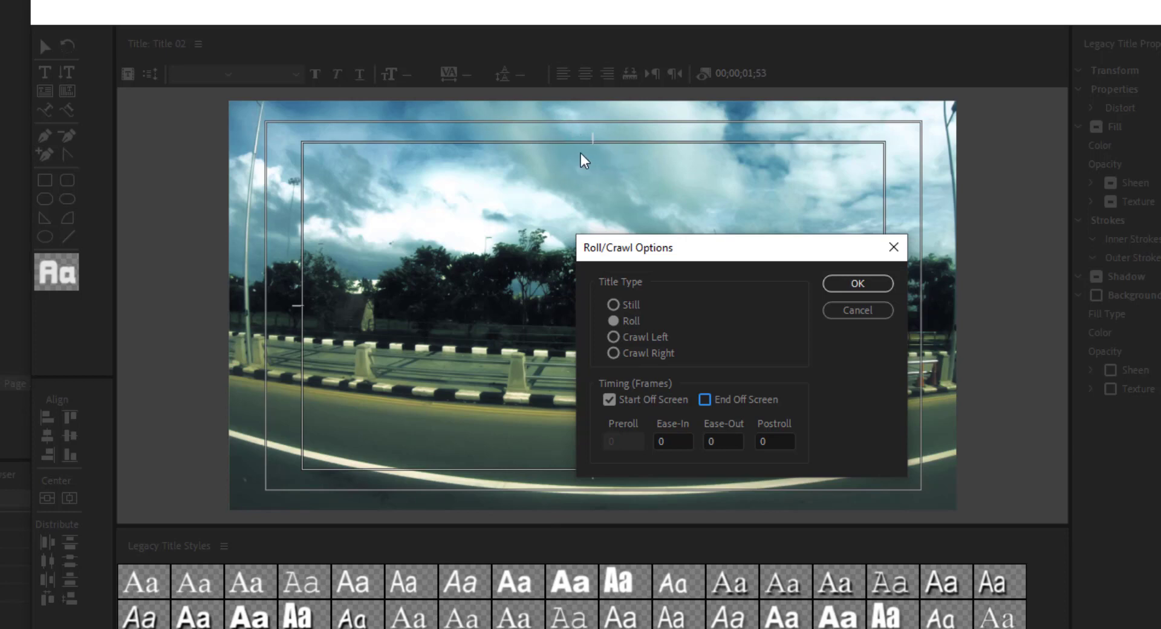
pyautogui.click(705, 401)
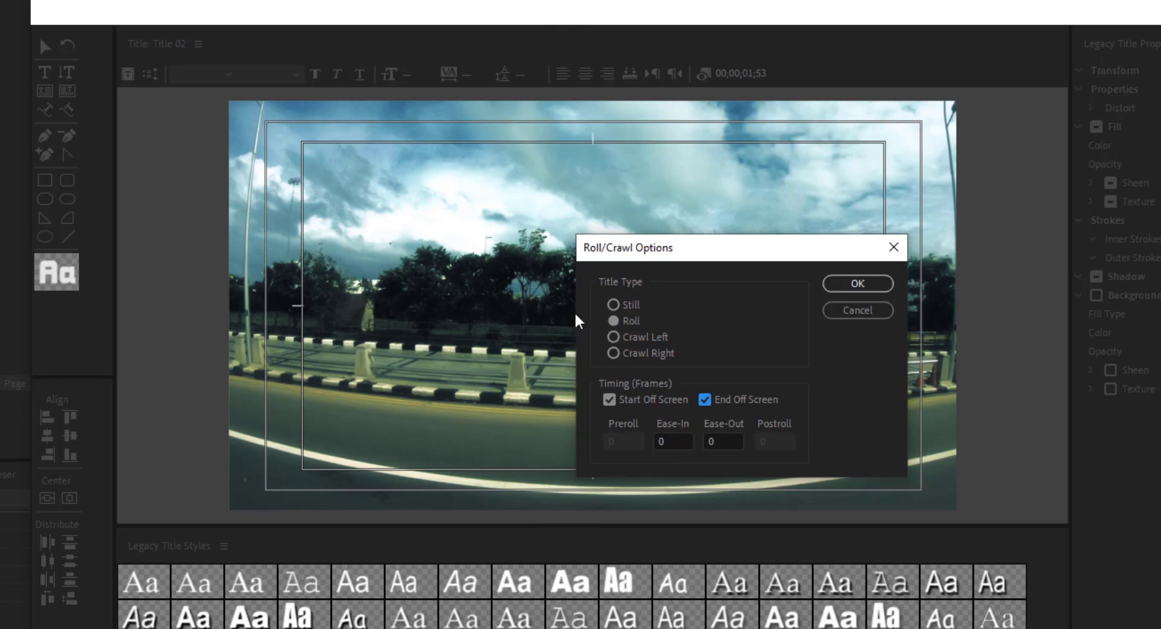
pyautogui.click(857, 283)
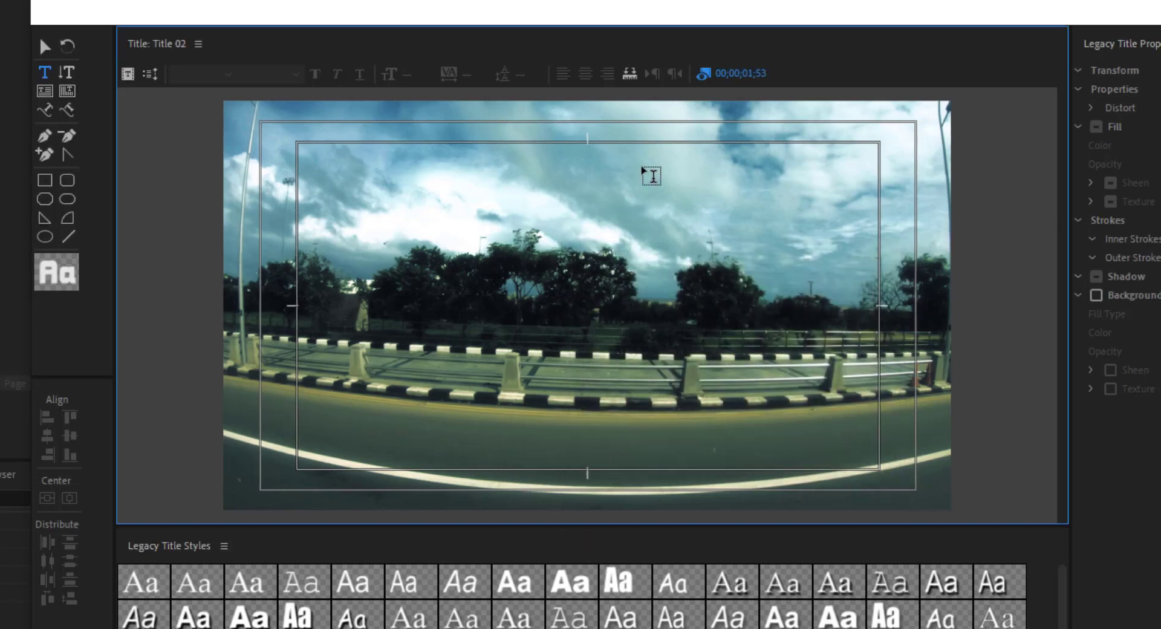
# Step: Add the text "gggg" in the upper middle of the title and give it the blue gradient Arial Black style
pyautogui.click(547, 243)
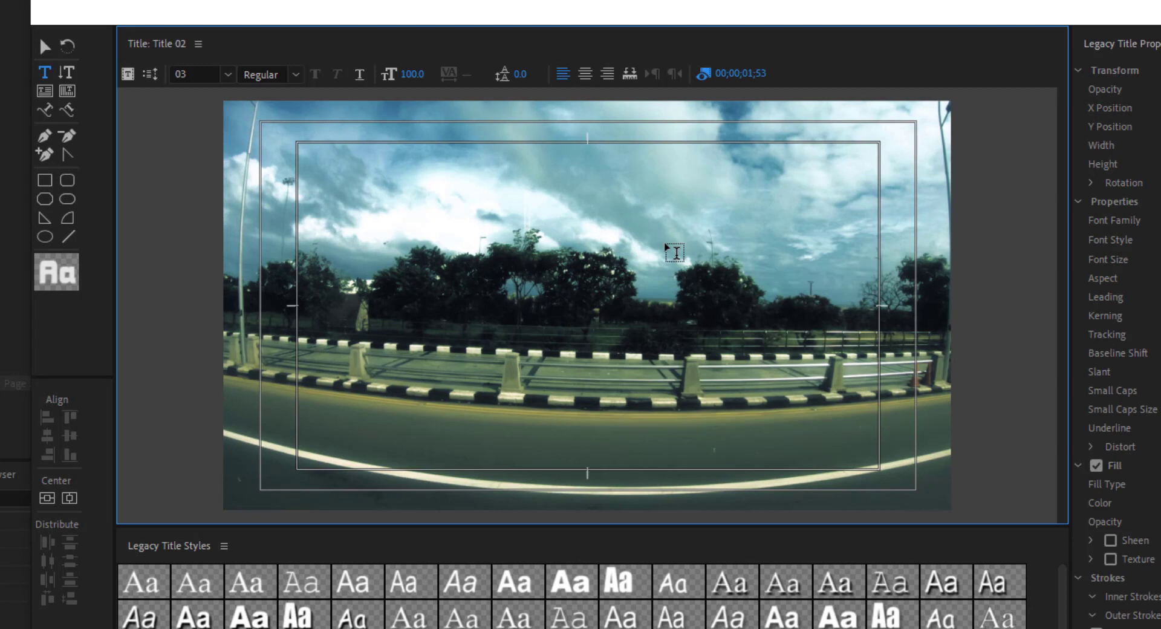
pyautogui.write('gggg')
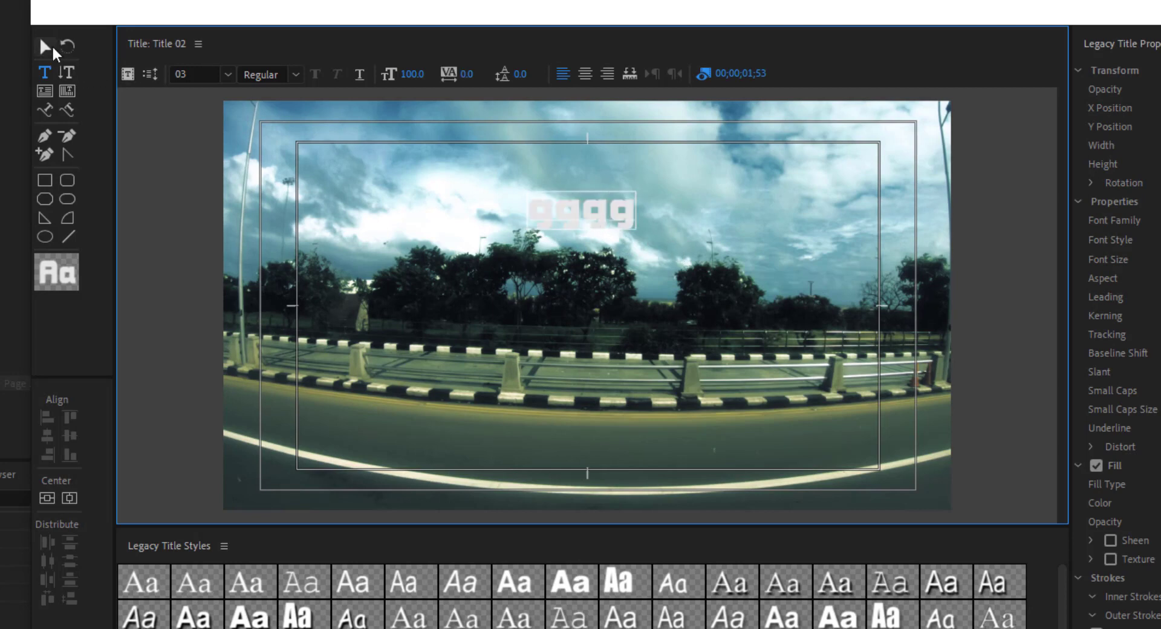
pyautogui.click(51, 46)
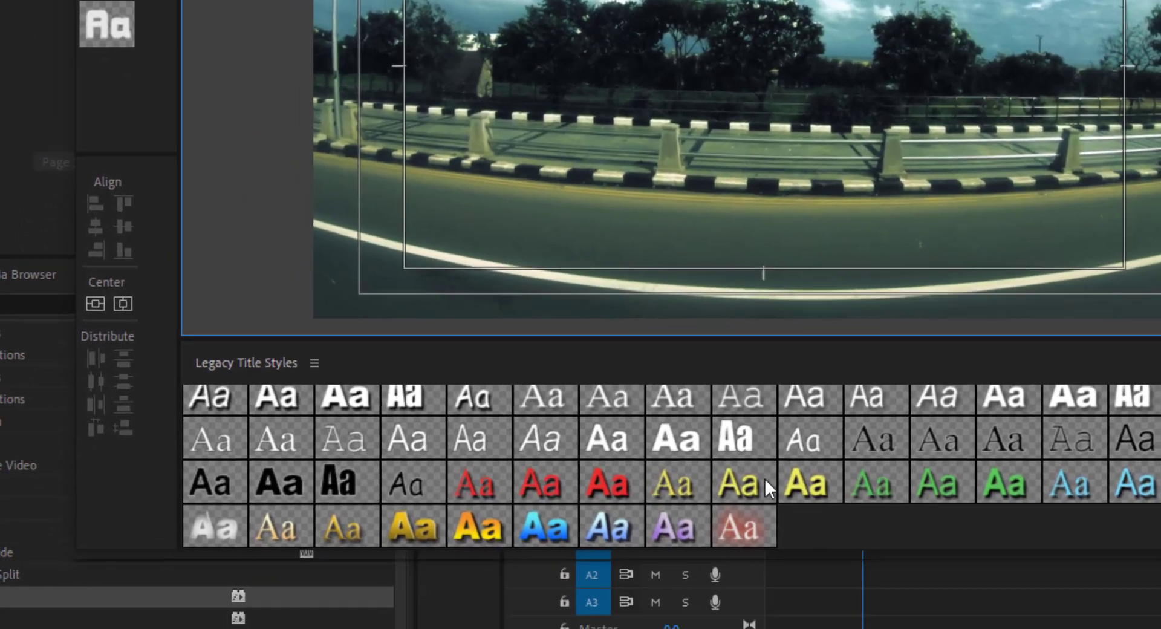
pyautogui.click(543, 523)
pyautogui.moveTo(623, 206); pyautogui.dragTo(620, 194)
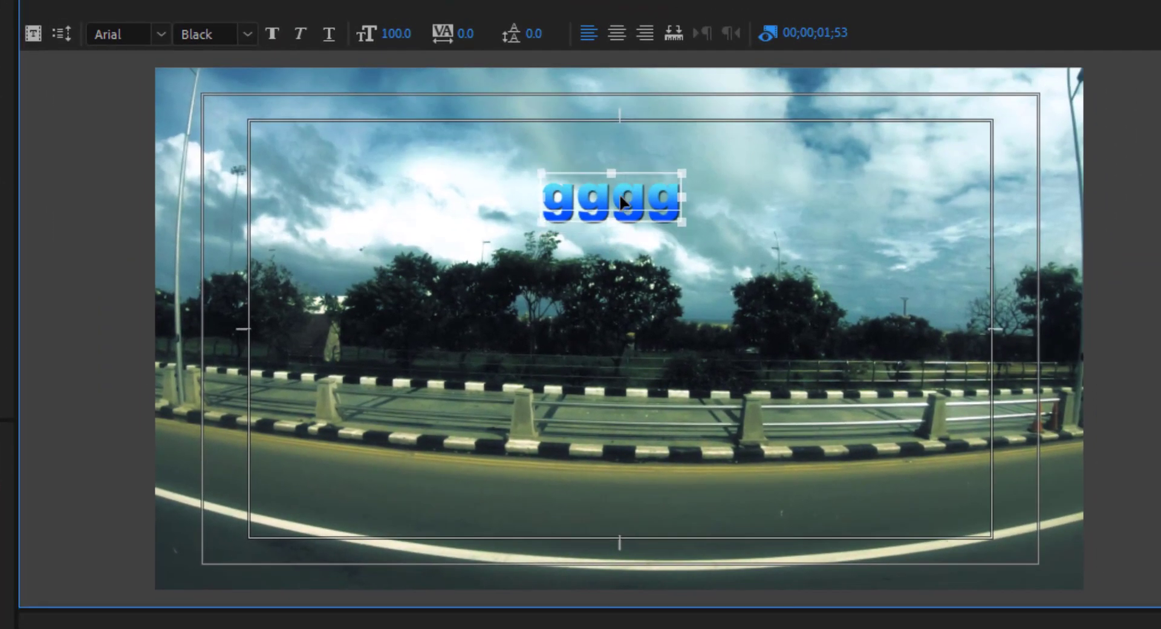
# Step: Extend the title text below "gggg" with many short placeholder lines, starting with "aasassa", "asdasasd" and "adasdsad", until it runs far beyond the frame
pyautogui.doubleClick(657, 212)
pyautogui.click(674, 200)
pyautogui.press('Return')
pyautogui.write('aasassa')
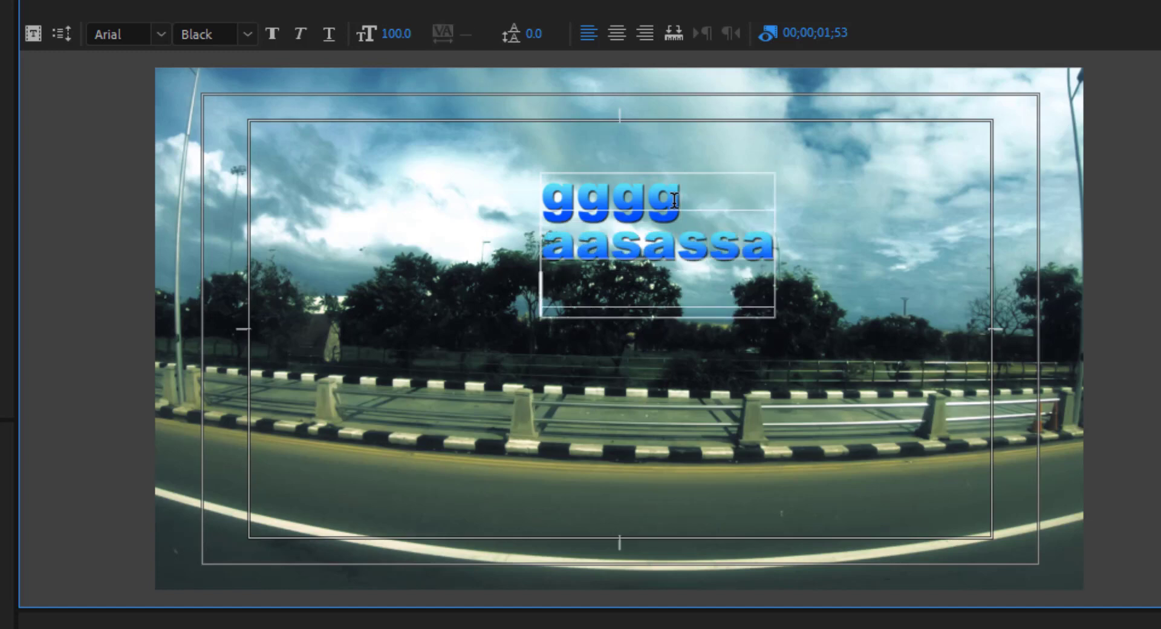
pyautogui.press('Return')
pyautogui.write('asdasasd')
pyautogui.press('Return')
pyautogui.write('adasdsad')
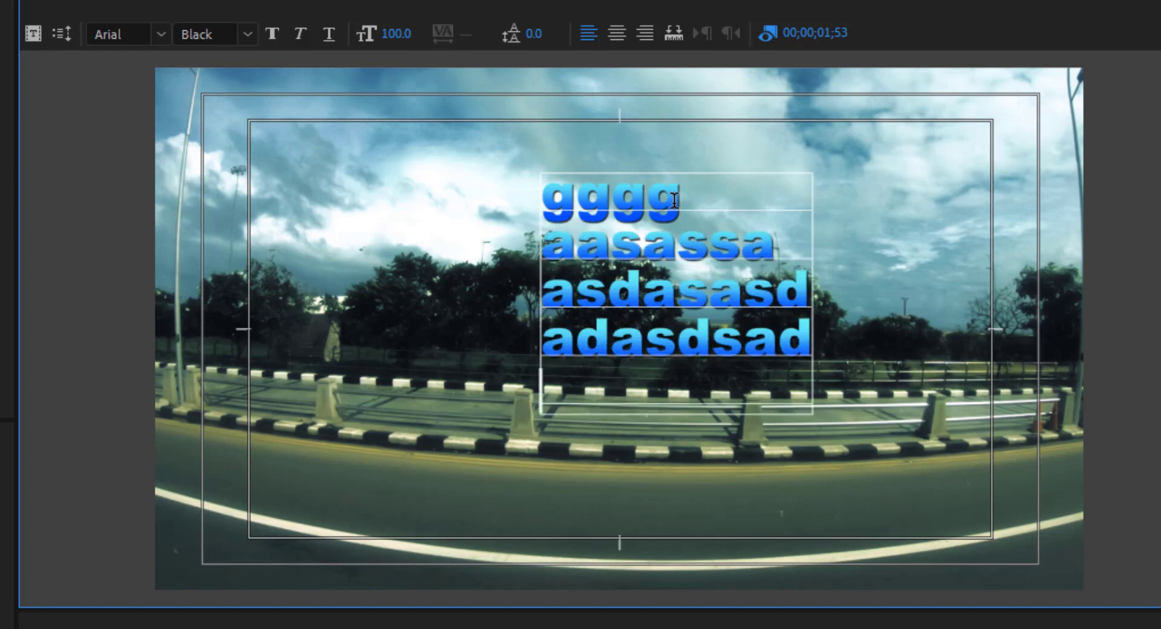
pyautogui.press('Return')
pyautogui.write('asdasasd')
pyautogui.press('Return')
pyautogui.write('adasdasd a')
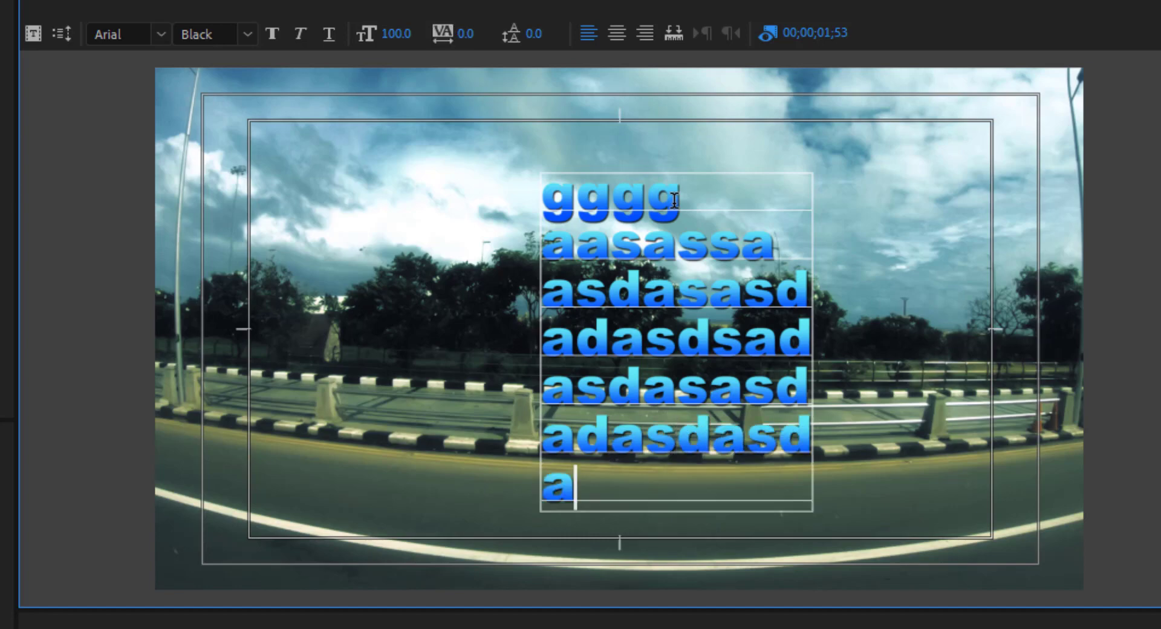
pyautogui.write('sdasd asda sdas das das da sdas das d')
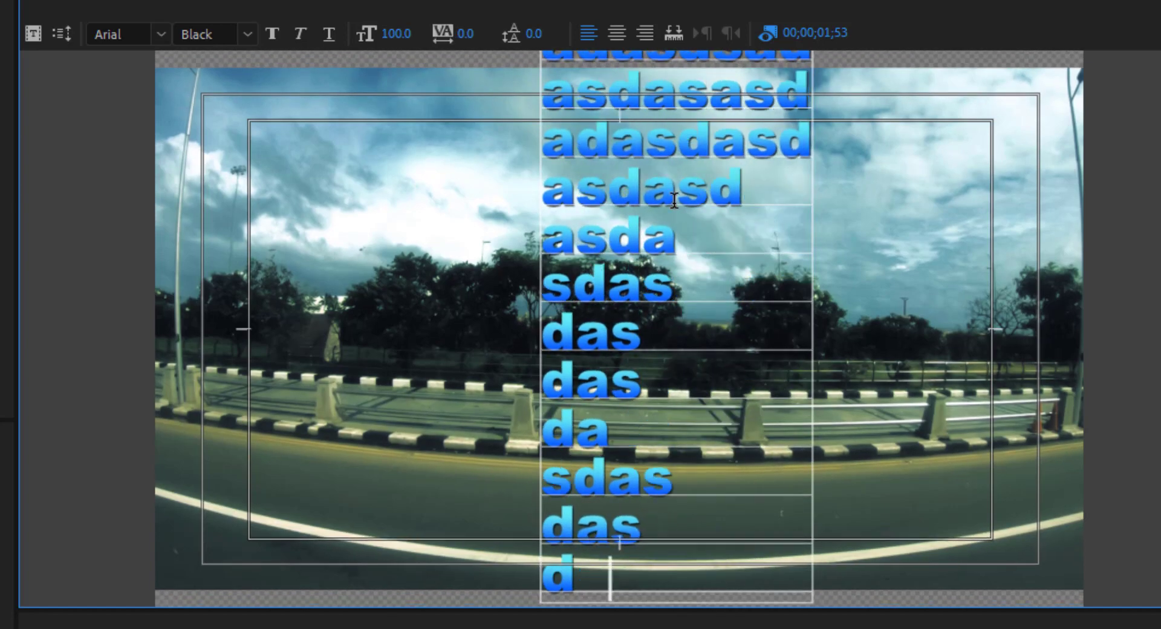
pyautogui.write('as d ad asd a das daa sda sd asd as')
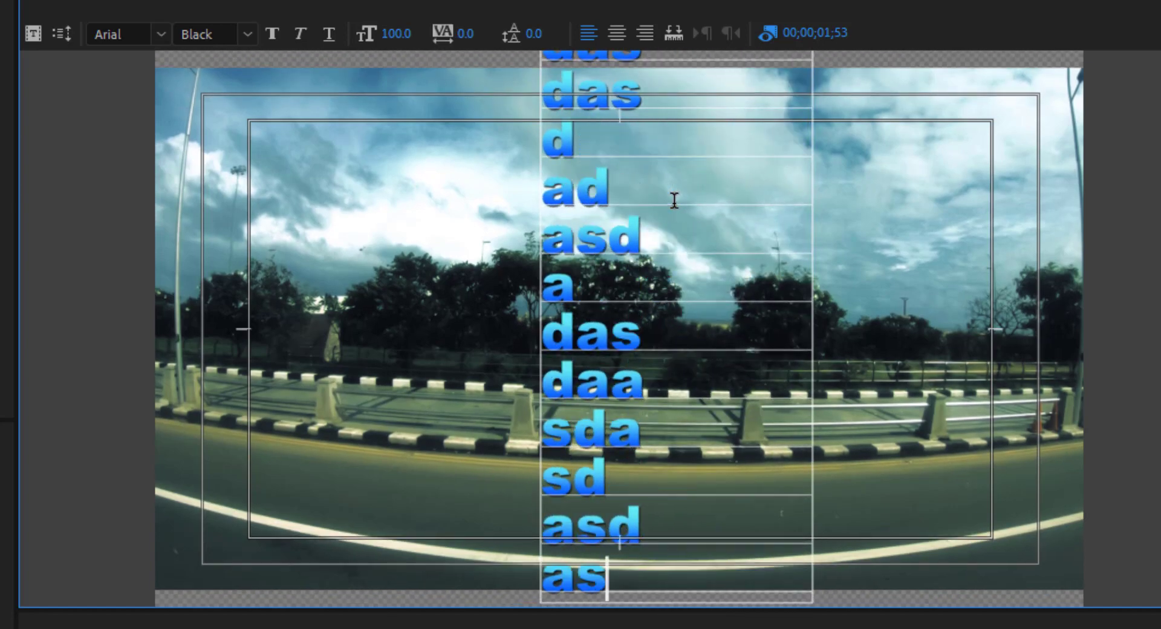
pyautogui.write(' das das das das da sd asd as das d')
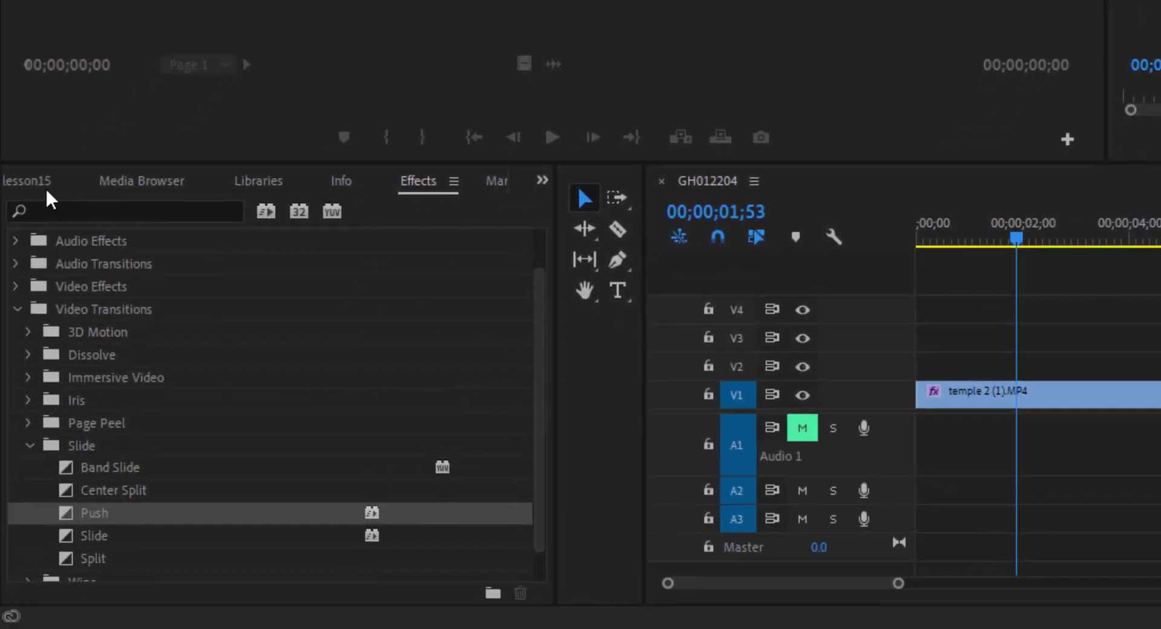
# Step: Place Title 02 from the project's images bin on track V2 above the video clip, starting slightly before the playhead
pyautogui.click(42, 187)
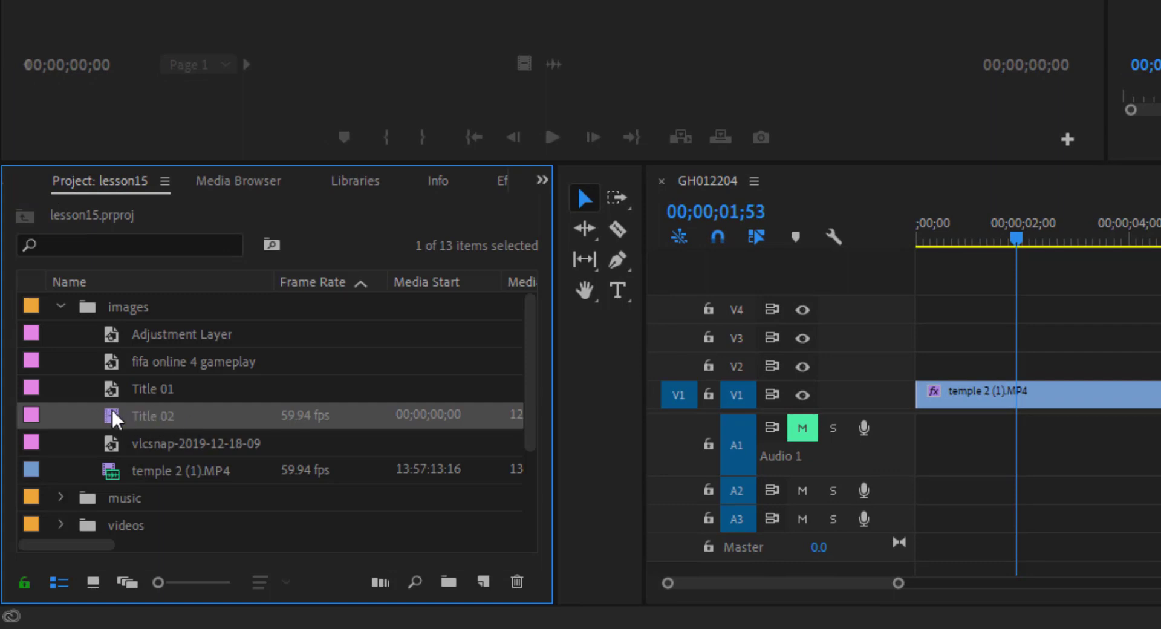
pyautogui.moveTo(113, 425)
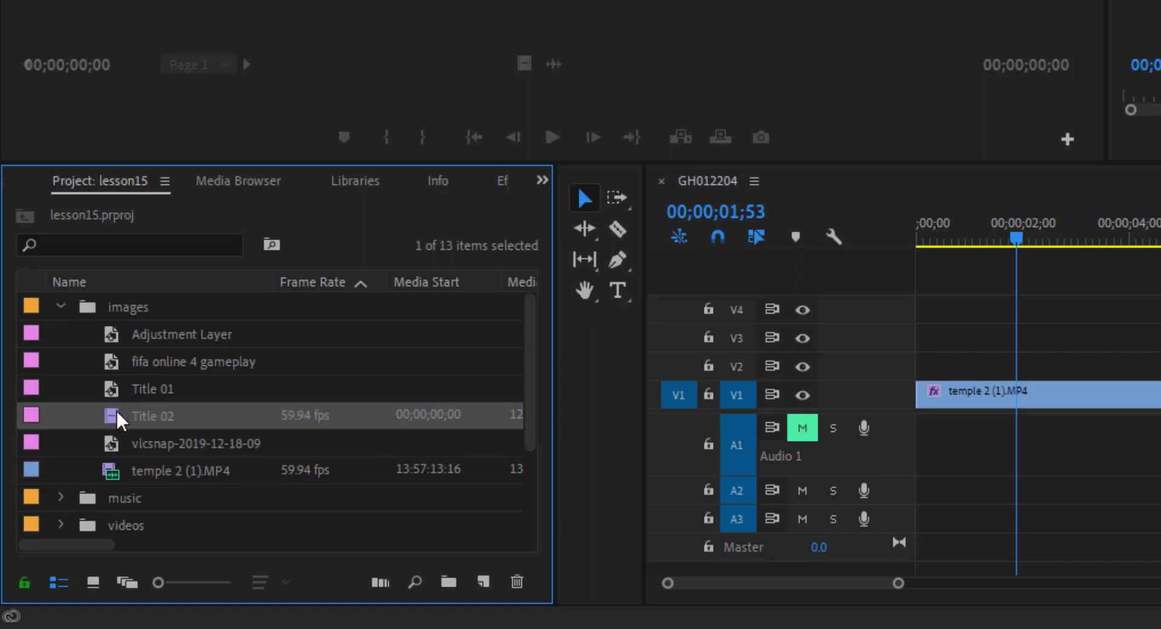
pyautogui.moveTo(121, 420); pyautogui.dragTo(992, 369)
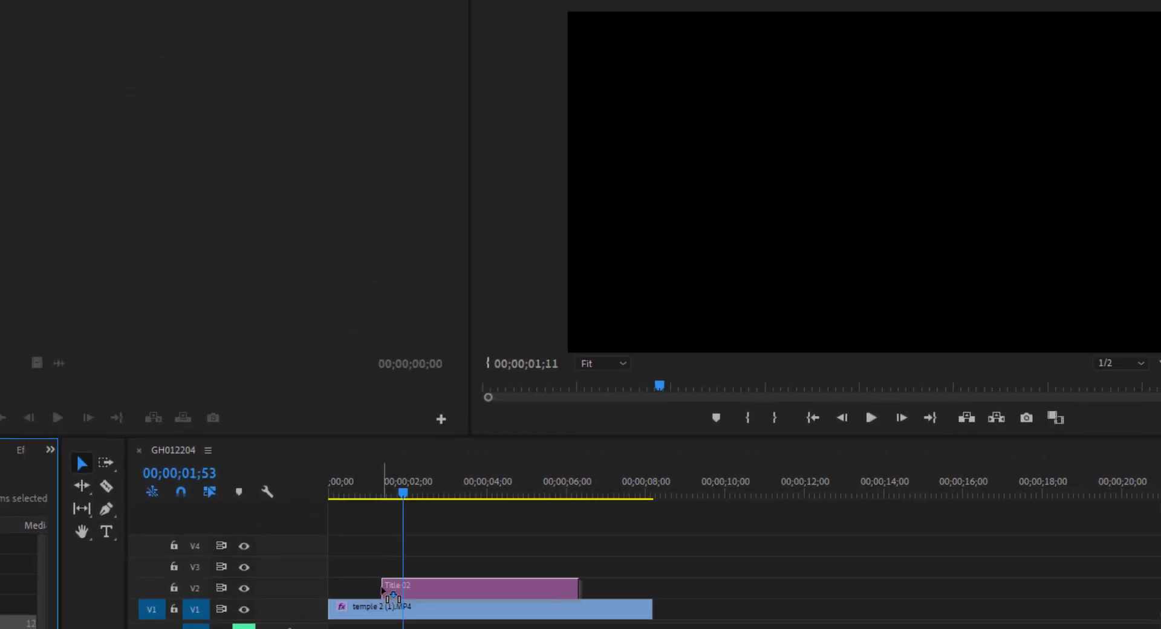
pyautogui.moveTo(383, 590); pyautogui.dragTo(385, 591)
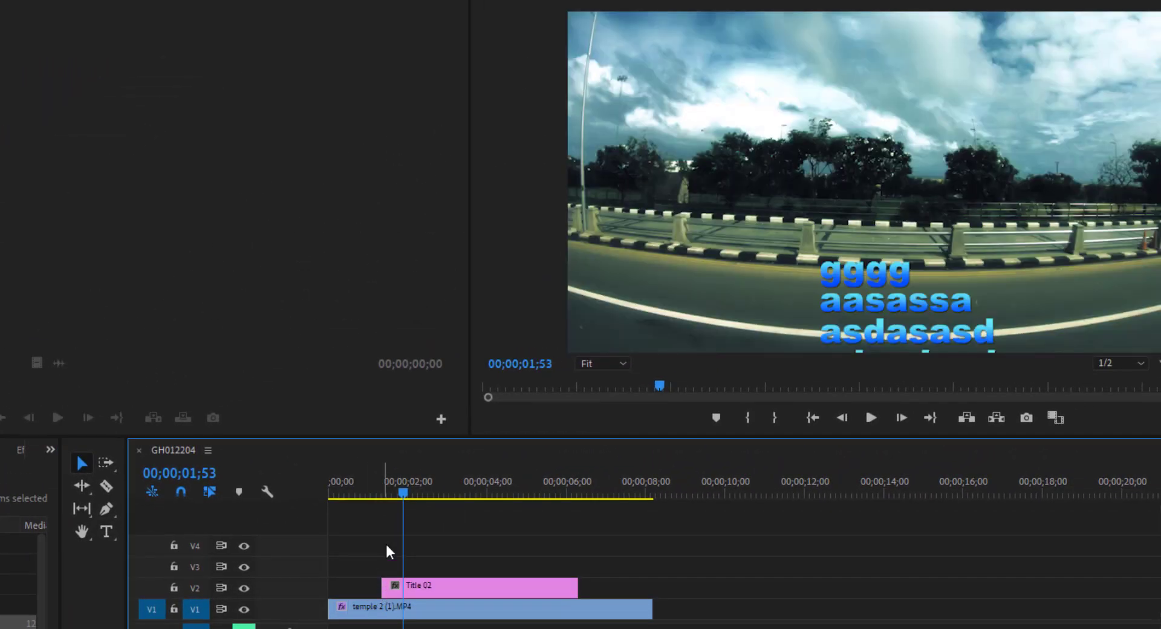
# Step: Play back the rolling title from just before the start of the Title 02 clip, stopping at 00;00;04;18
pyautogui.moveTo(403, 493); pyautogui.dragTo(376, 495)
pyautogui.click(871, 418)
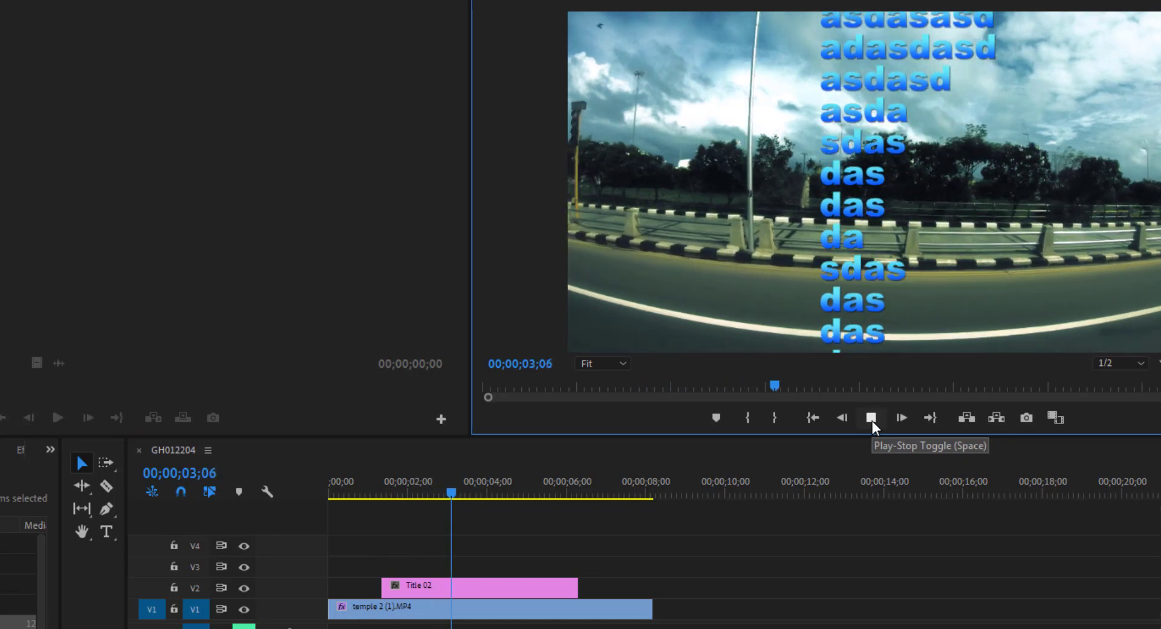
pyautogui.click(872, 418)
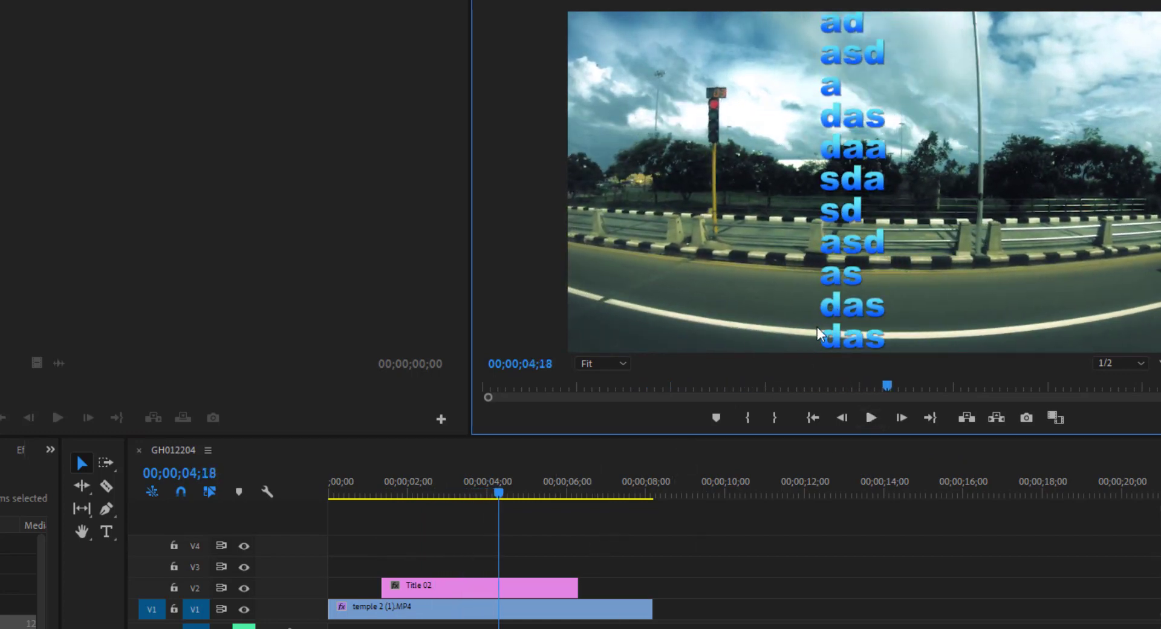
# Step: Lengthen the Title 02 clip to about 00;00;08;00 and then to about 00;00;15;30, playing back the roll at each length
pyautogui.moveTo(572, 582); pyautogui.dragTo(641, 586)
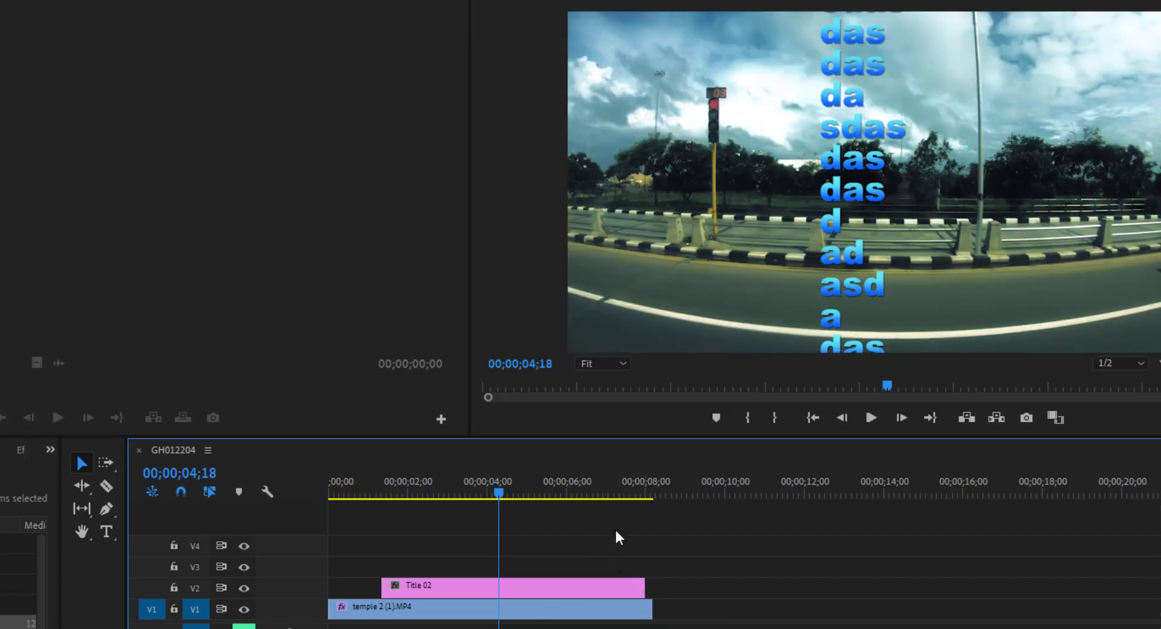
pyautogui.click(871, 418)
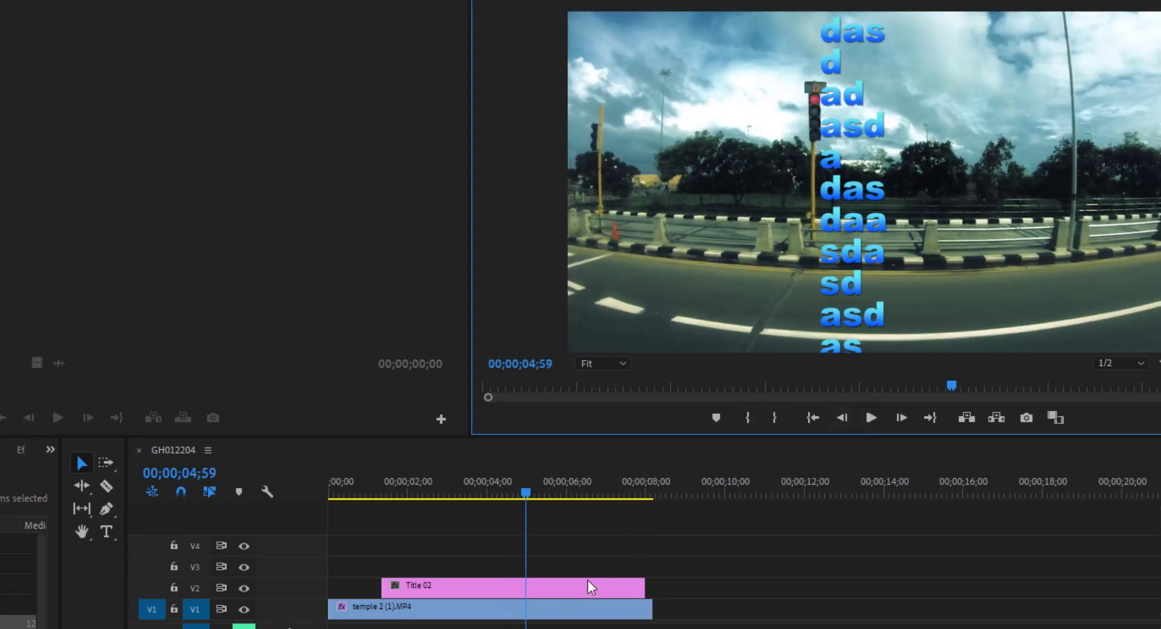
pyautogui.moveTo(645, 586); pyautogui.dragTo(943, 586)
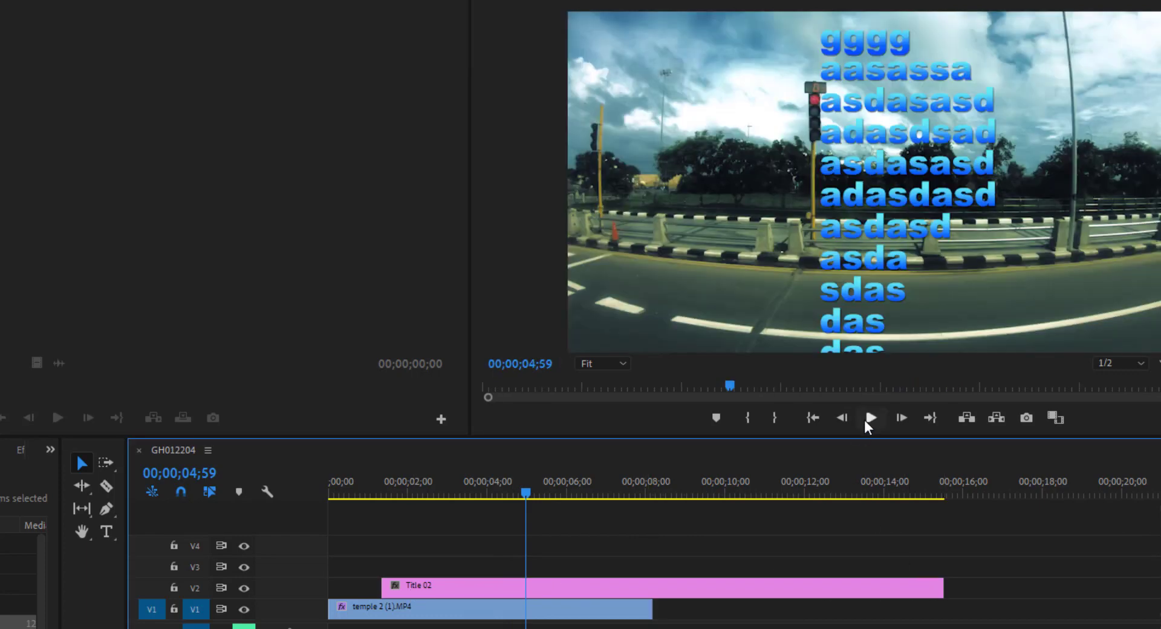
pyautogui.click(871, 418)
pyautogui.click(869, 417)
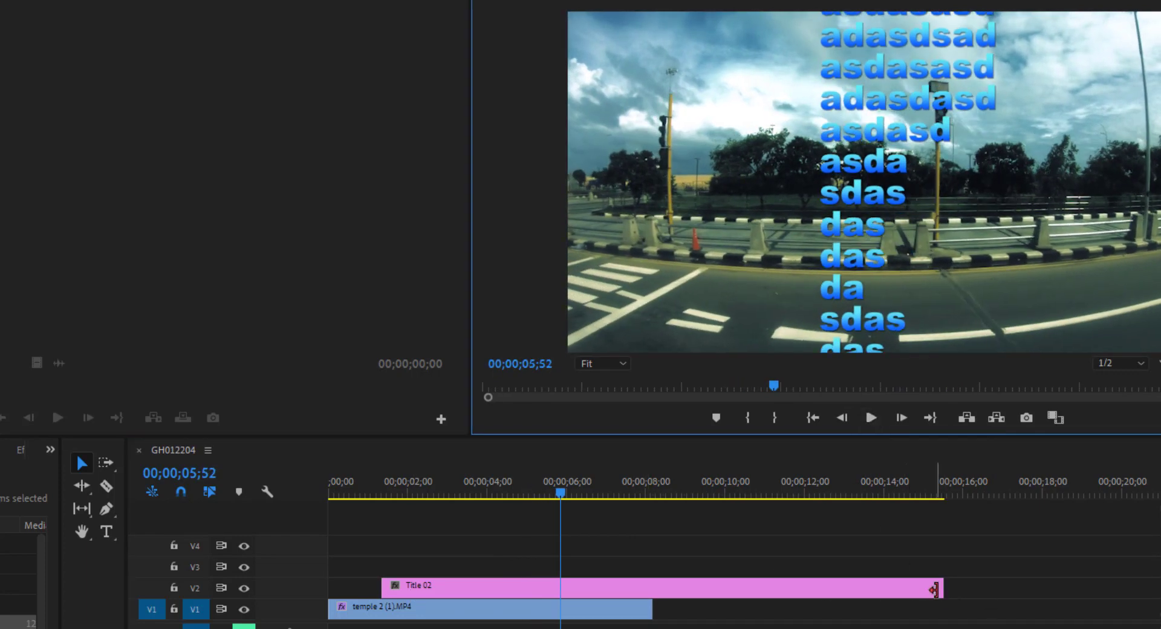
# Step: Shorten the Title 02 clip to end at about 00;00;06;30 and play it back from 00;00;01;45
pyautogui.moveTo(935, 590); pyautogui.dragTo(587, 587)
pyautogui.moveTo(547, 495); pyautogui.dragTo(395, 487)
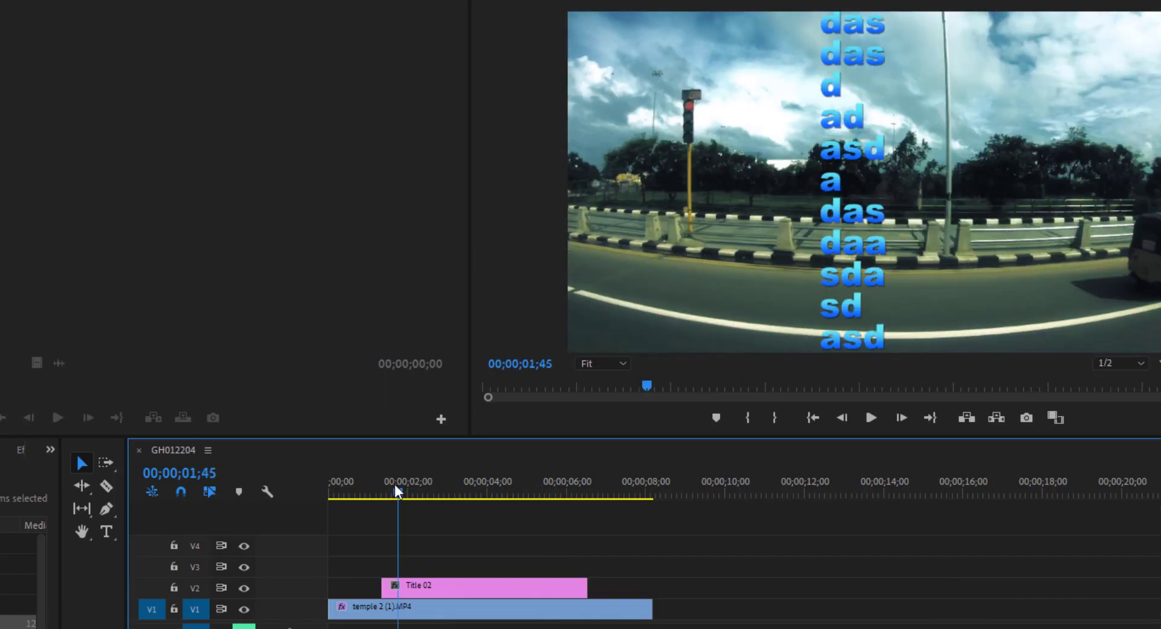
pyautogui.click(871, 418)
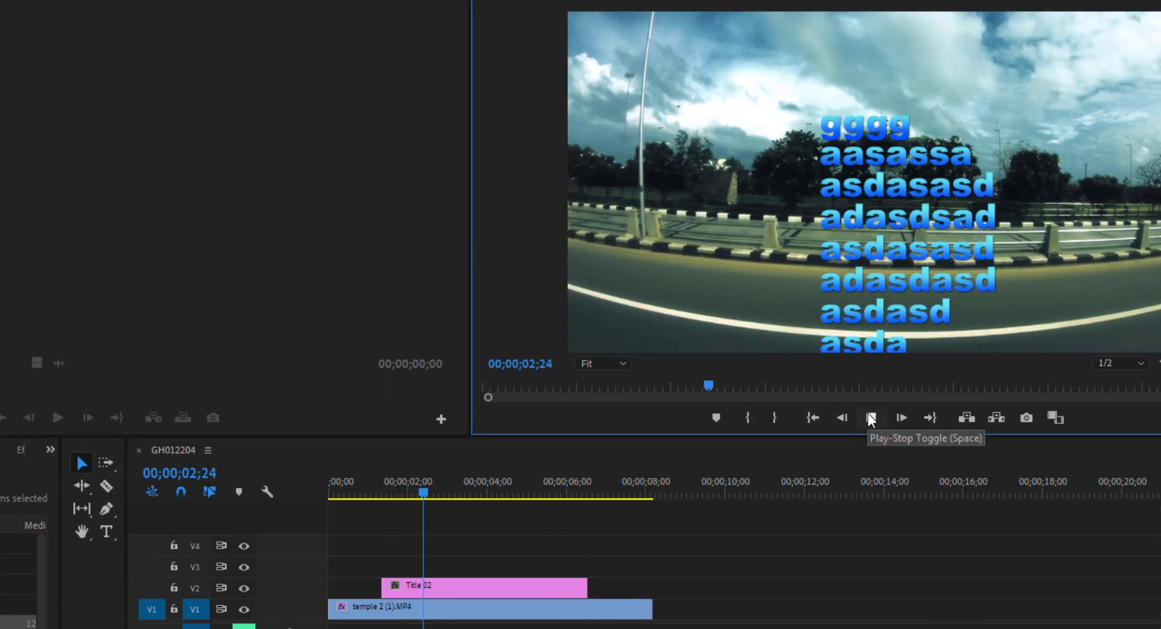
# Step: Stop the playback and delete the Title 02 clip from track V2
pyautogui.click(871, 417)
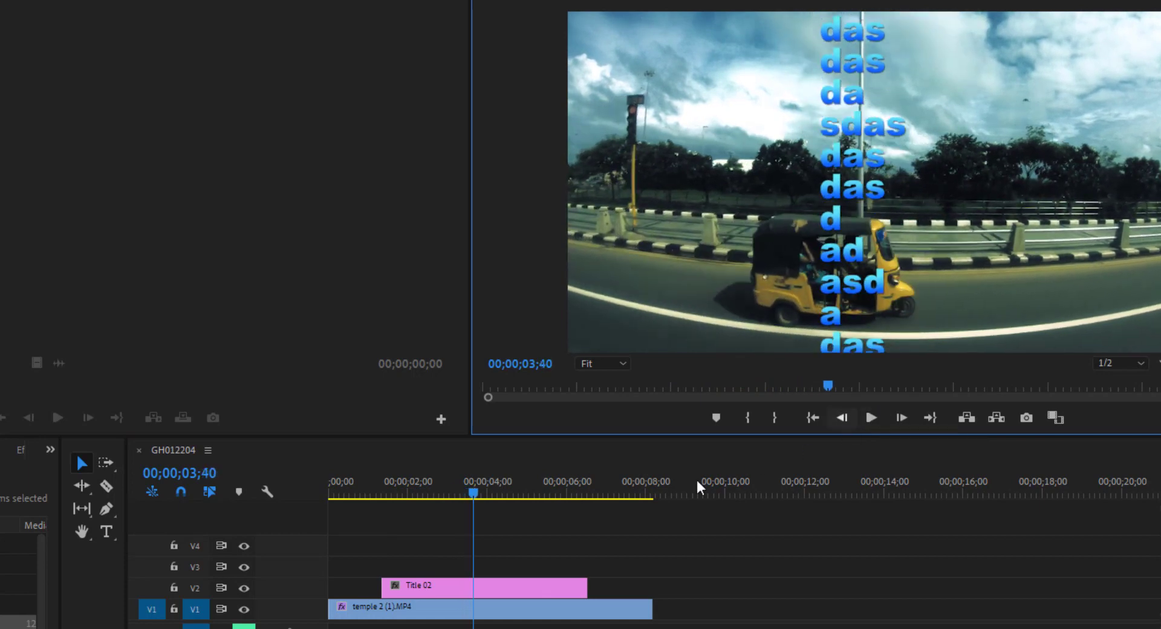
pyautogui.click(525, 588)
pyautogui.press('Delete')
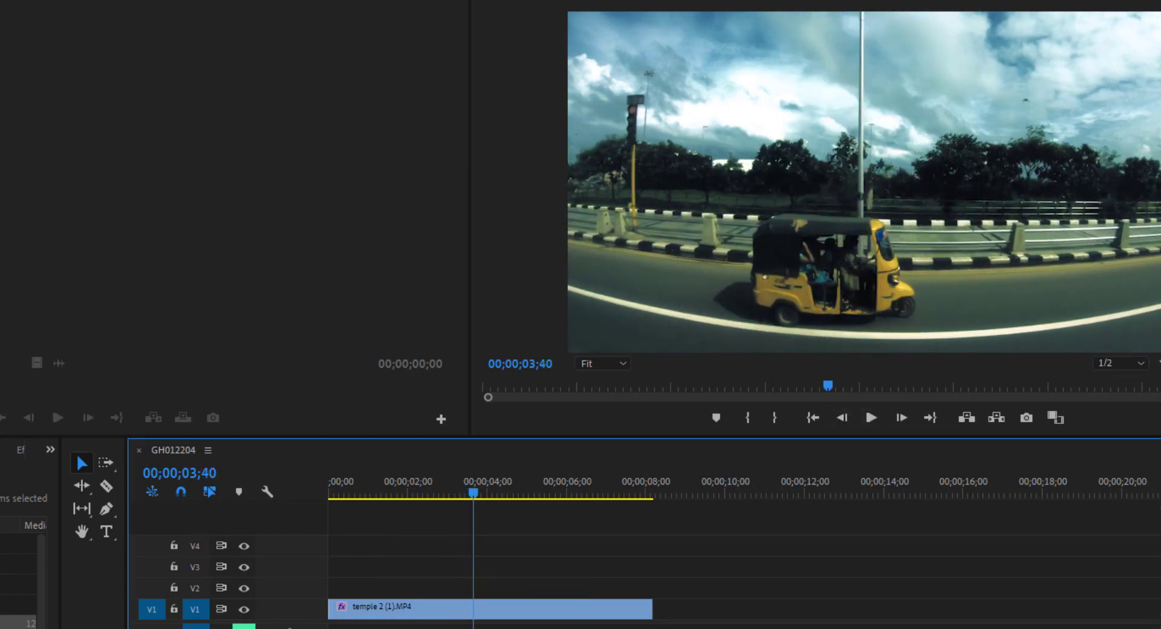
# Step: Create a new legacy title named Title 03 with the default video settings
pyautogui.click(13, 28)
pyautogui.moveTo(40, 47)
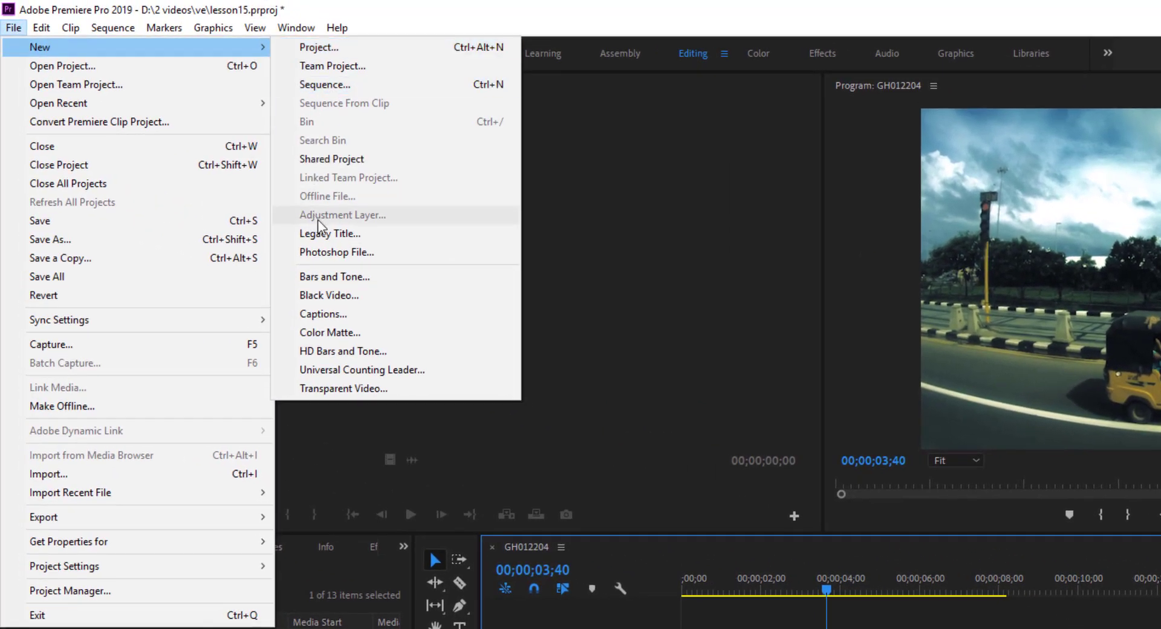
pyautogui.click(320, 233)
pyautogui.click(826, 525)
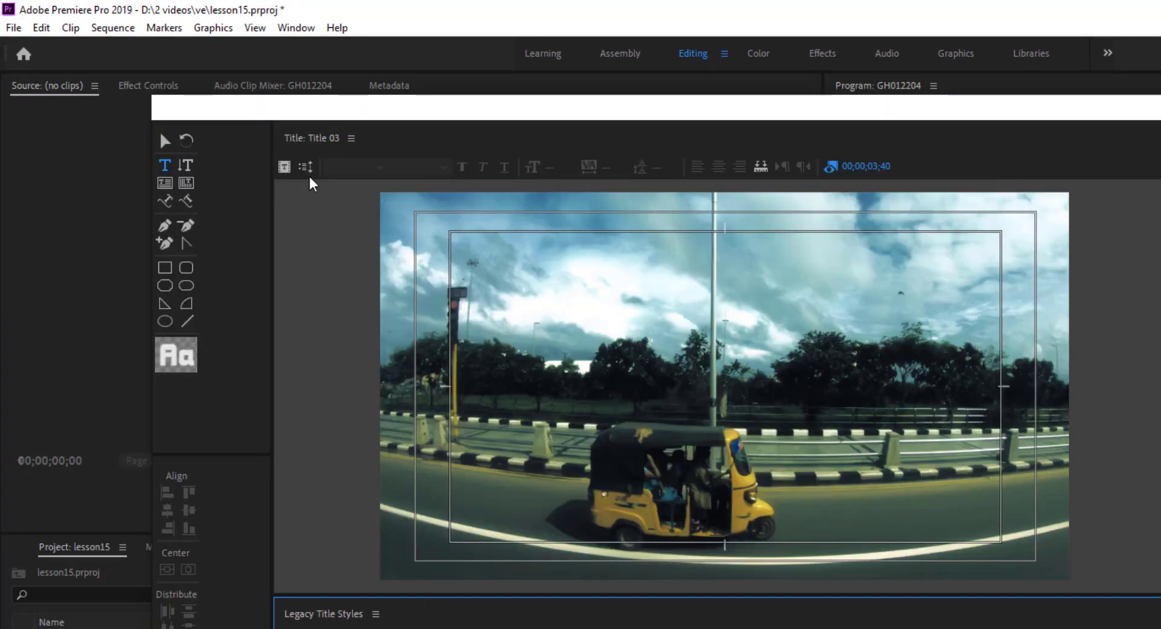
# Step: Set the title type to Crawl Left with Start Off Screen and End Off Screen enabled
pyautogui.click(306, 167)
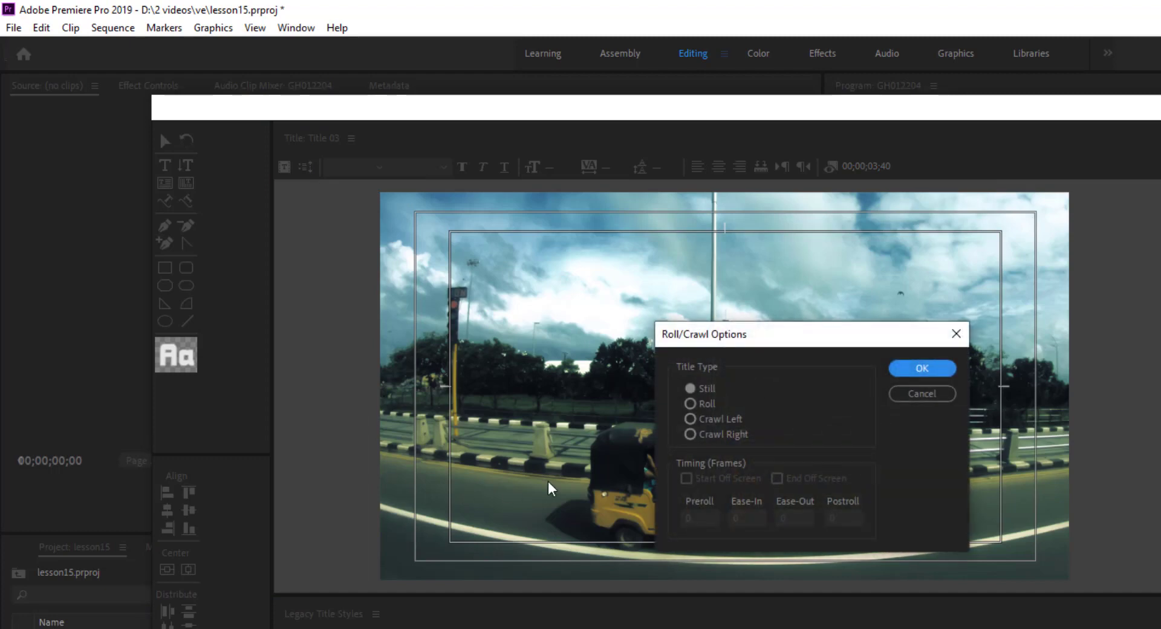
pyautogui.click(690, 419)
pyautogui.click(686, 477)
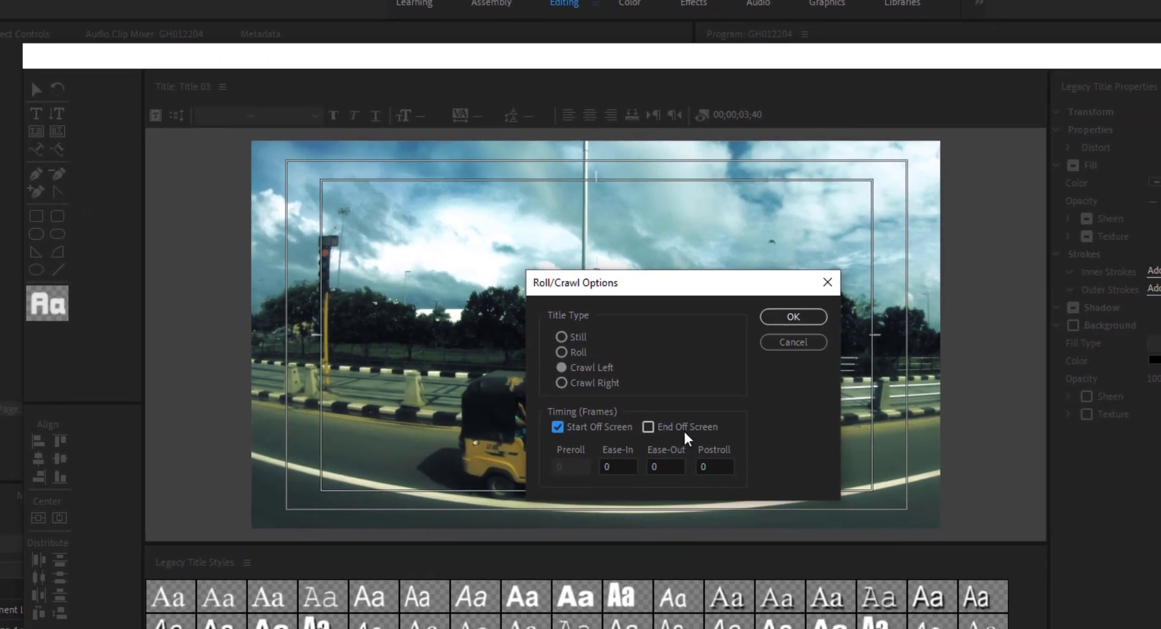
pyautogui.click(777, 479)
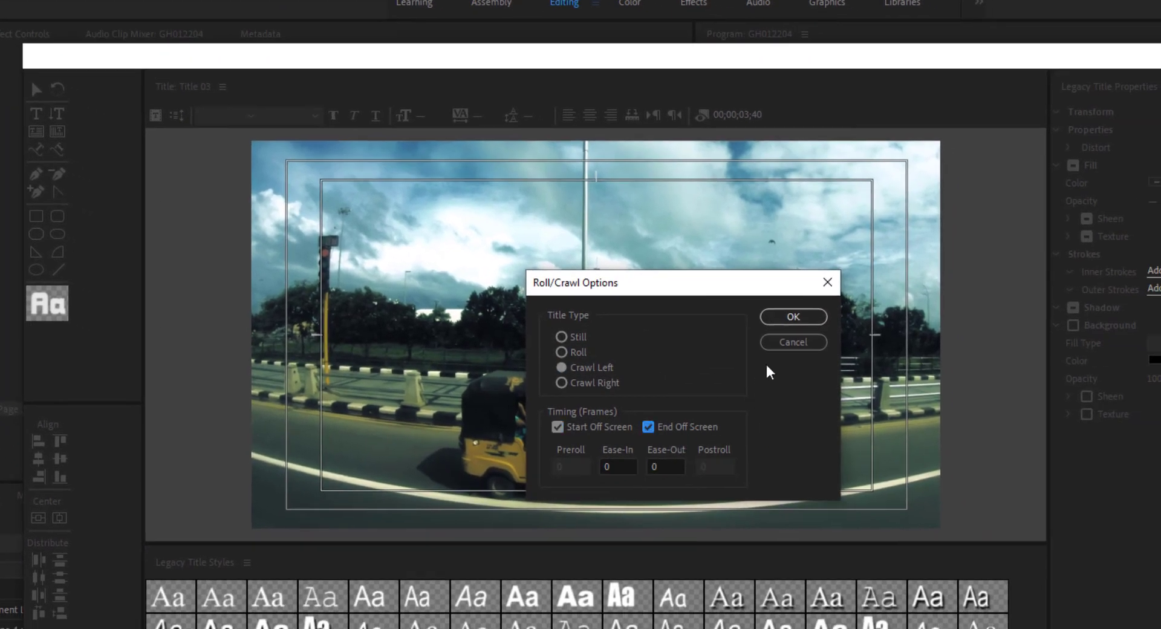
pyautogui.click(793, 316)
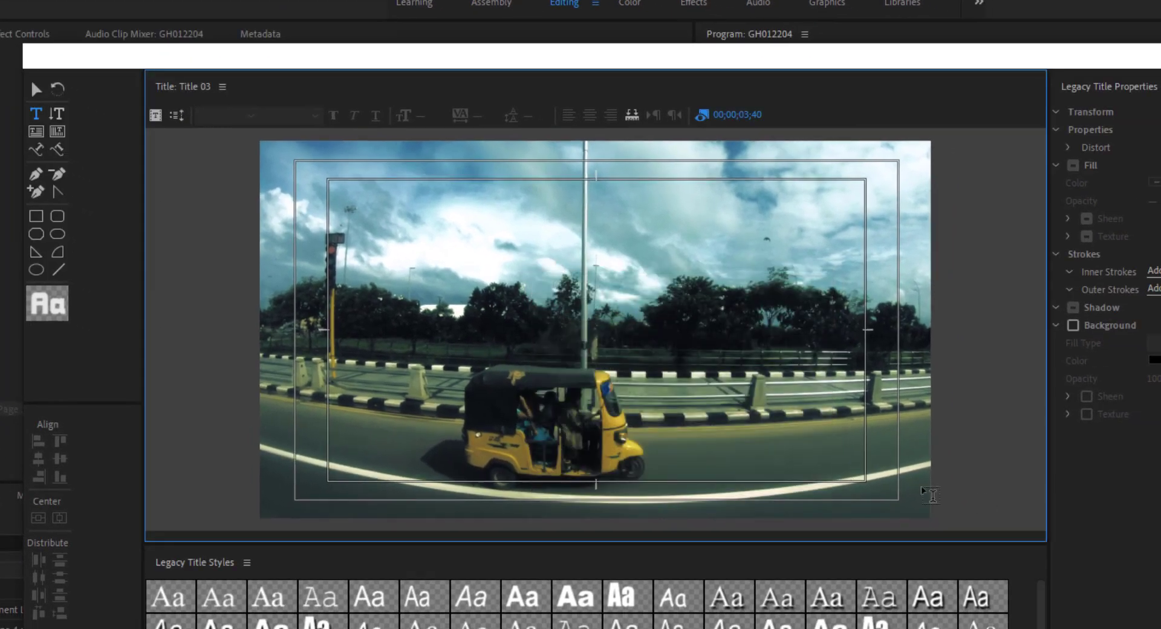
# Step: Enter one long line of text, "asdasasasd asfsdfsdf sdfsdfsdf sdf sdfsd fsdf sdfsdf sfdfsdfsd sdf sdf sdf", along the frame's lower edge
pyautogui.click(290, 500)
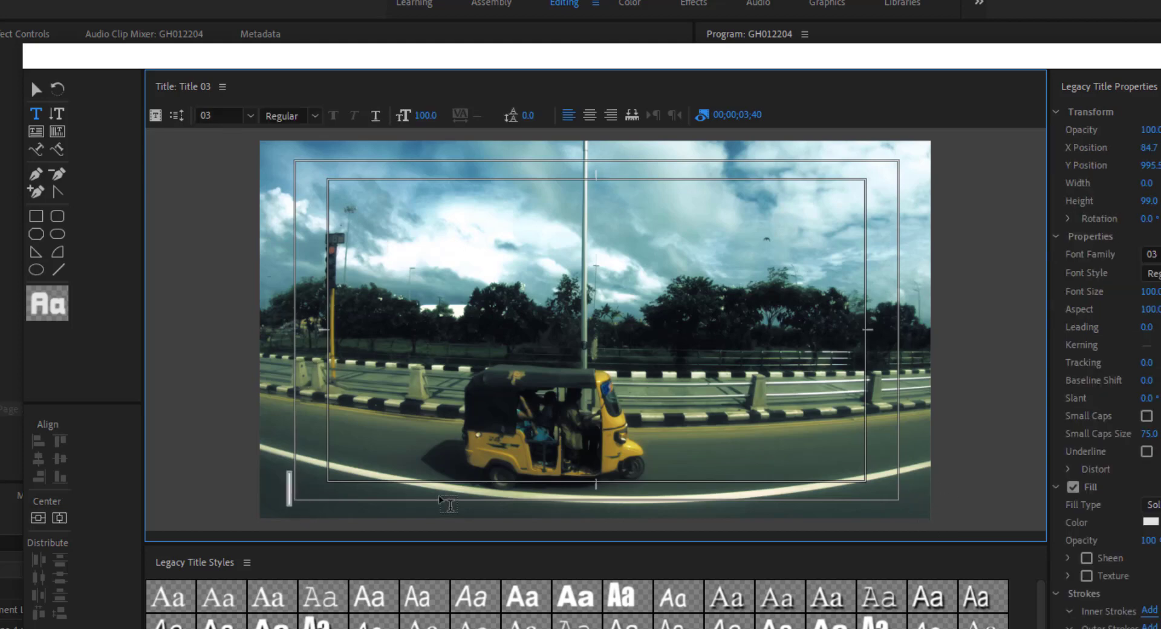
pyautogui.write('asdasasasd asfsdf')
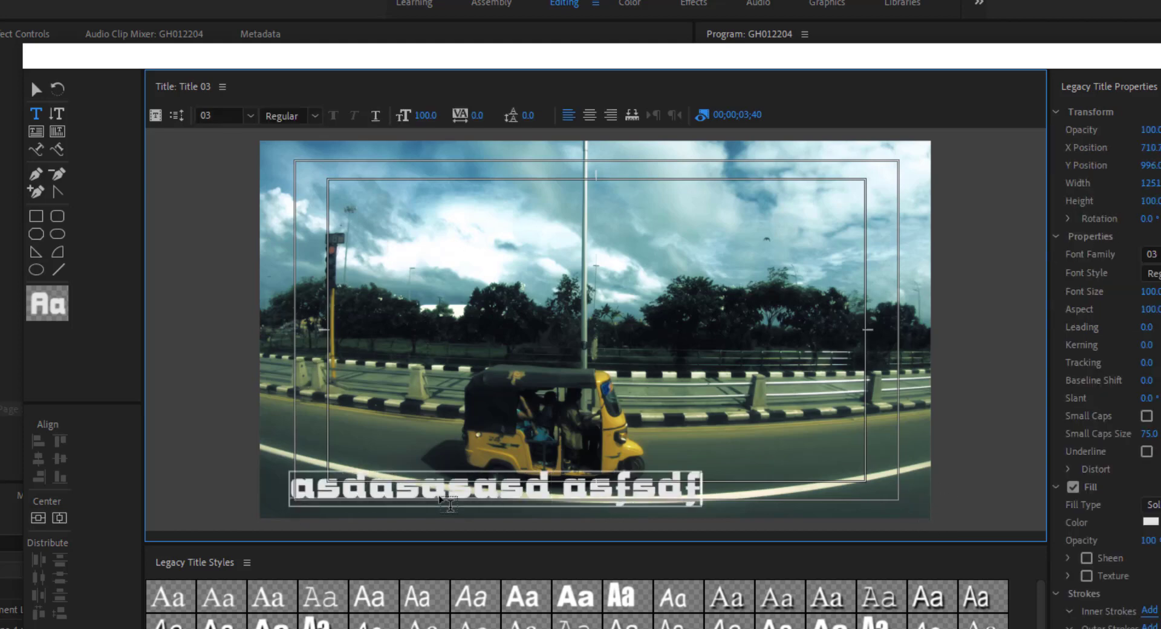
pyautogui.write('sdf  sdfsdfsdf sdf sdf')
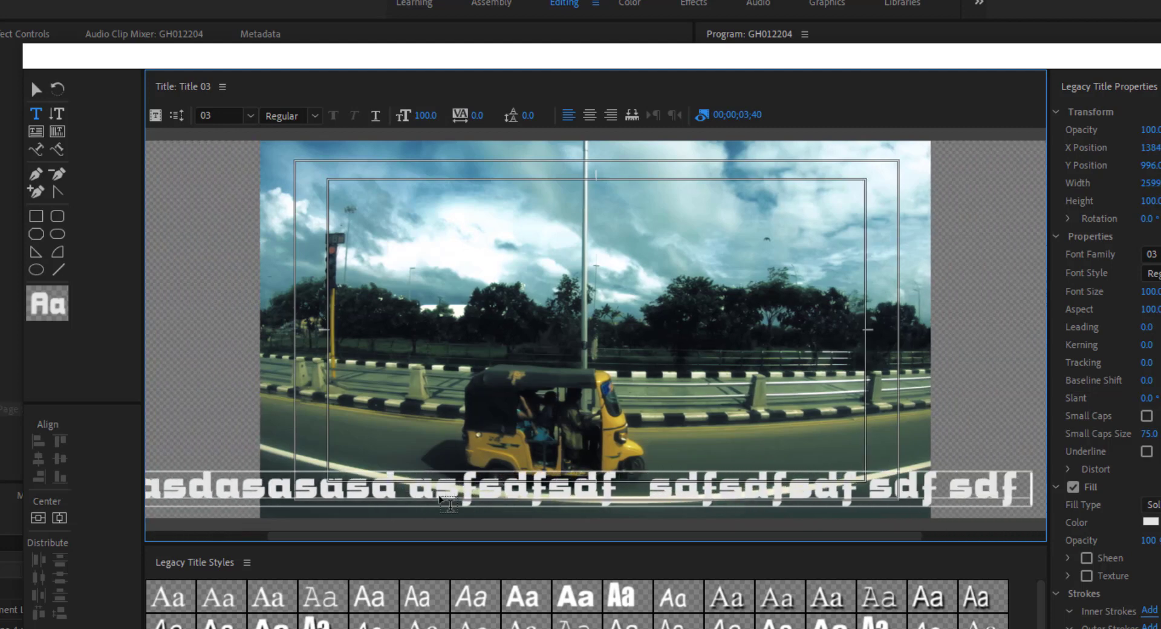
pyautogui.write('sd fsdf sdfsdf sfafsdfsd s')
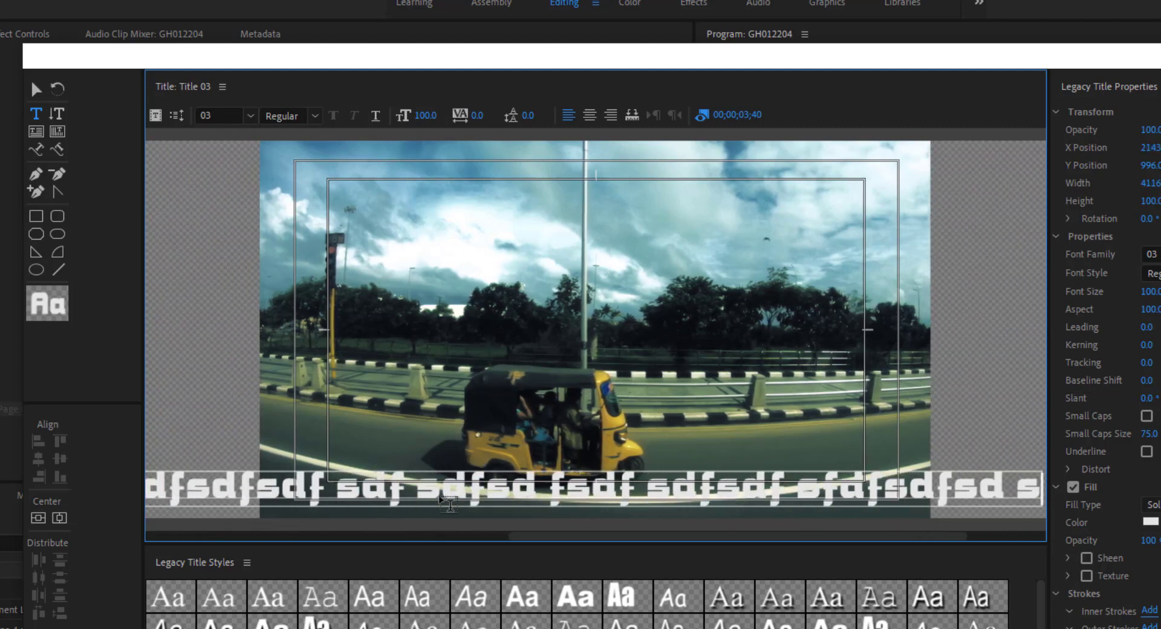
pyautogui.write('df sdf sdf')
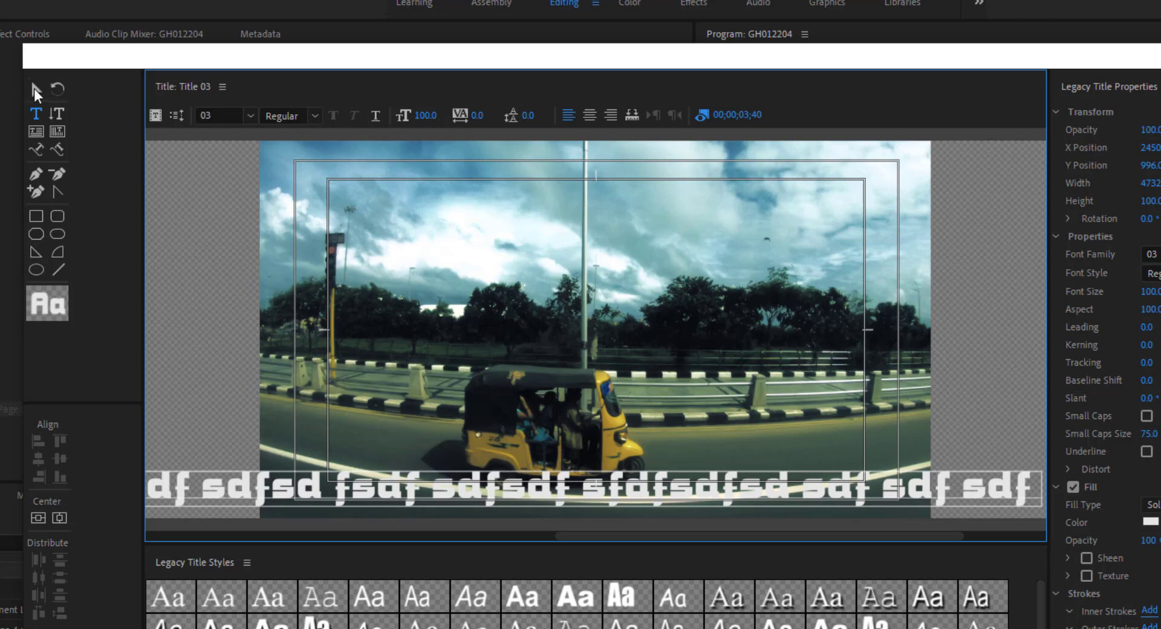
# Step: Apply the yellow Arial Bold title style to the crawl text and close the title editor
pyautogui.click(34, 88)
pyautogui.scroll(-3, 577, 605)
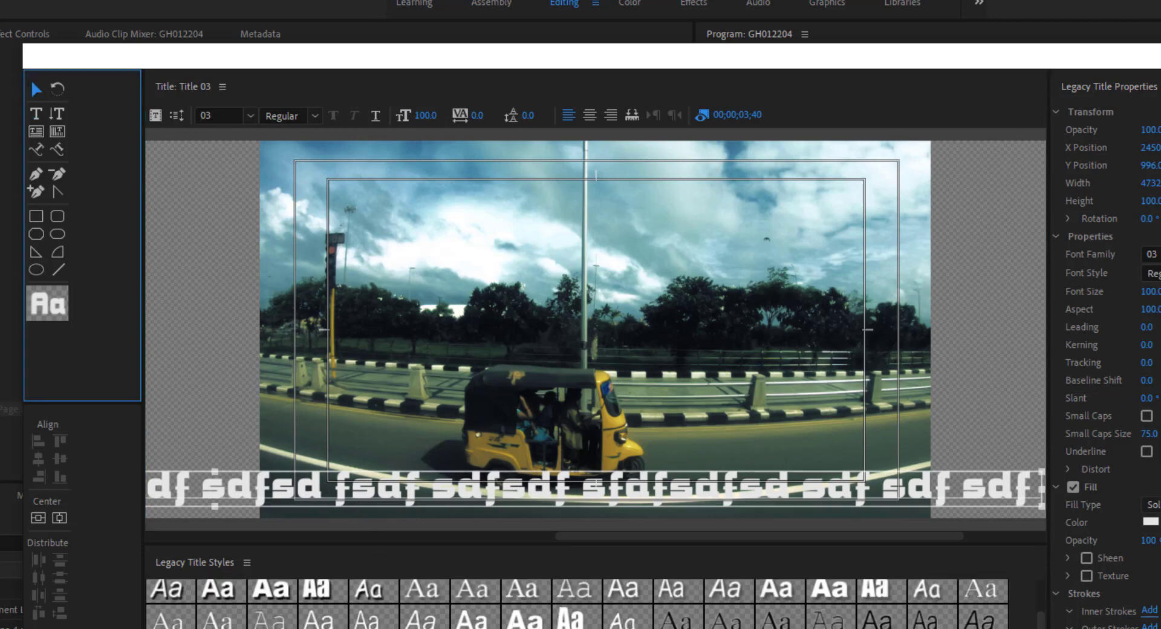
pyautogui.click(577, 627)
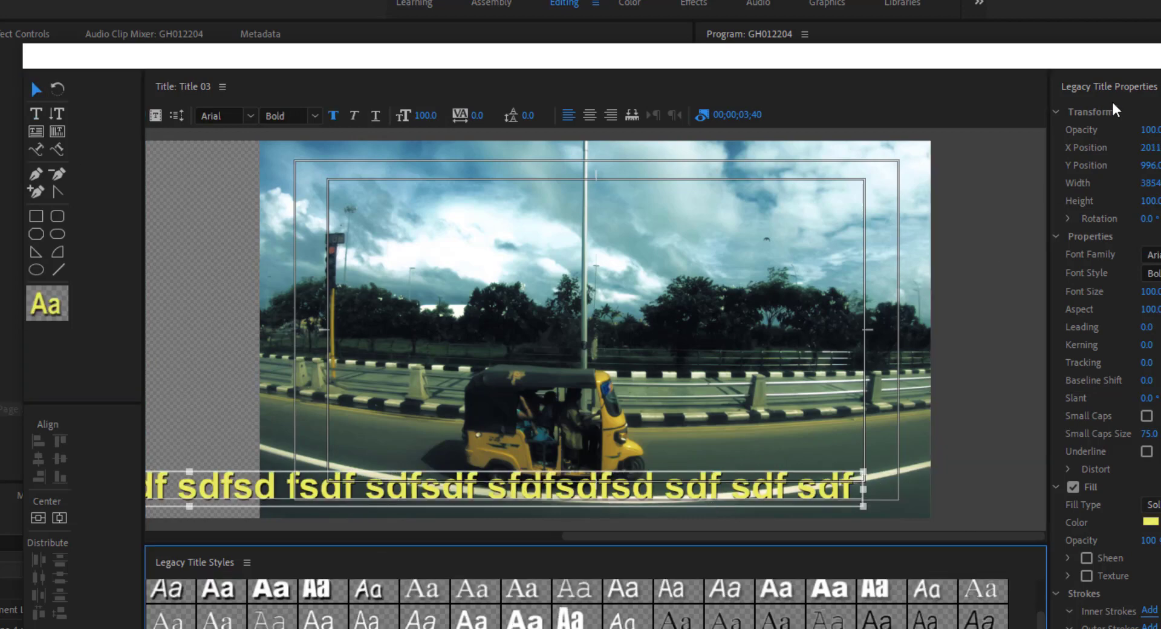
pyautogui.click(1158, 56)
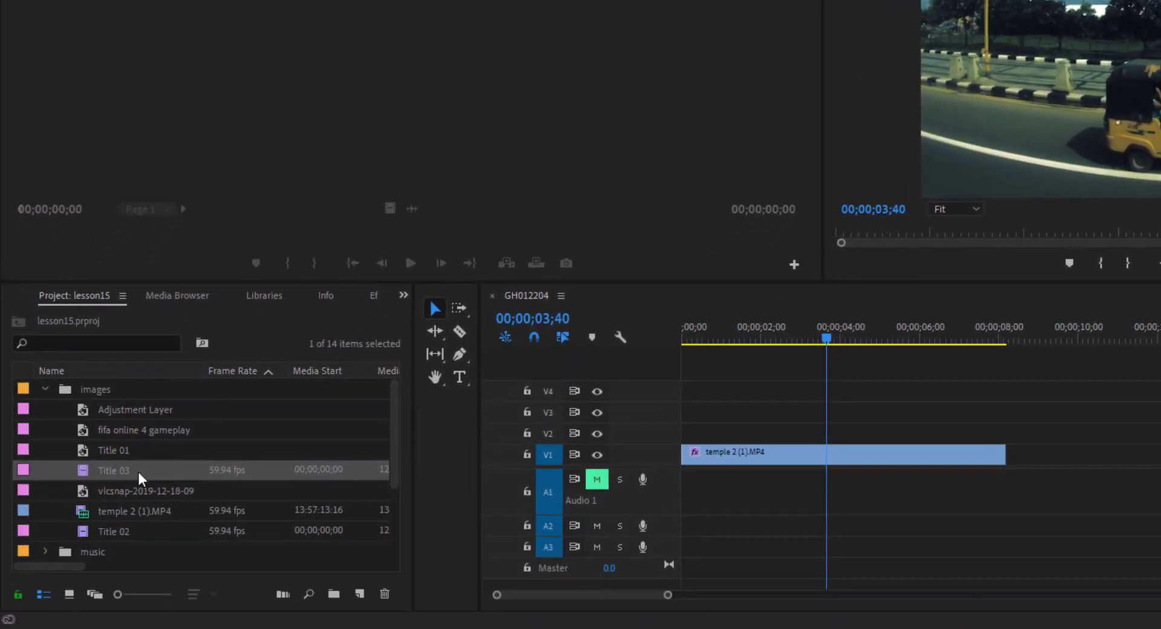
# Step: Place Title 03 on track V2 above the video clip and play back the crawl from 00;00;02;35
pyautogui.moveTo(138, 478); pyautogui.dragTo(793, 434)
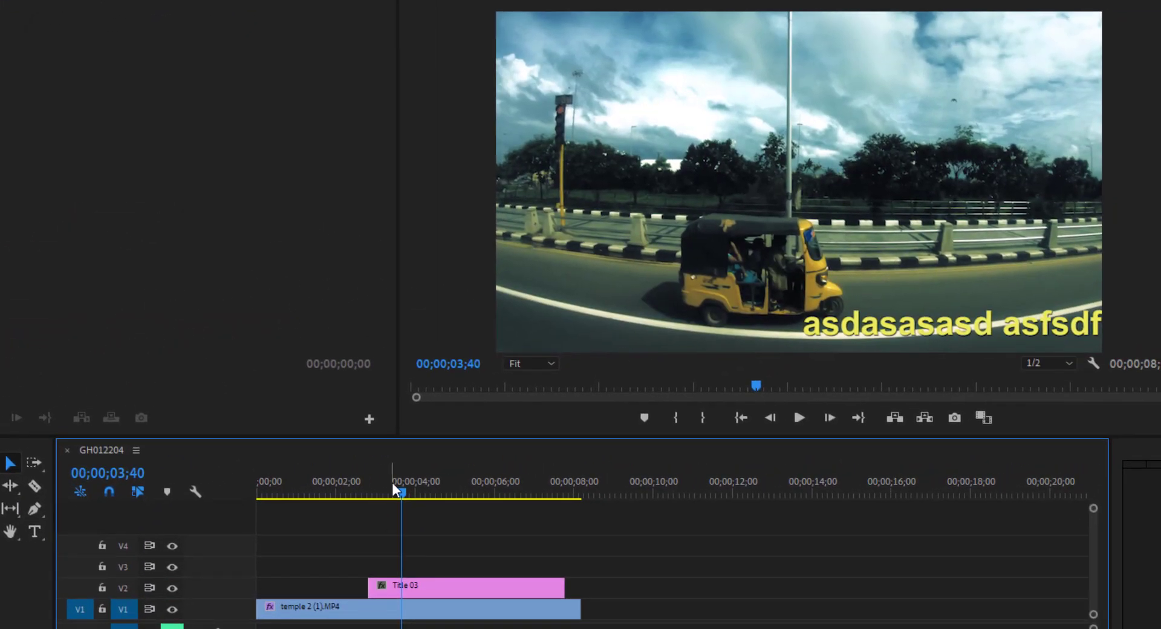
pyautogui.moveTo(393, 489); pyautogui.dragTo(359, 493)
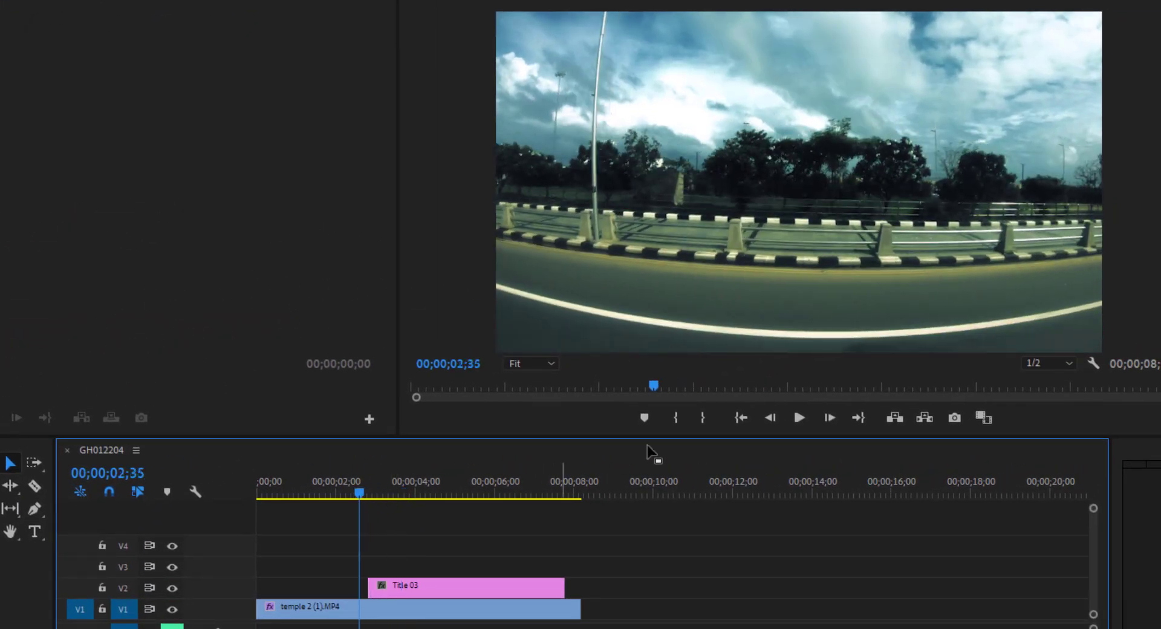
pyautogui.click(797, 428)
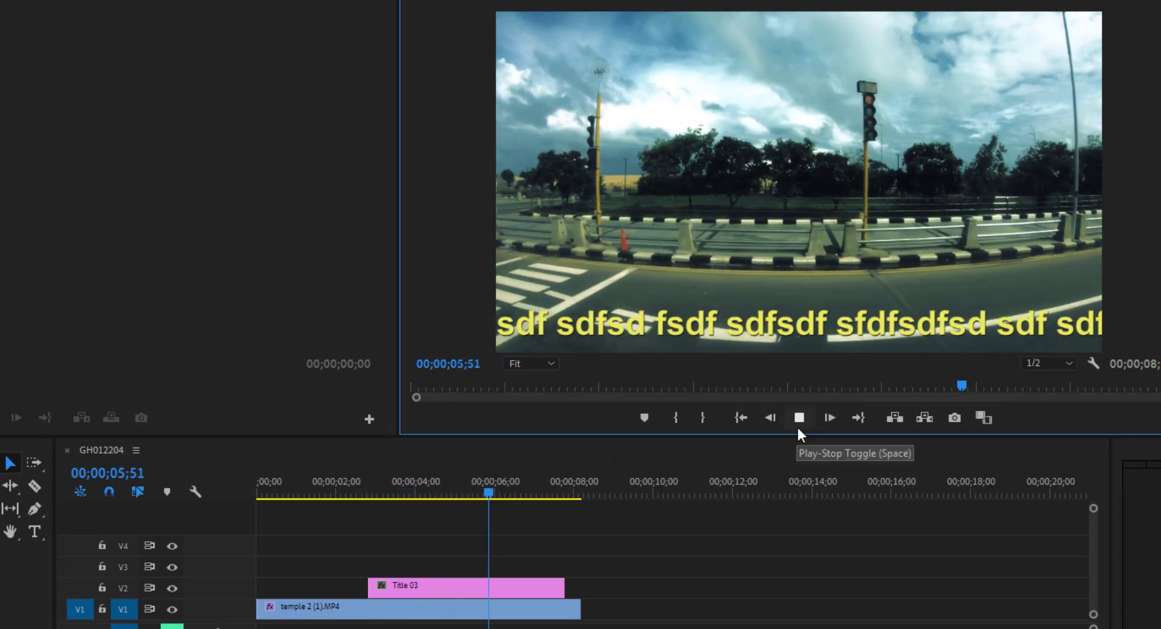
pyautogui.click(797, 427)
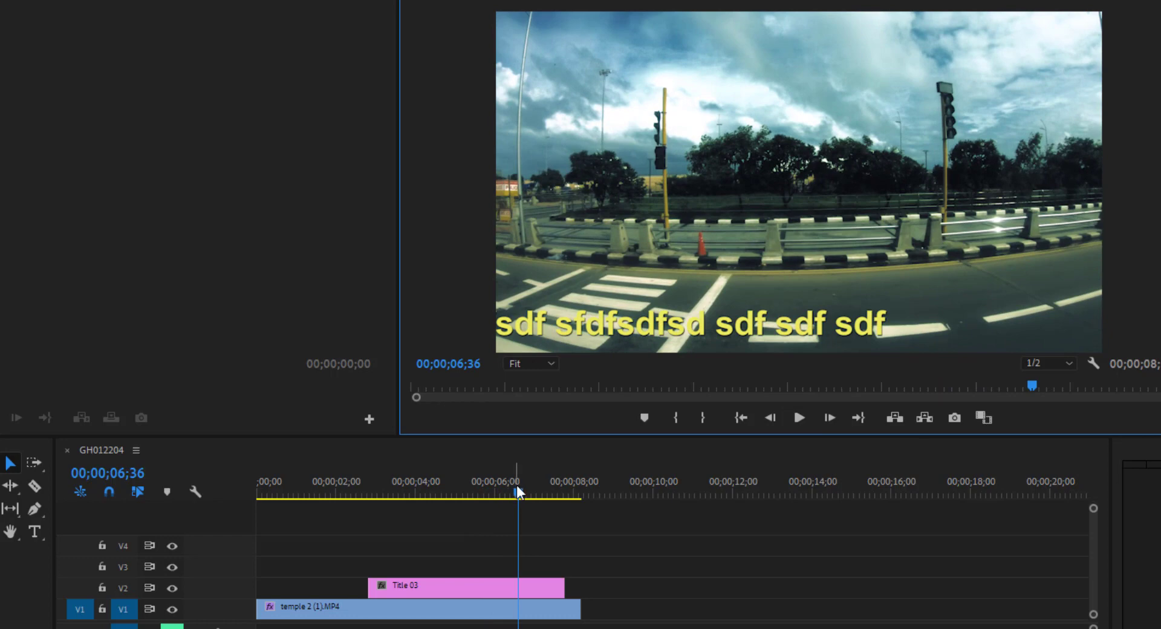
# Step: Move the playhead to 00;00;04;40 and create a new legacy title named Title 04 with the default settings
pyautogui.moveTo(517, 491); pyautogui.dragTo(441, 488)
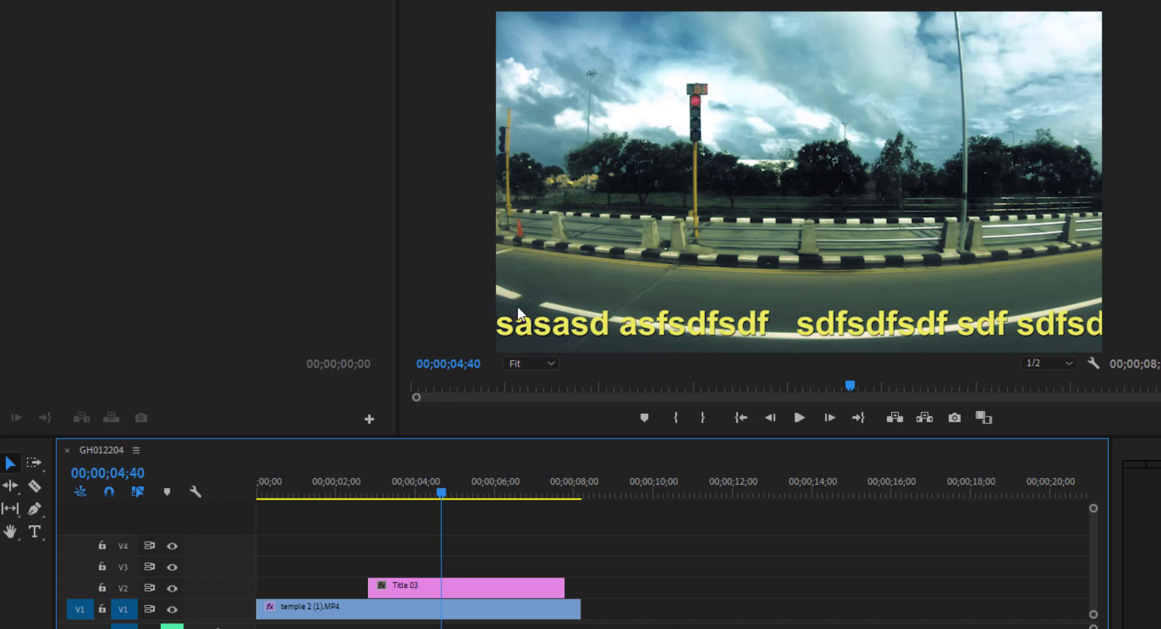
pyautogui.click(433, 580)
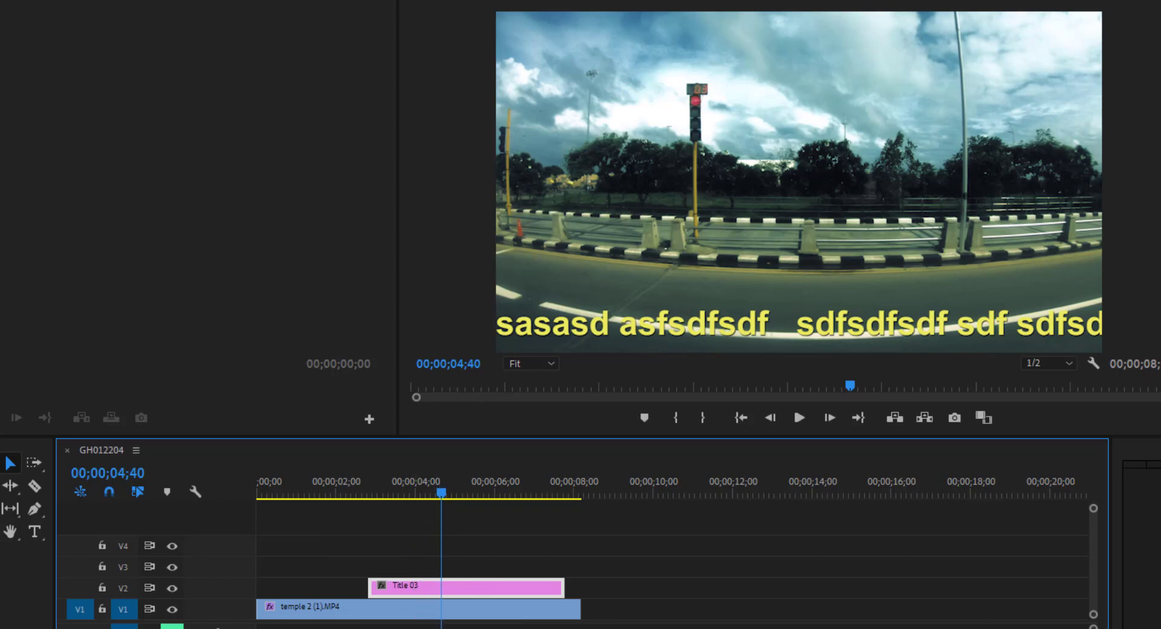
pyautogui.click(13, 27)
pyautogui.moveTo(70, 6)
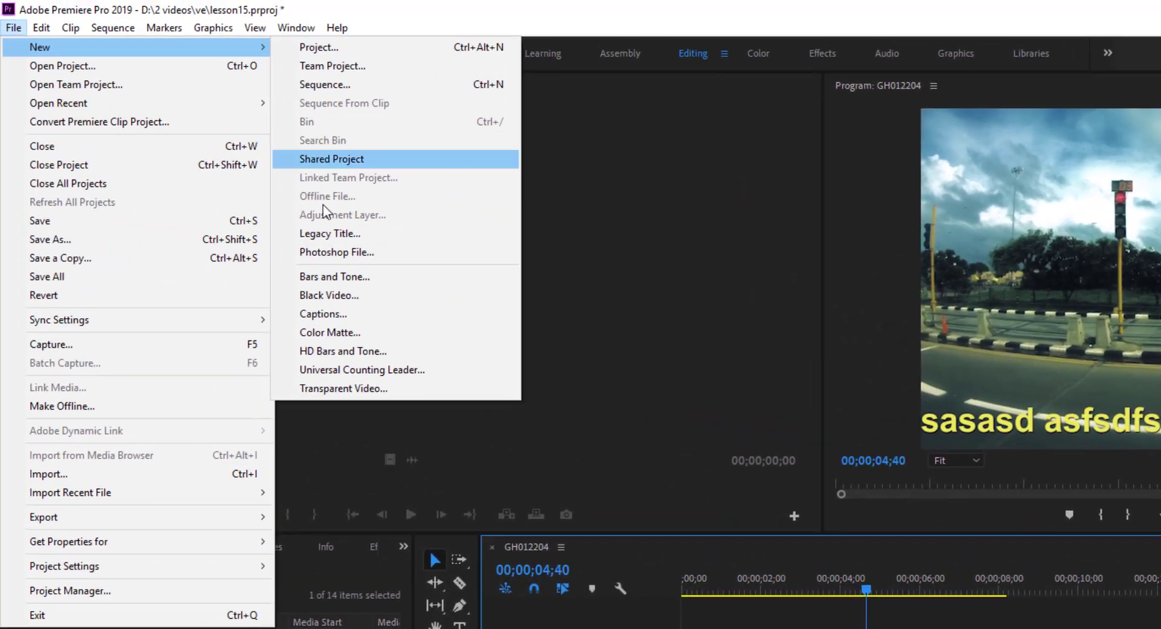
pyautogui.click(332, 233)
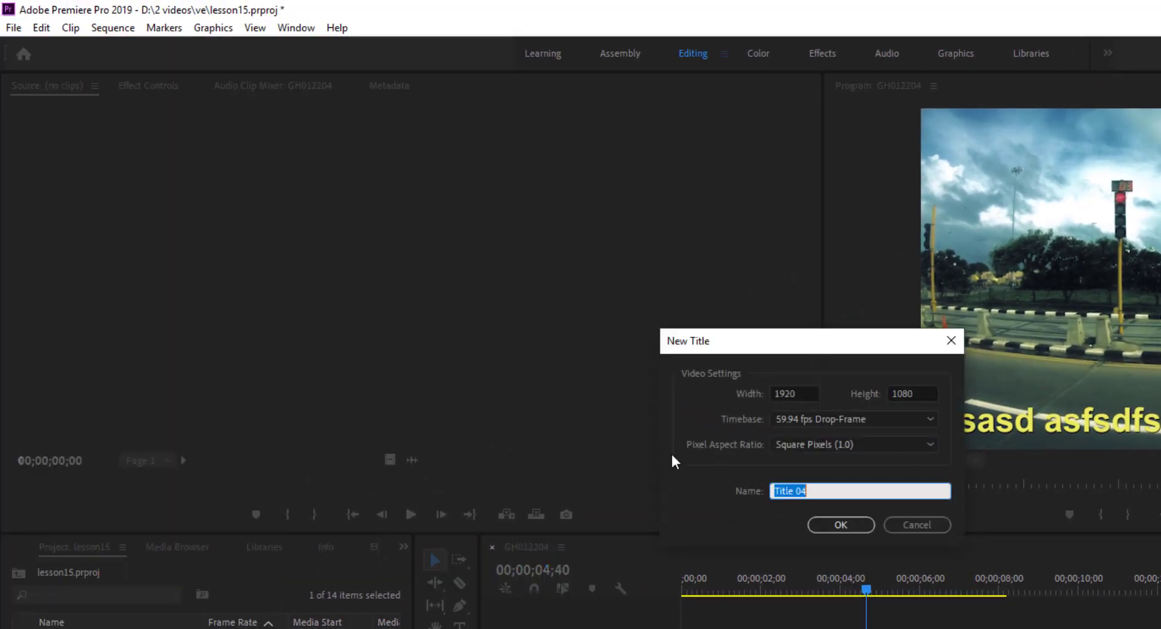
pyautogui.click(841, 524)
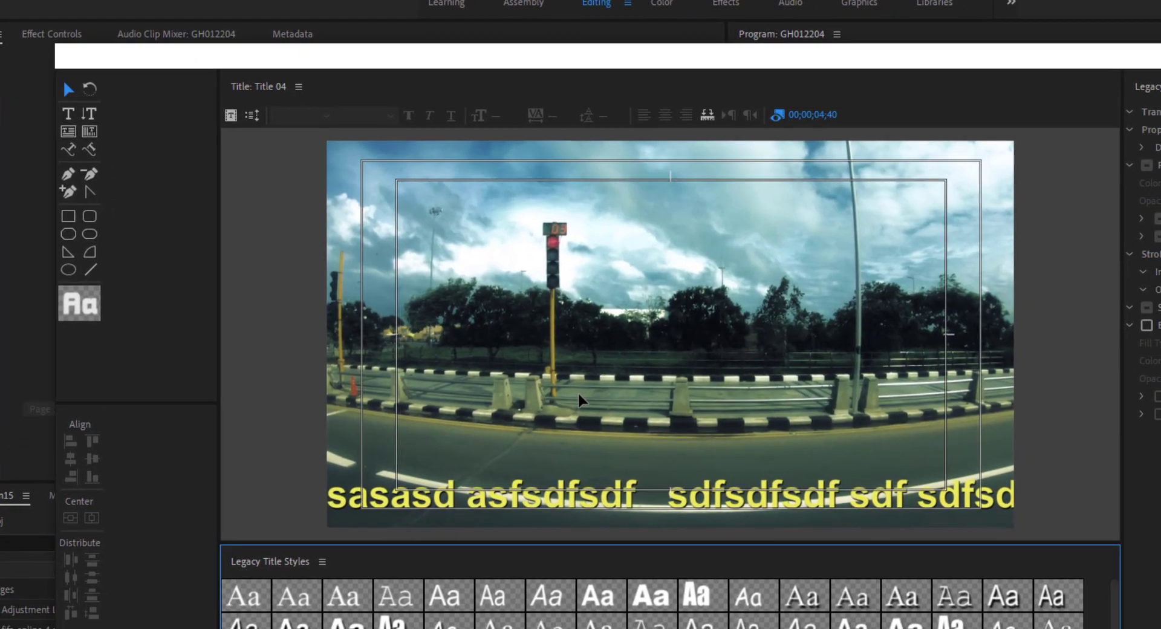
# Step: Draw a full-width rectangle about 1916 by 117 behind the crawl text, fill it with near-black 050000 and close the title editor
pyautogui.click(69, 222)
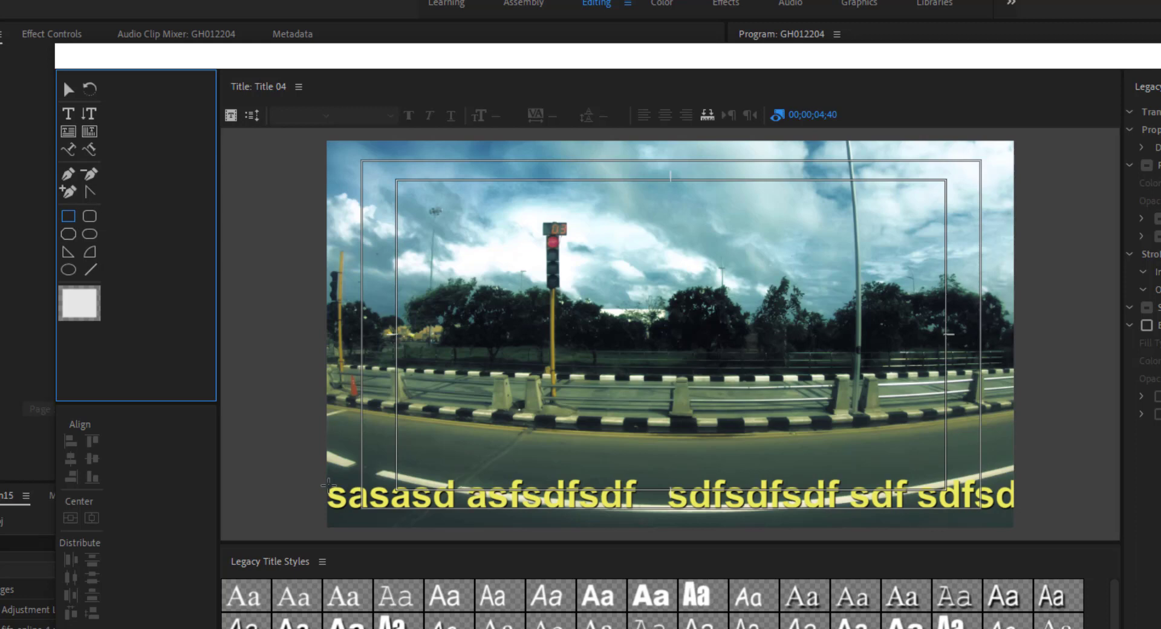
pyautogui.moveTo(328, 484); pyautogui.dragTo(1012, 528)
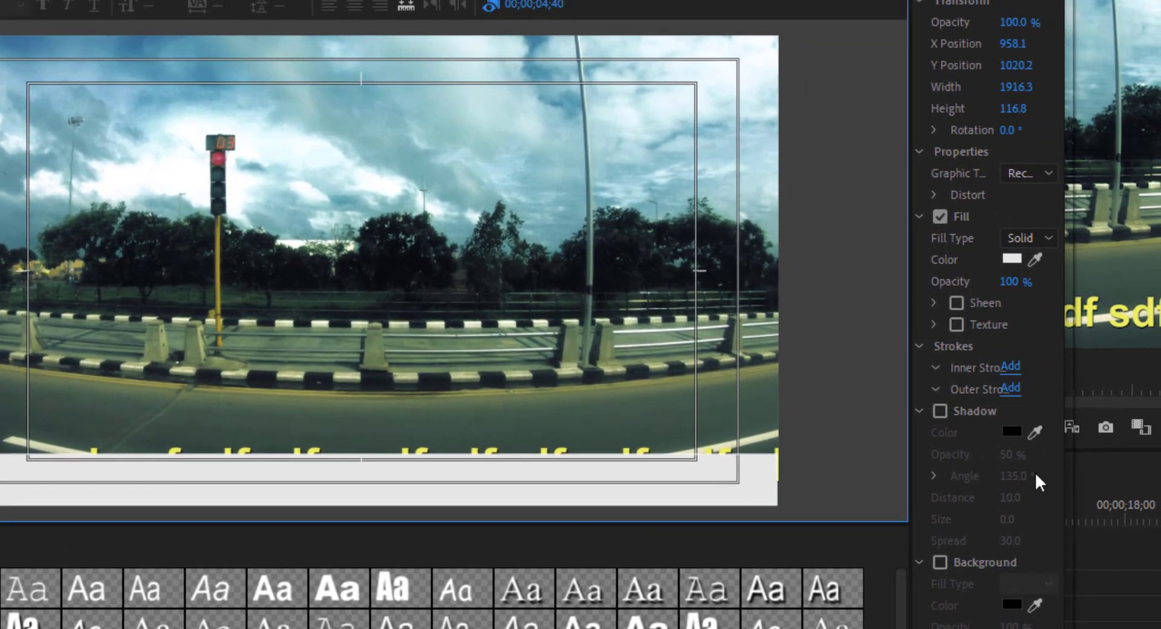
pyautogui.click(1012, 259)
pyautogui.click(436, 252)
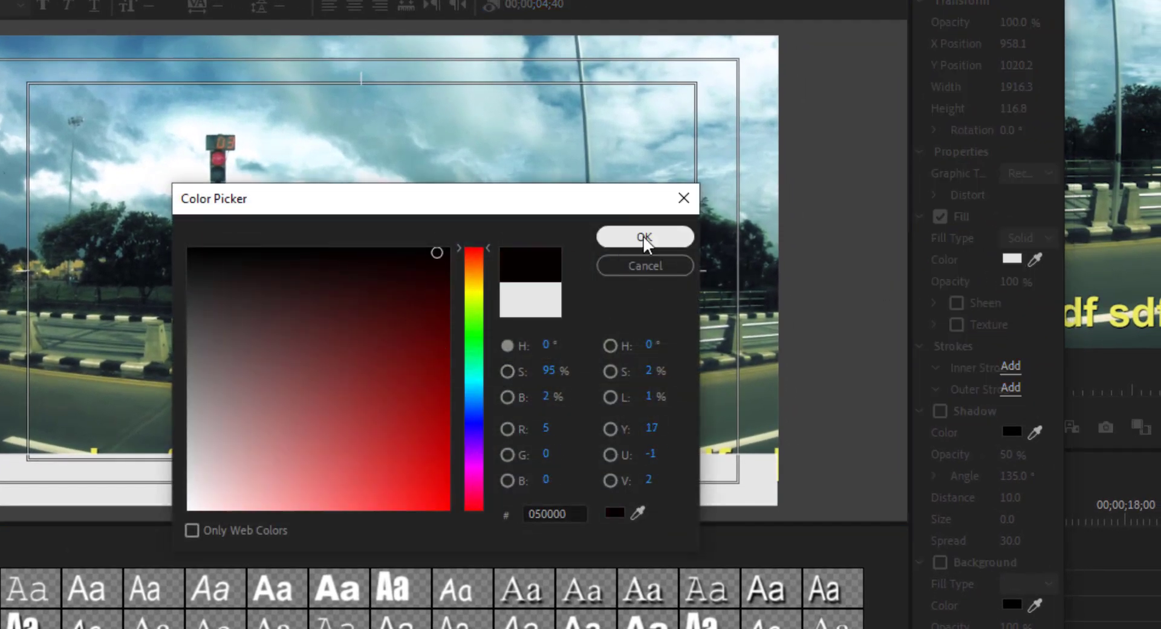
pyautogui.click(643, 240)
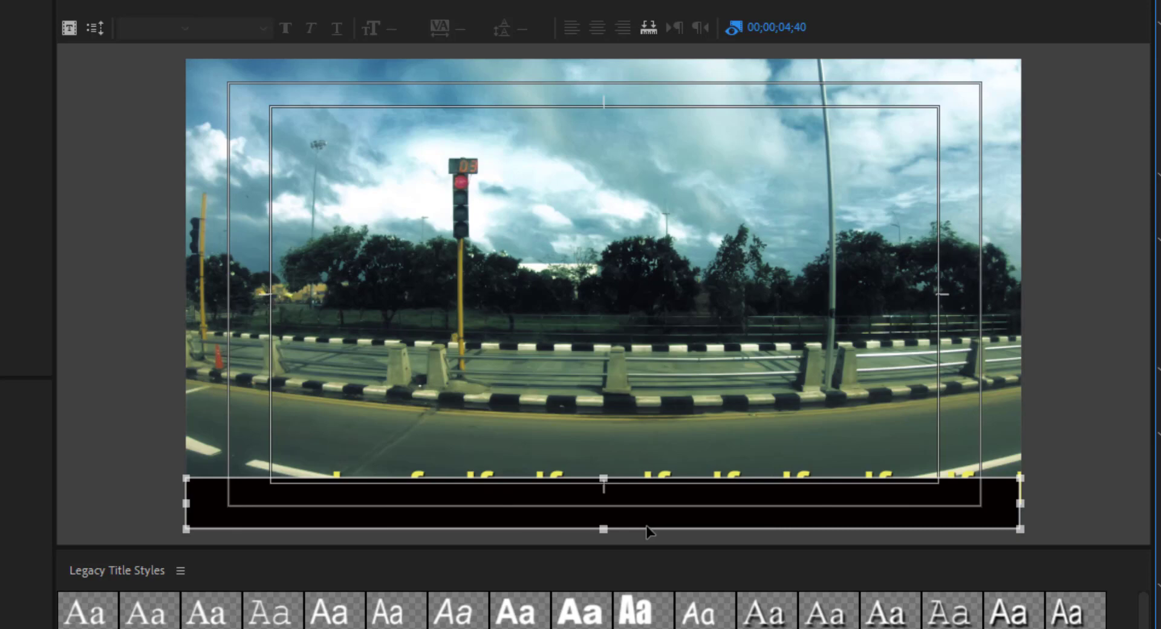
pyautogui.click(1070, 101)
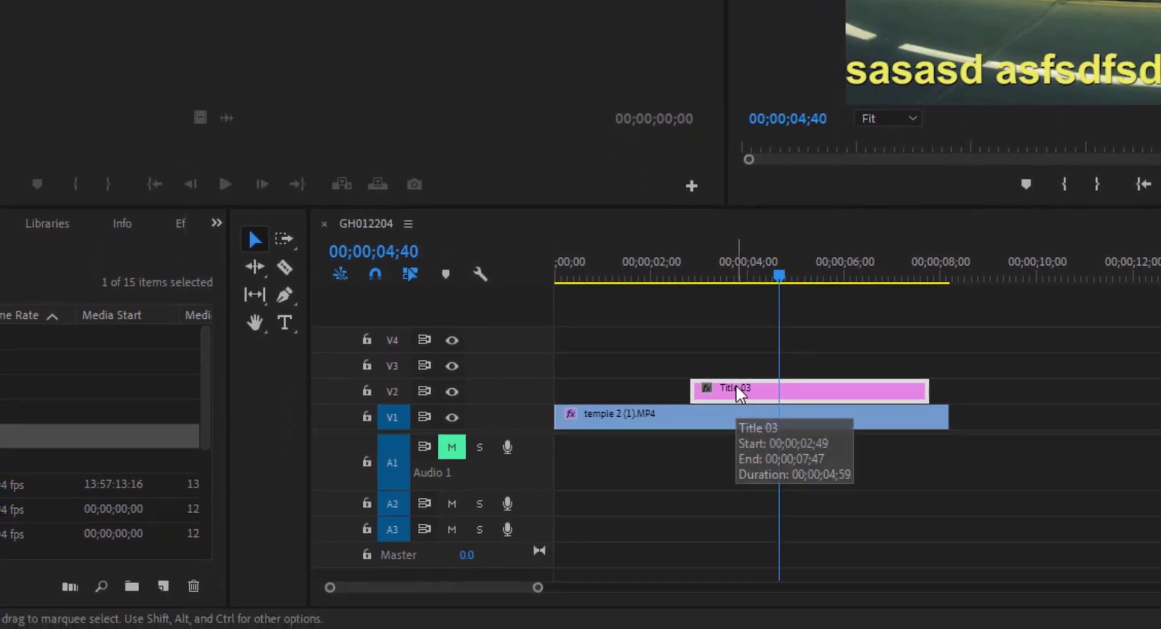
# Step: Move the Title 03 clip up to track V3 and place Title 04 on V2 beneath it, aligned with its start
pyautogui.moveTo(736, 380); pyautogui.dragTo(738, 379)
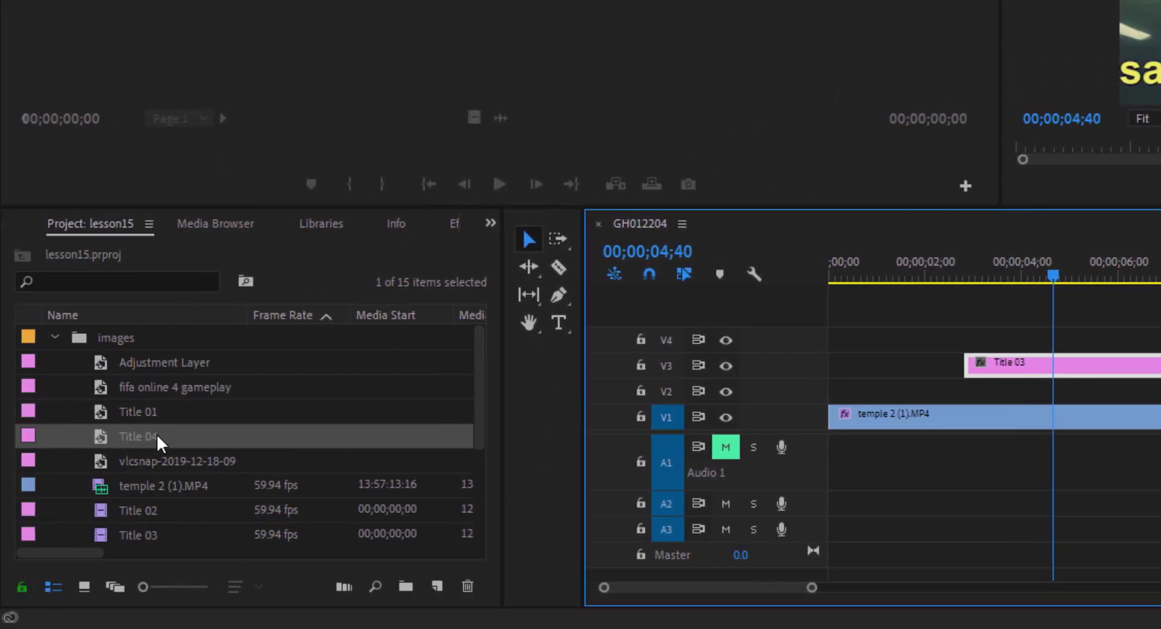
pyautogui.moveTo(156, 443); pyautogui.dragTo(951, 389)
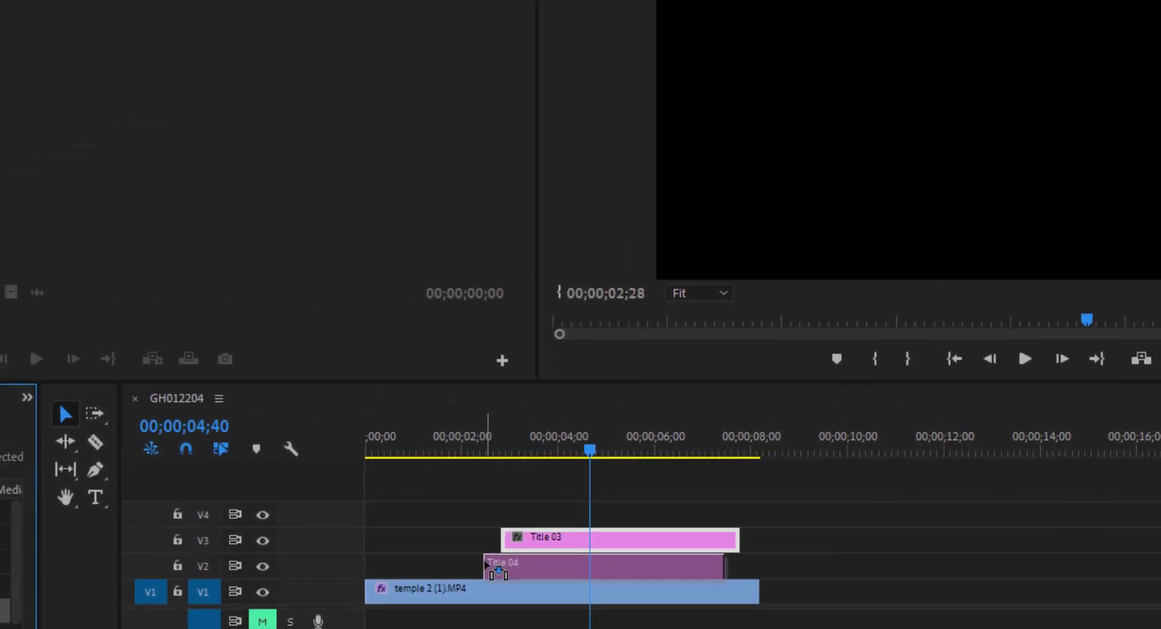
pyautogui.moveTo(485, 563); pyautogui.dragTo(493, 562)
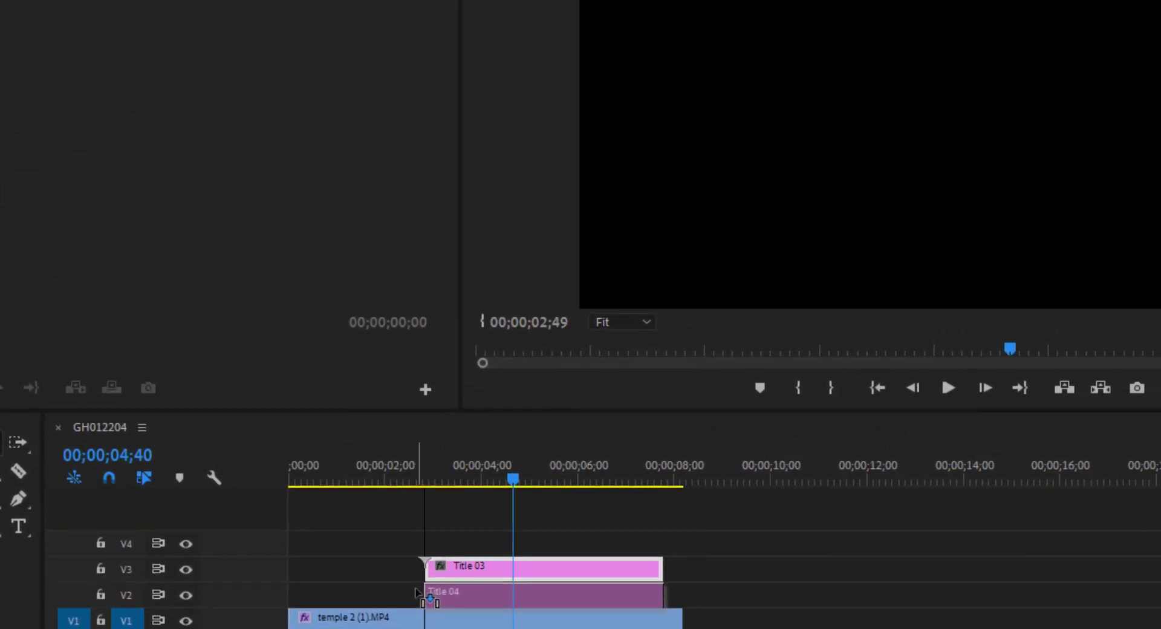
pyautogui.moveTo(416, 590); pyautogui.dragTo(418, 593)
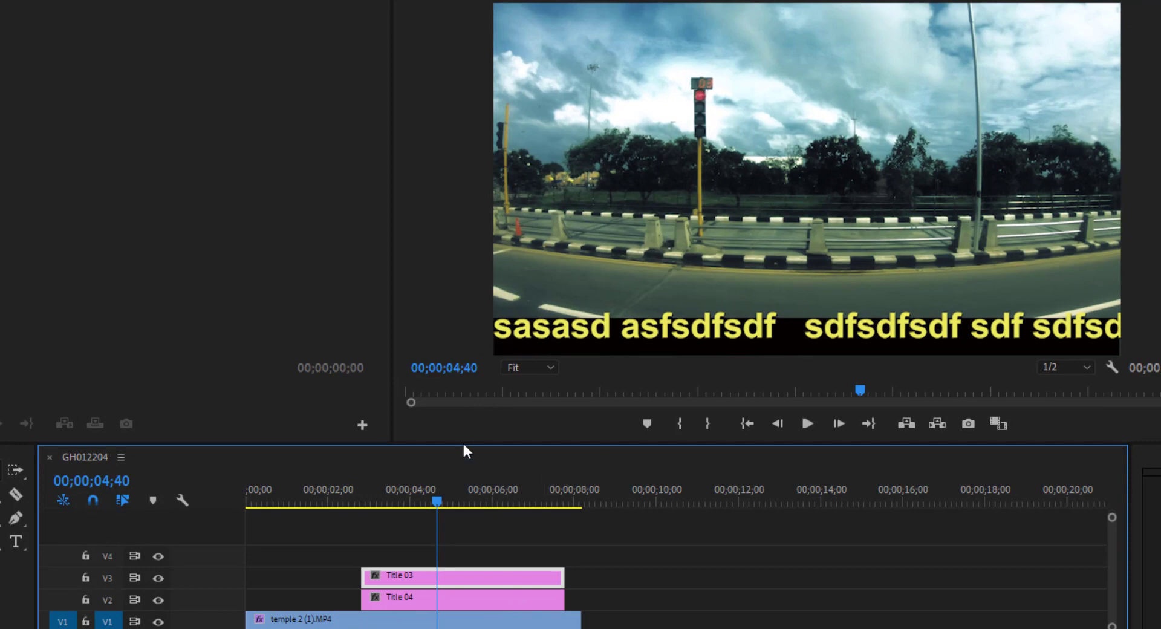
pyautogui.moveTo(437, 502); pyautogui.dragTo(408, 500)
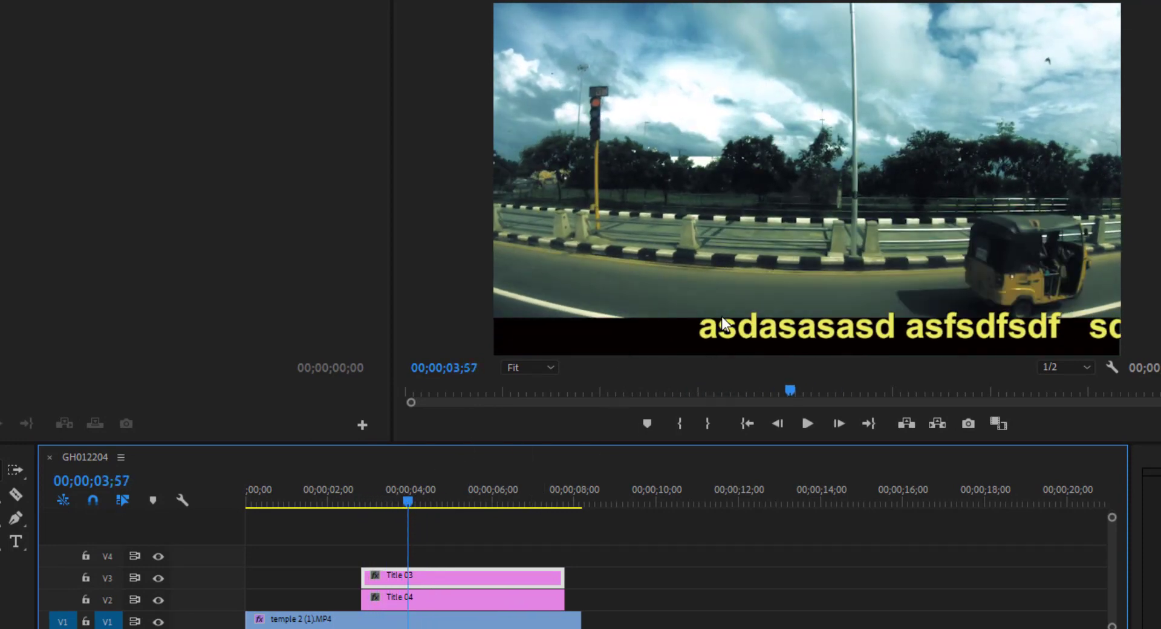
# Step: Open Title 03 for editing, lower its yellow crawl text to centre it vertically on the black bar, and close the title editor
pyautogui.doubleClick(463, 582)
pyautogui.click(924, 6)
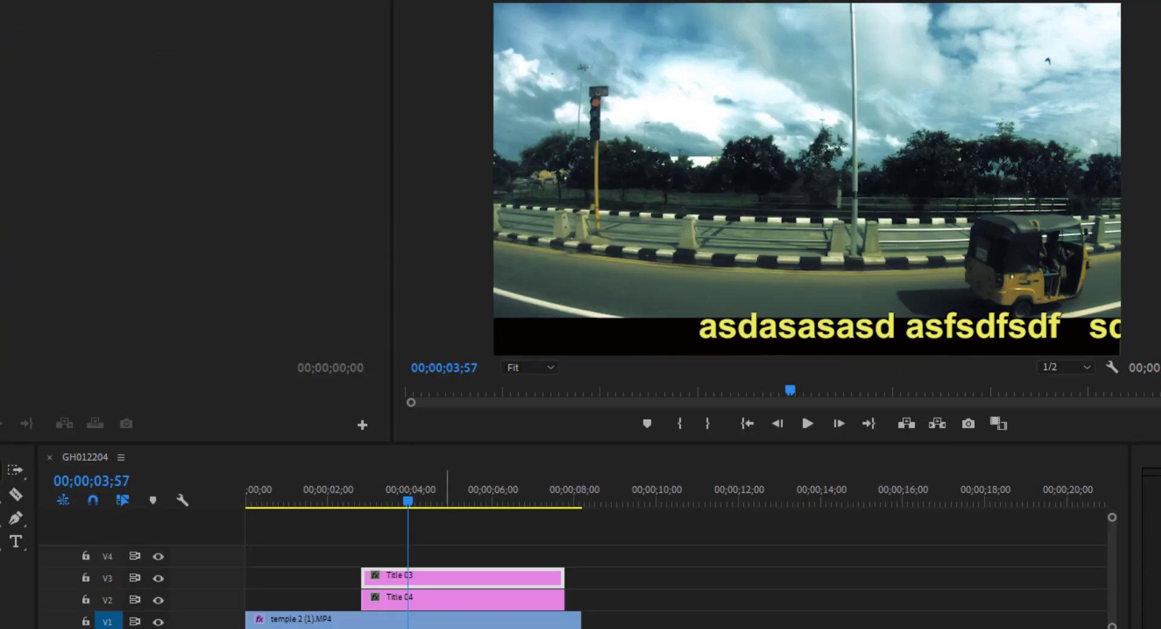
pyautogui.click(397, 576)
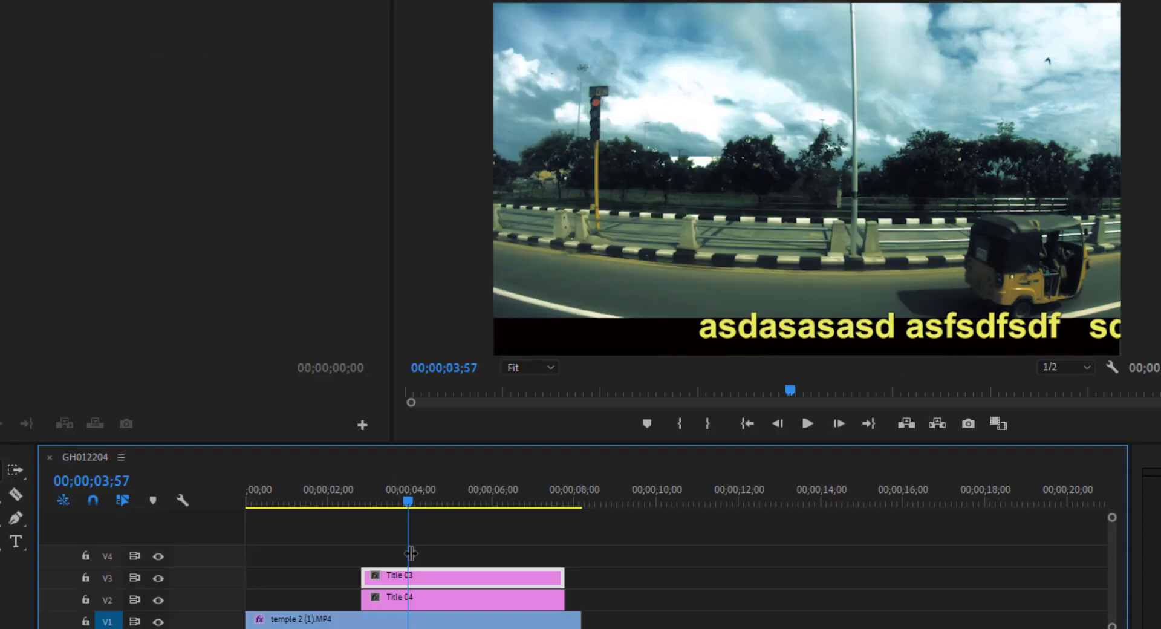
pyautogui.doubleClick(430, 583)
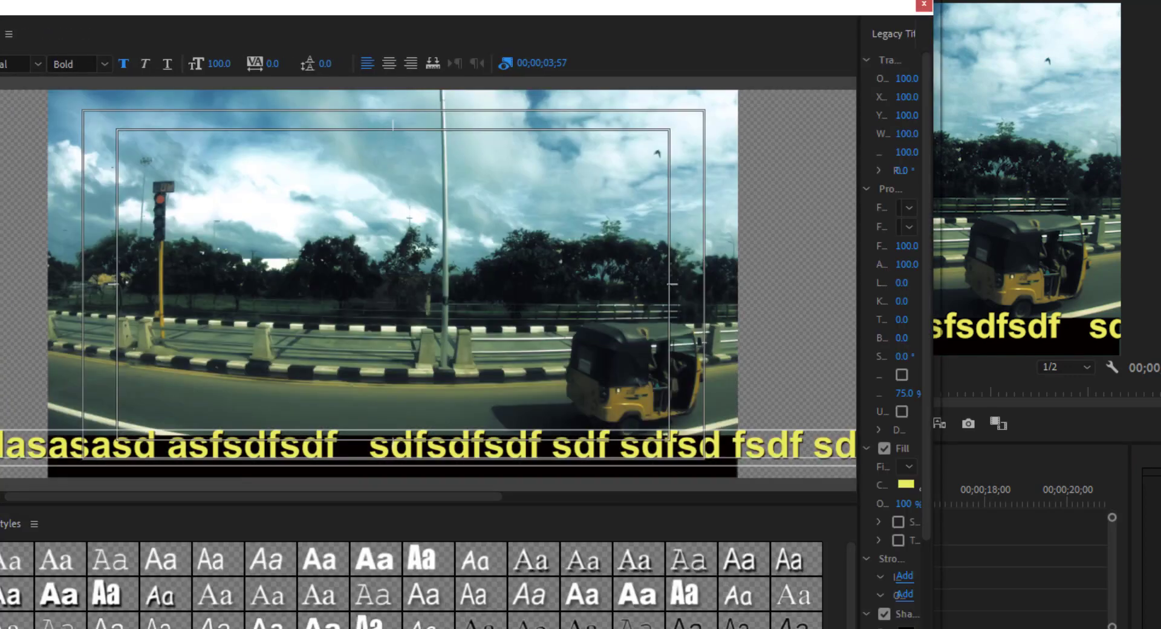
pyautogui.click(95, 450)
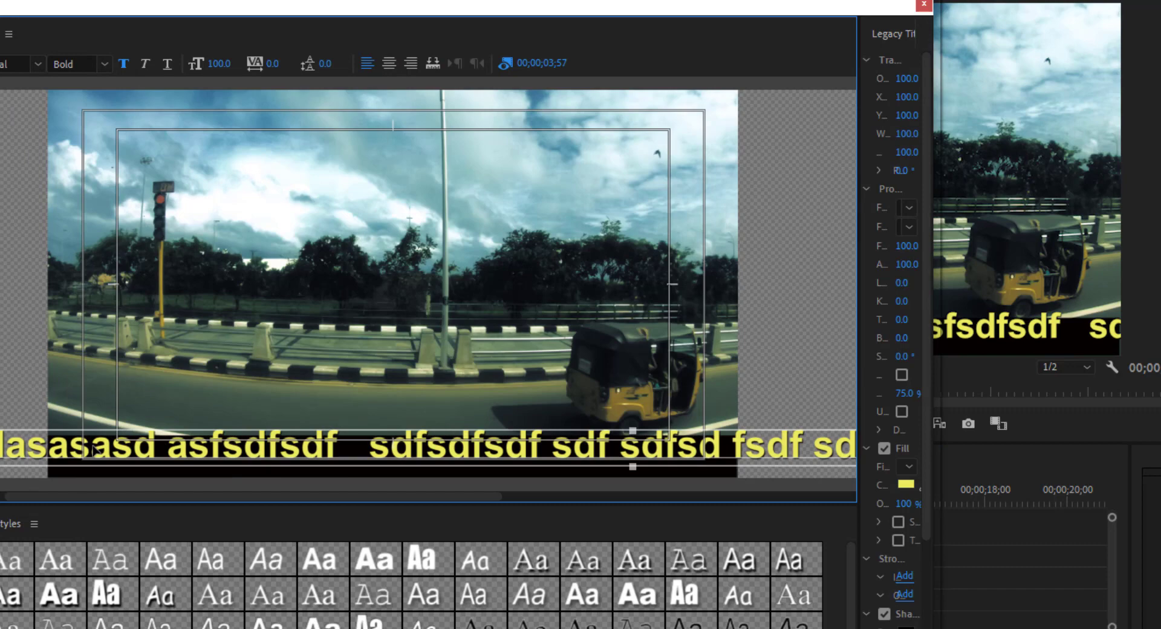
pyautogui.moveTo(95, 450); pyautogui.dragTo(93, 461)
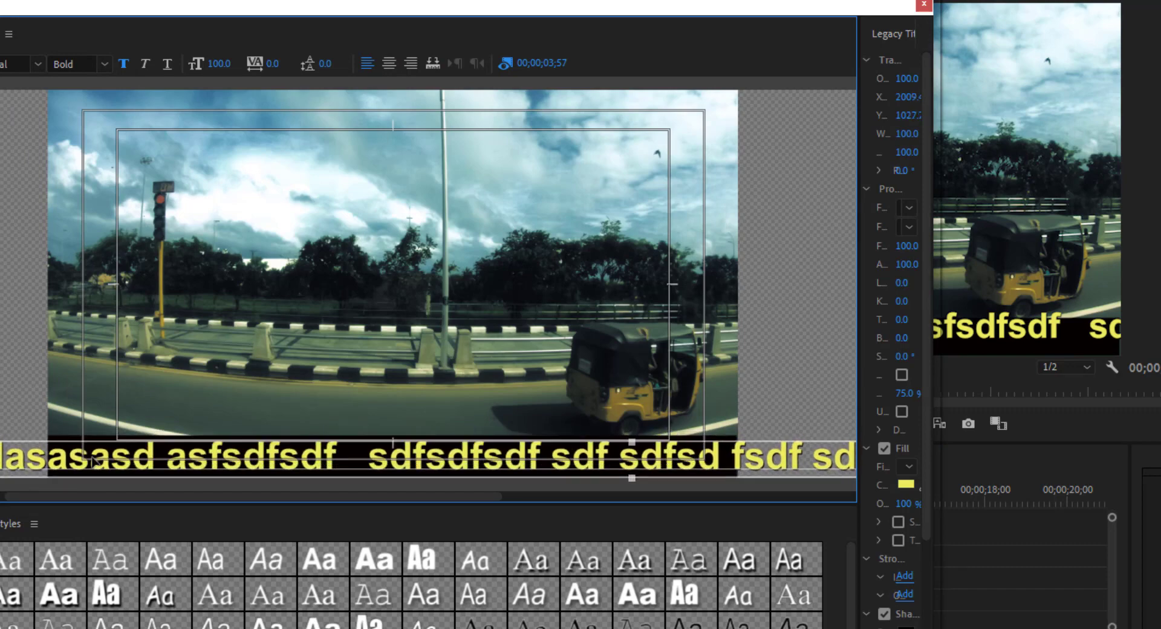
pyautogui.click(2, 319)
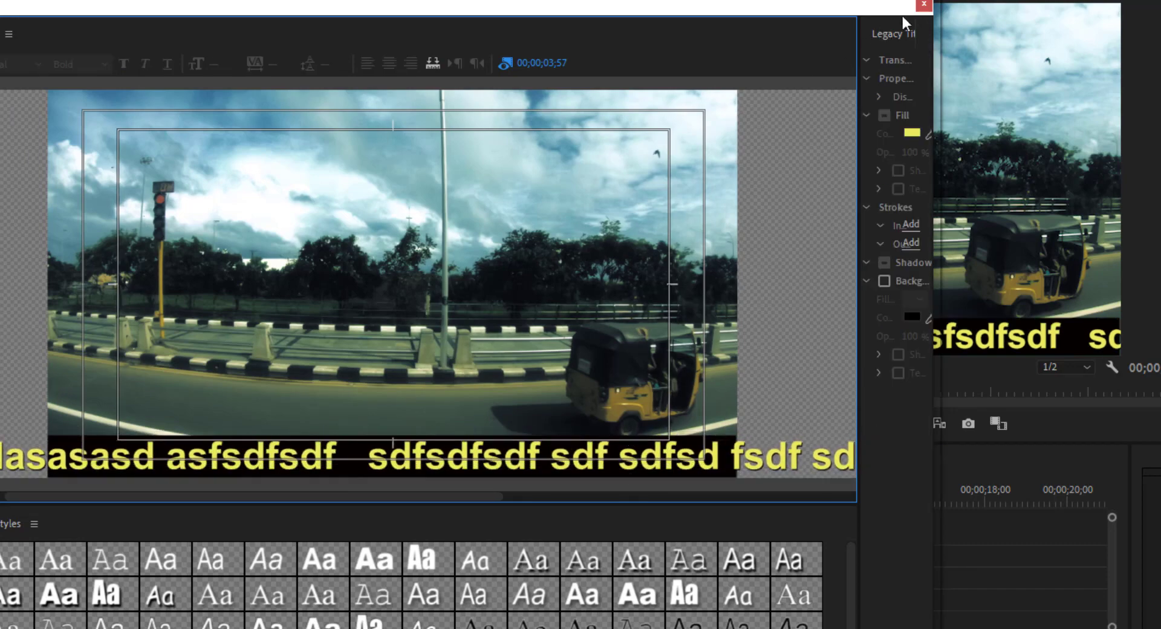
pyautogui.click(923, 5)
# Step: Play back the crawl over the black bar from 00;00;03;09 until near the end of the titles
pyautogui.click(370, 512)
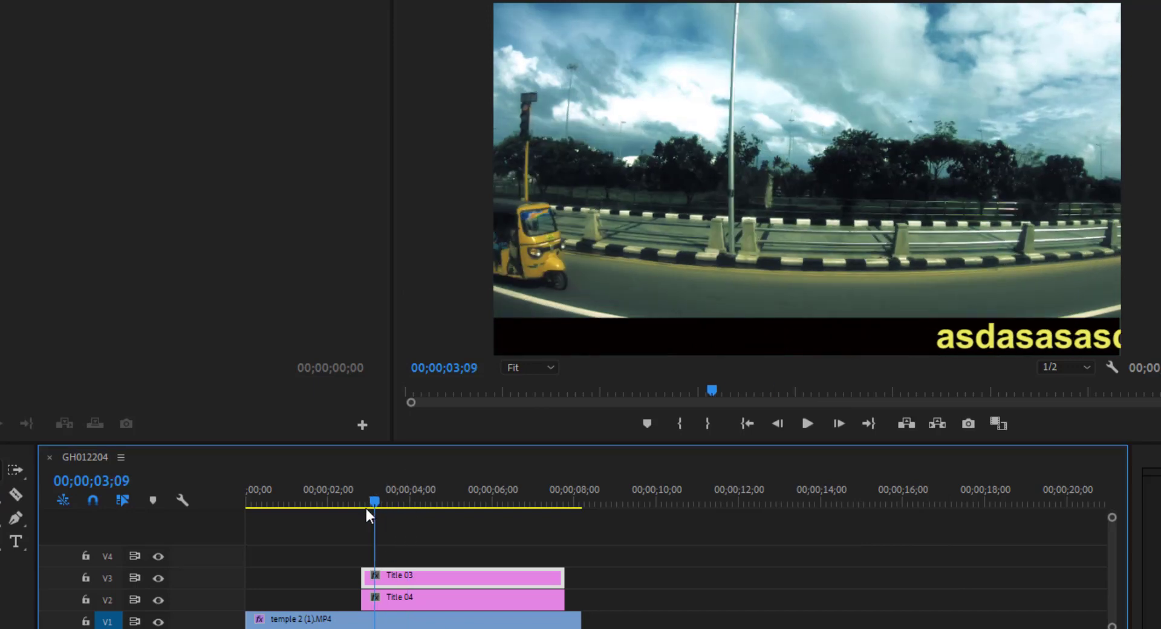
pyautogui.click(810, 424)
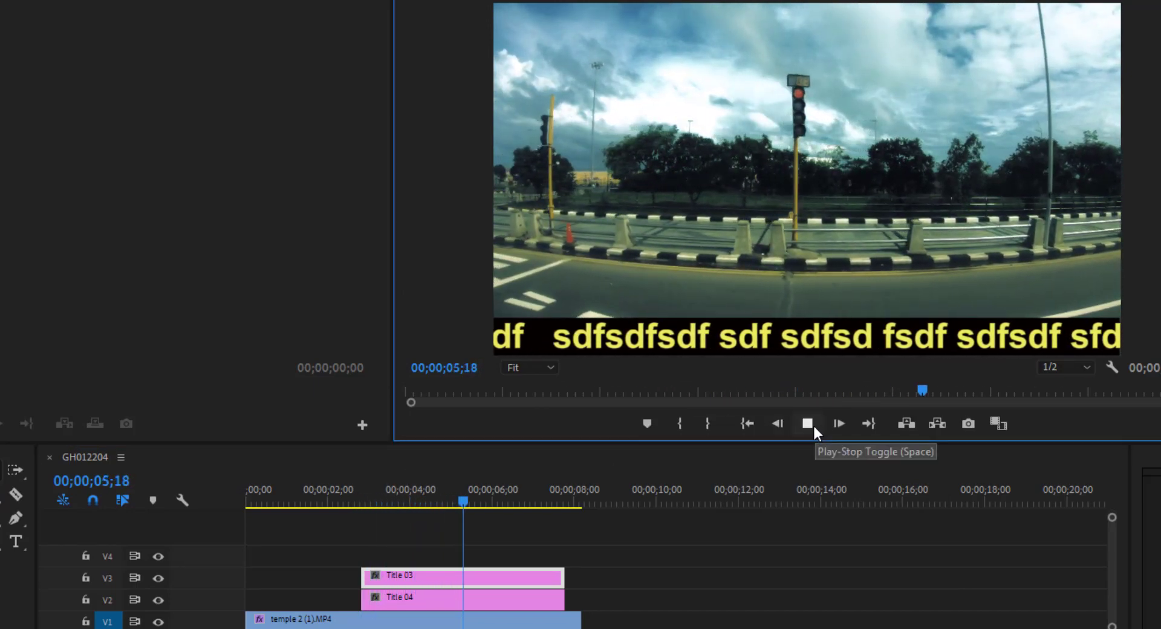
pyautogui.click(810, 425)
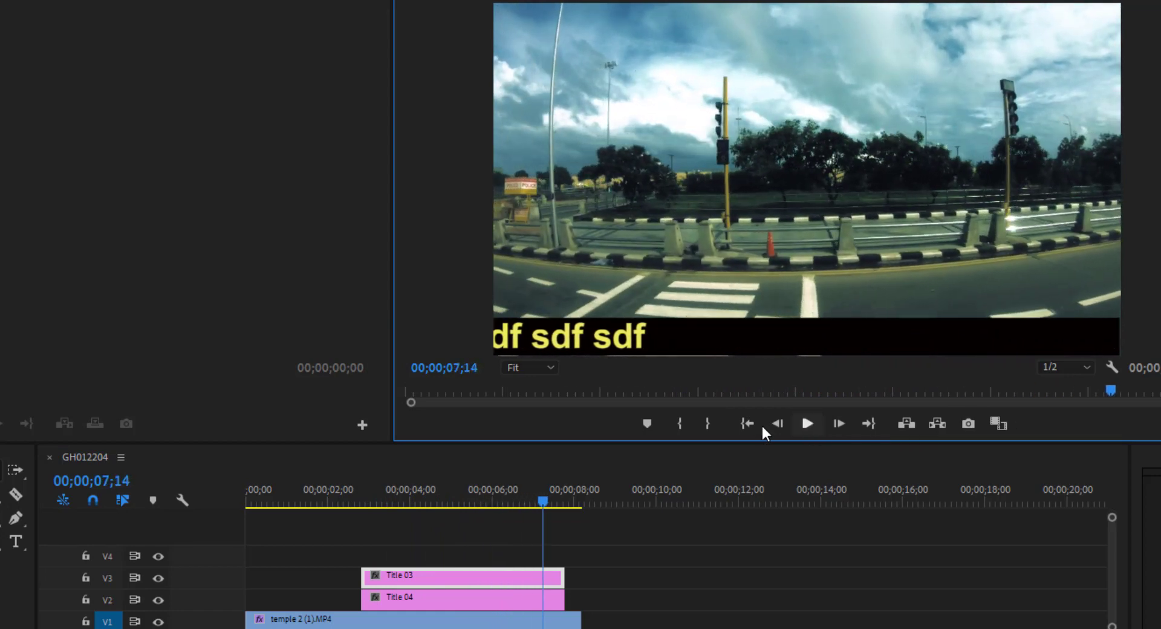
# Step: Extend the starts of Title 04 and Title 03 earlier to just under one second, and play back the crawl from 00;00;00;35
pyautogui.moveTo(363, 601); pyautogui.dragTo(277, 605)
pyautogui.moveTo(363, 575); pyautogui.dragTo(277, 575)
pyautogui.click(270, 503)
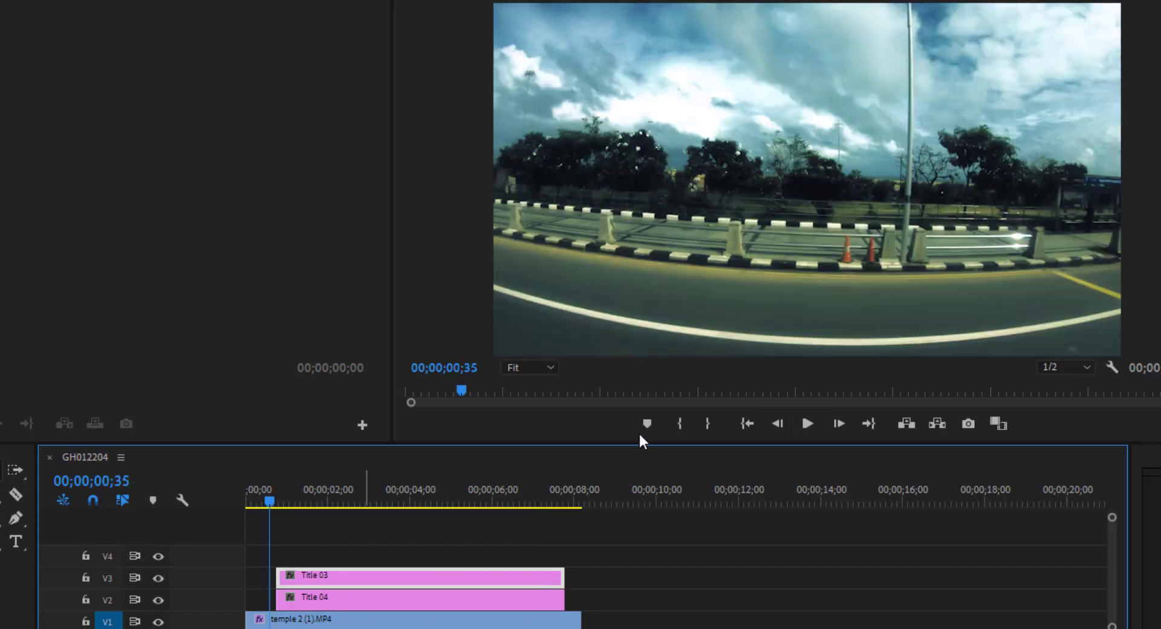
pyautogui.click(800, 425)
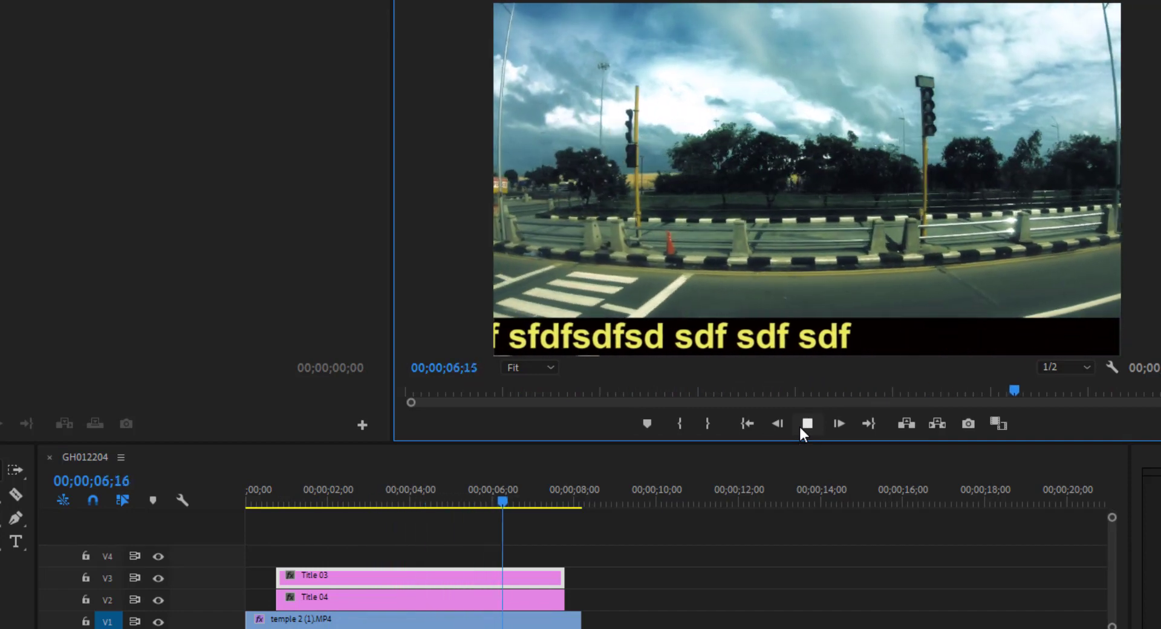
pyautogui.click(800, 424)
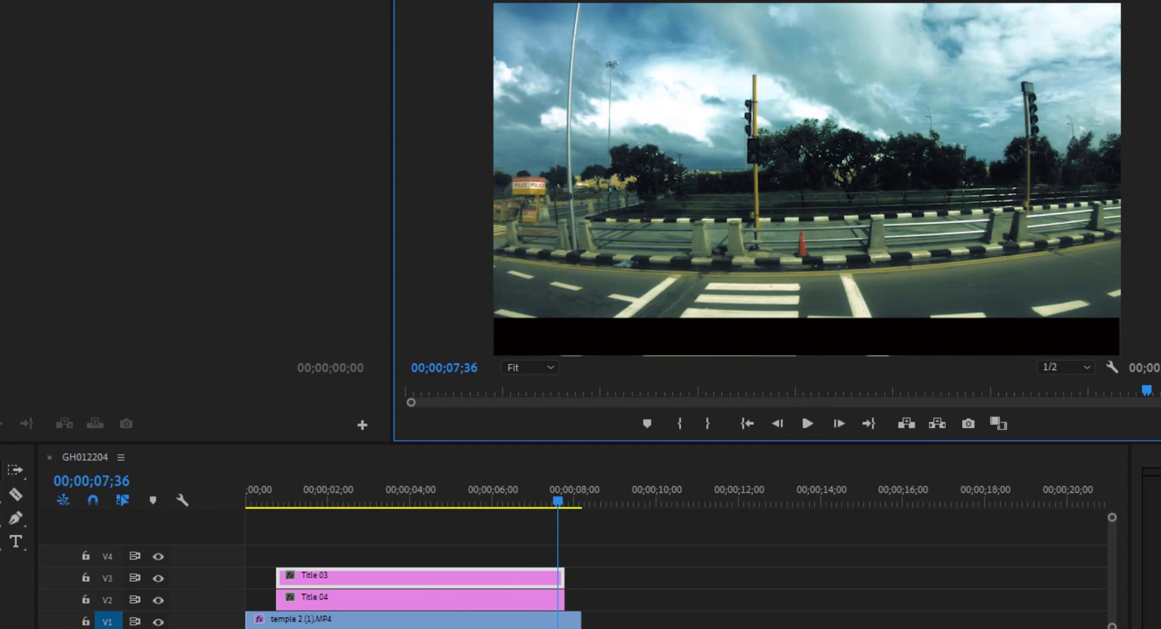
# Step: Deselect the title clips and scrub the playhead back to 00;00;03;36 to view the crawl on its bar
pyautogui.rightClick(1, 543)
pyautogui.click(361, 627)
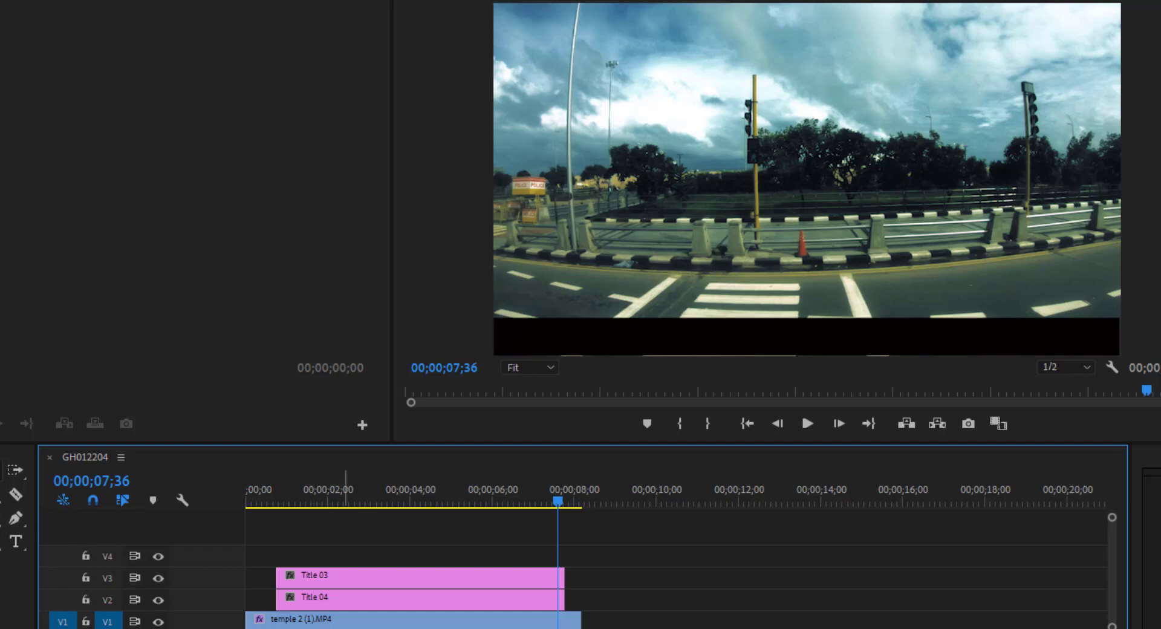
pyautogui.moveTo(555, 502); pyautogui.dragTo(390, 524)
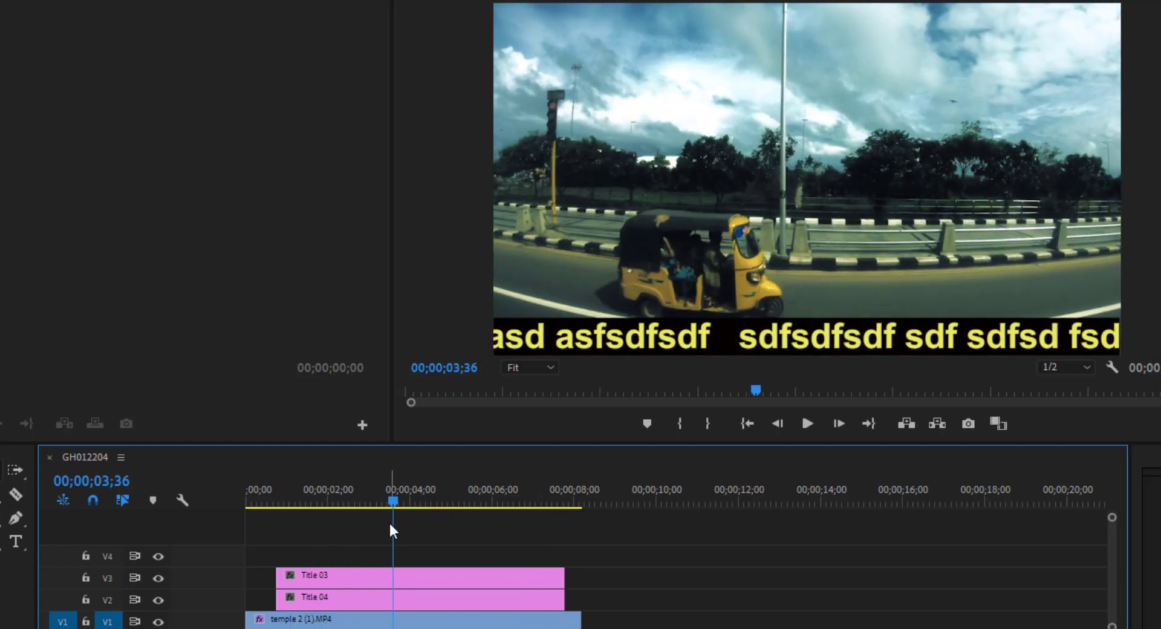